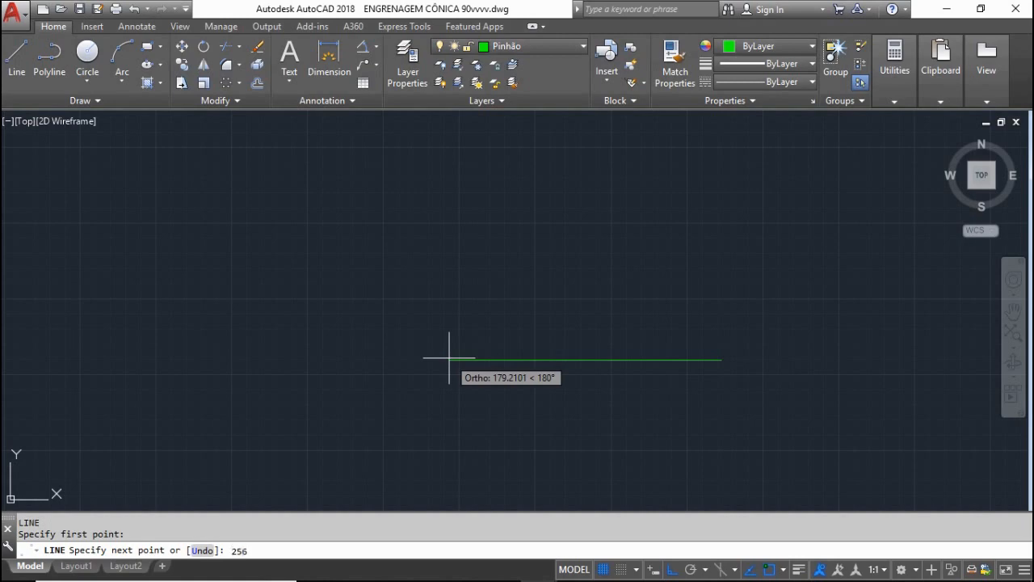
Draw a horizontal base line 256 long to the left and a vertical line 136 long upward from its left end
key("Return")
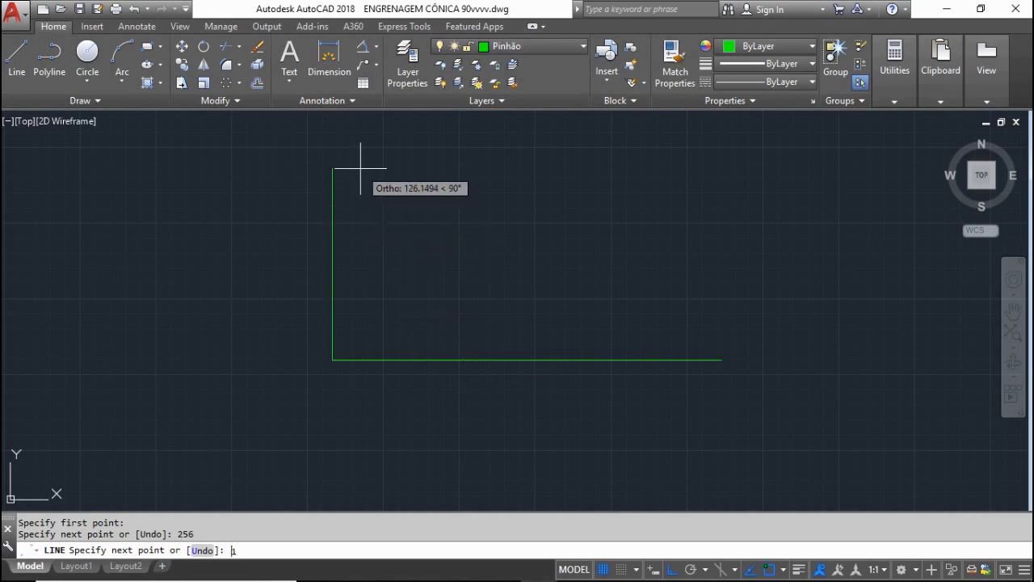
type("136")
key("Return")
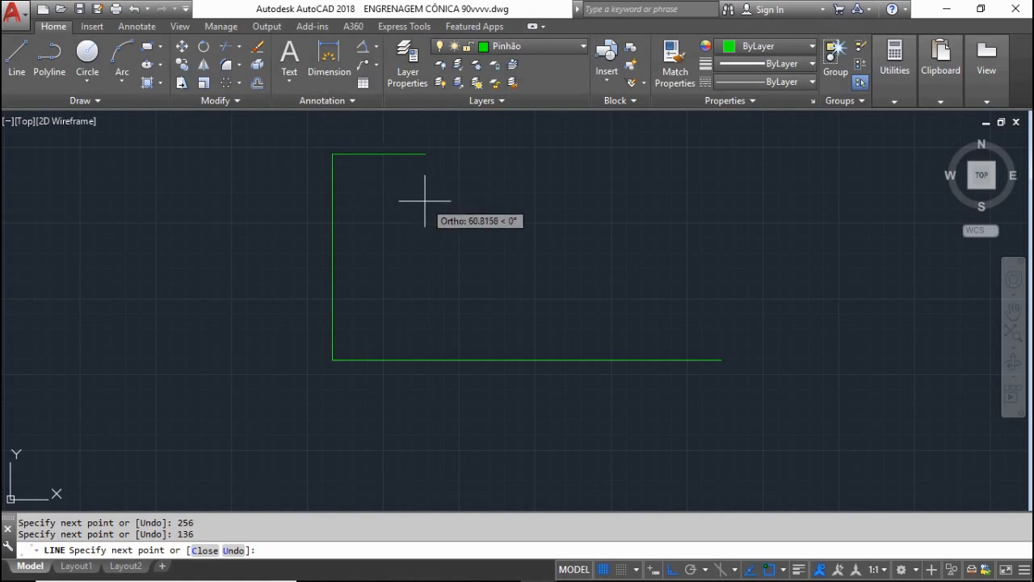
key("Escape")
Copy the horizontal base line so its left end sits on the midpoint of the vertical line
left_click(450, 369)
left_click(421, 337)
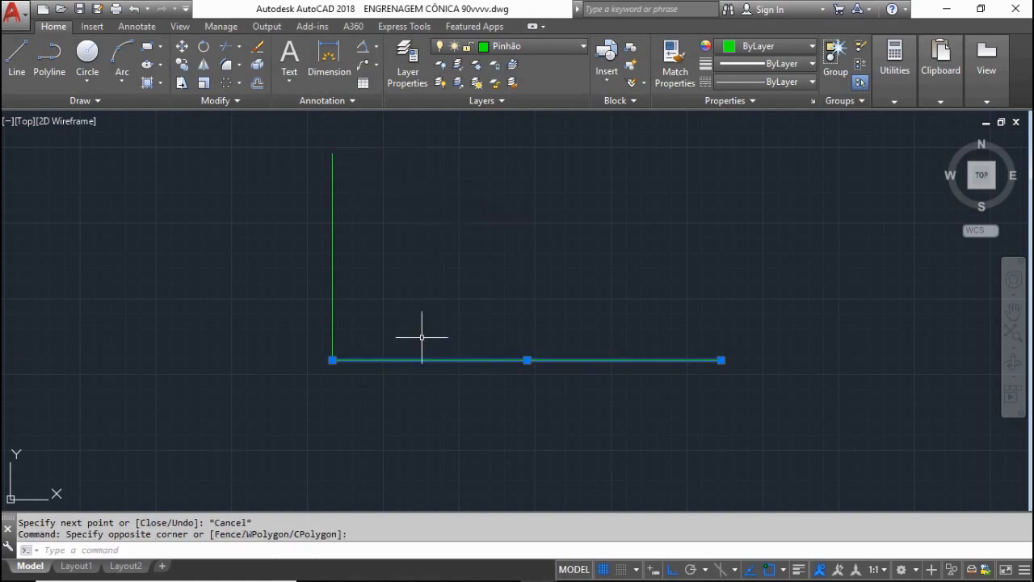
key("ctrl+c")
key("ctrl+v")
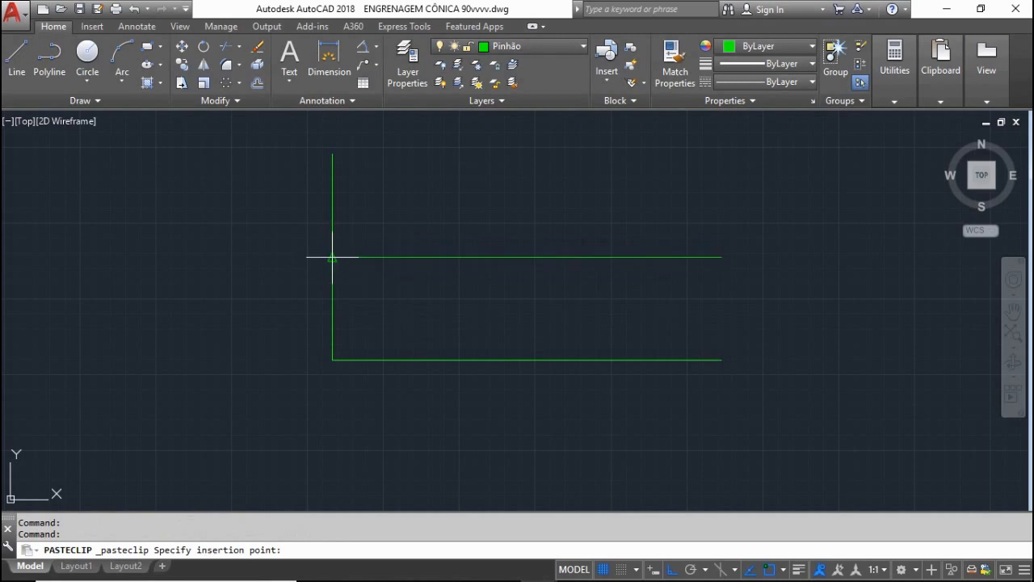
key("Escape")
Copy the vertical line so its lower end sits on the midpoint of the base line
left_click(368, 307)
left_click(323, 301)
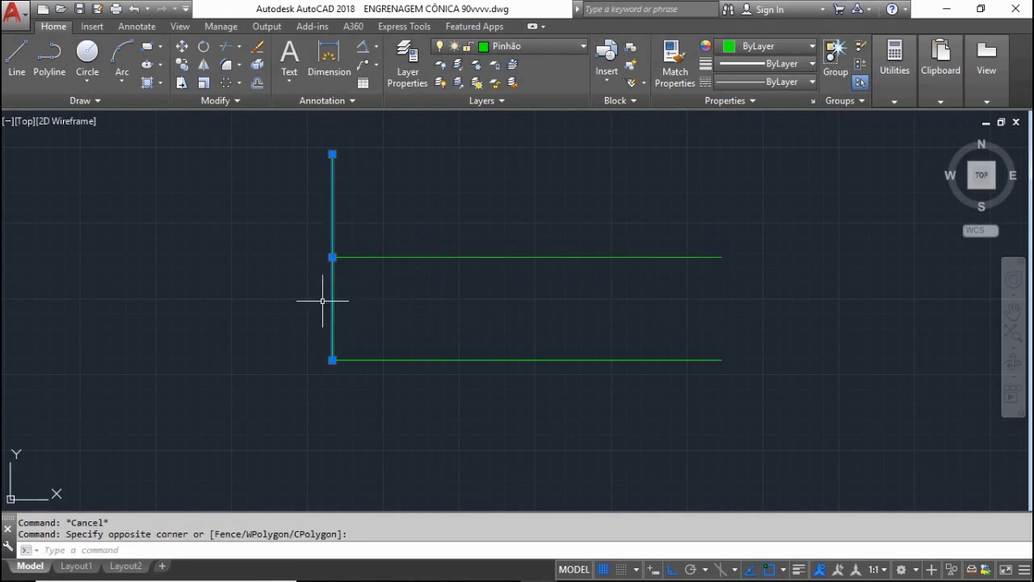
key("ctrl+c")
key("ctrl+v")
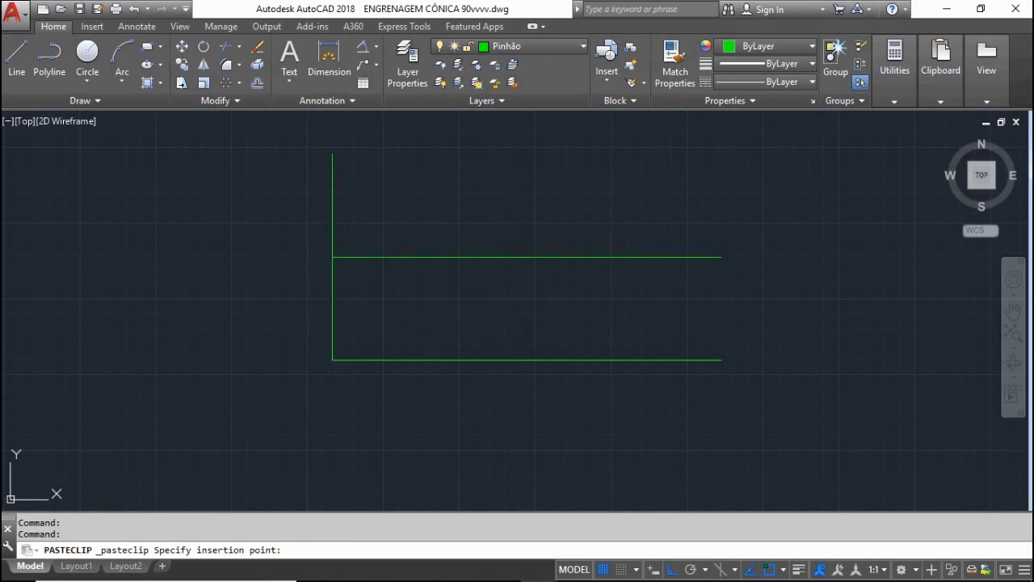
left_click(526, 360)
key("Escape")
Draw two joined lines from the base line's right end through the central intersection to the base line's left end
scroll(508, 419, "down", 1)
scroll(544, 336, "up", 1)
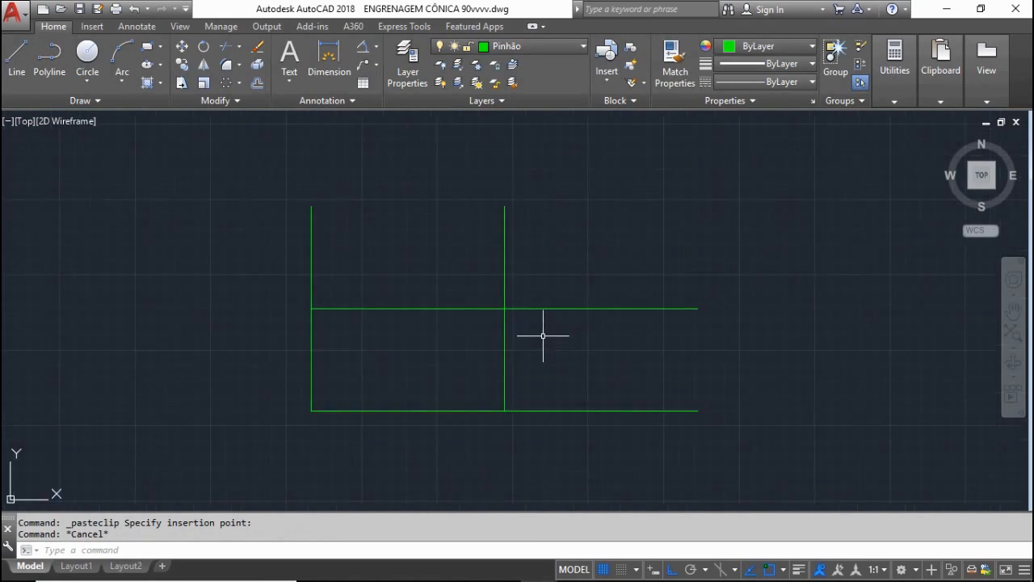
type("1")
key("Return")
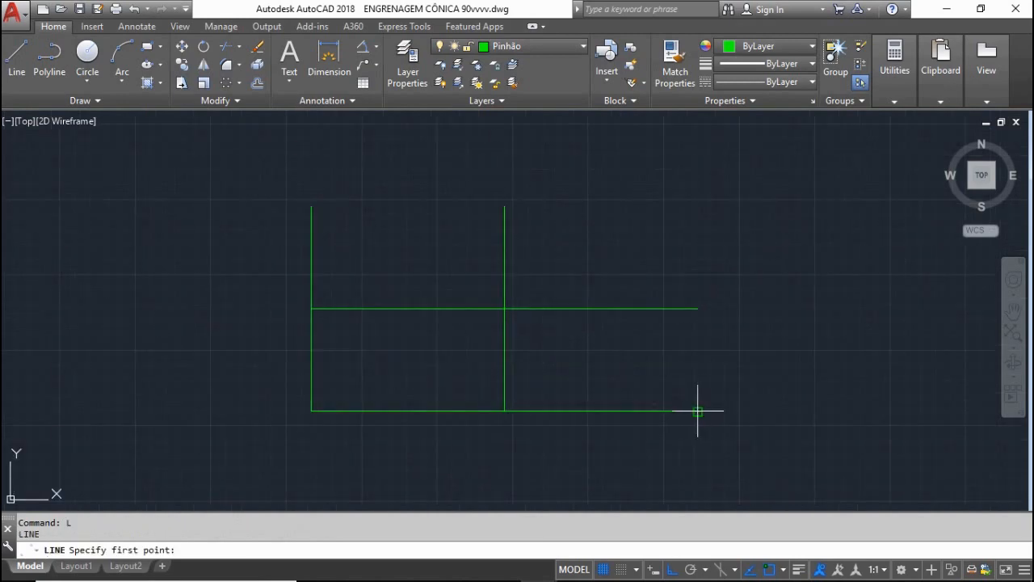
left_click(698, 410)
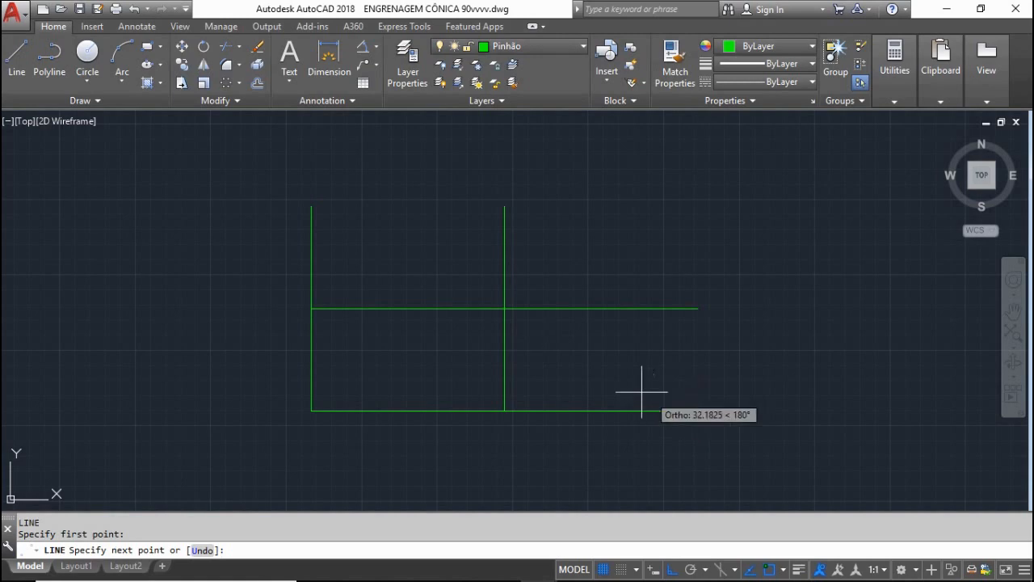
left_click(504, 309)
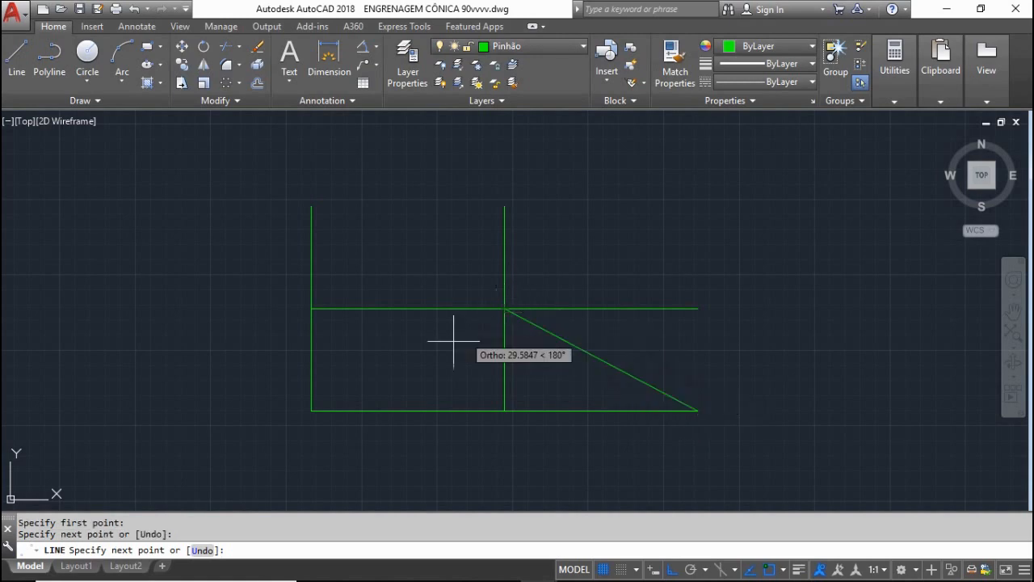
left_click(311, 410)
key("Escape")
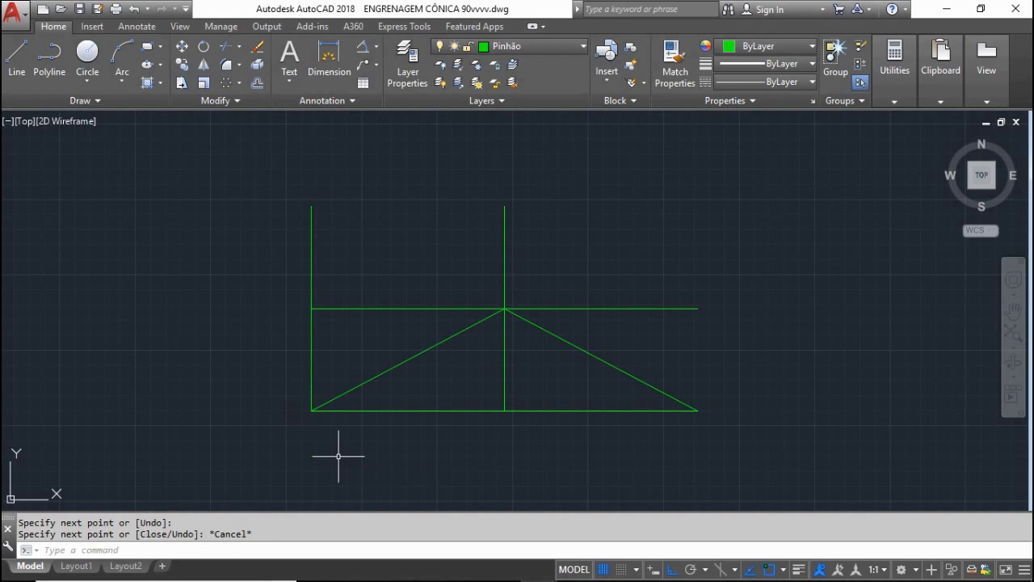
Draw a line from the upper end of the left vertical line to the central intersection
key("Return")
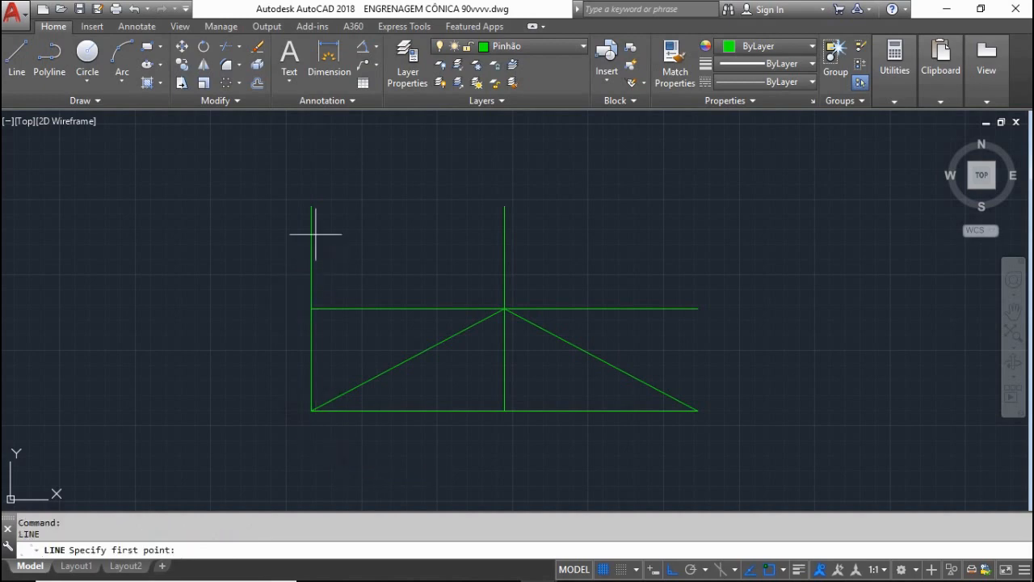
left_click(311, 206)
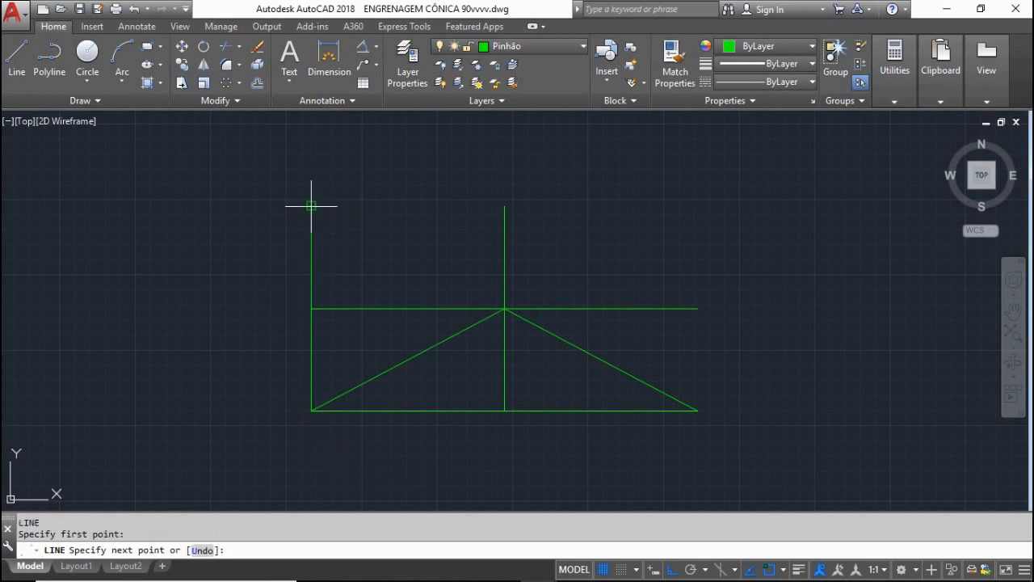
left_click(504, 308)
key("Escape")
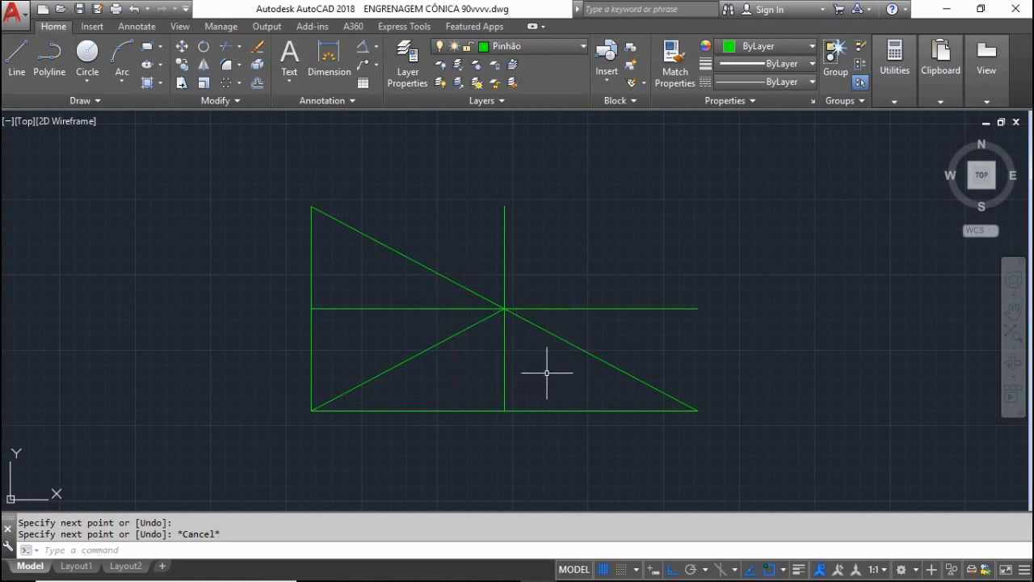
Offset the two inclined lines running down to the base line's ends by 8 toward their upper, outer side
key("Escape")
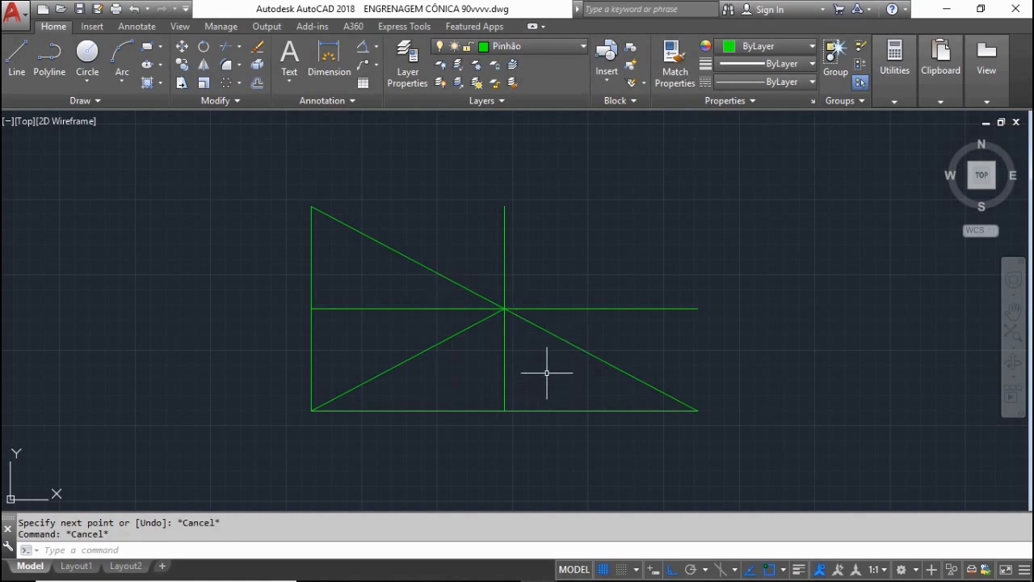
type("o")
key("Return")
type("8")
key("Return")
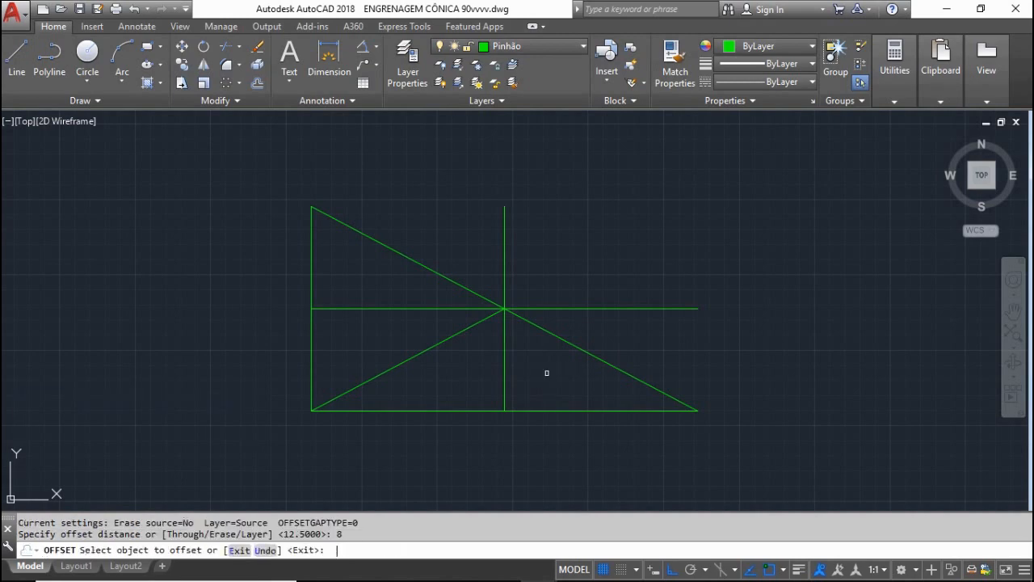
left_click(565, 339)
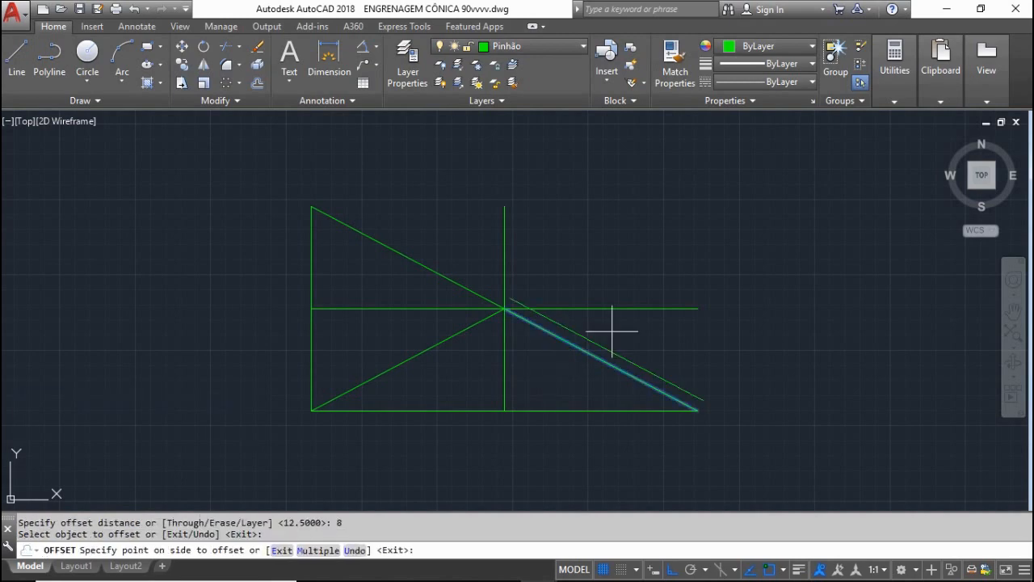
left_click(611, 330)
left_click(456, 341)
left_click(392, 312)
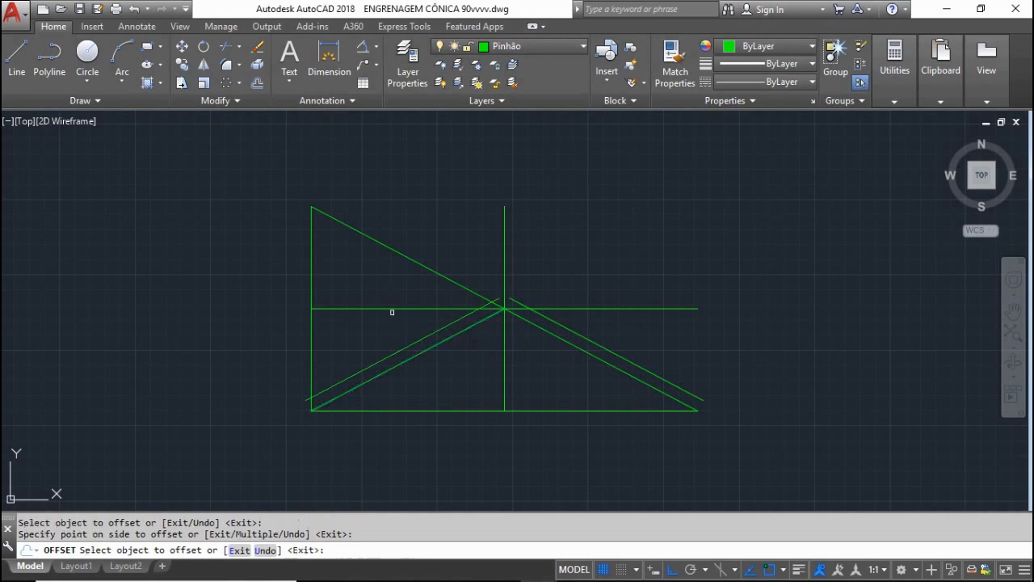
key("Escape")
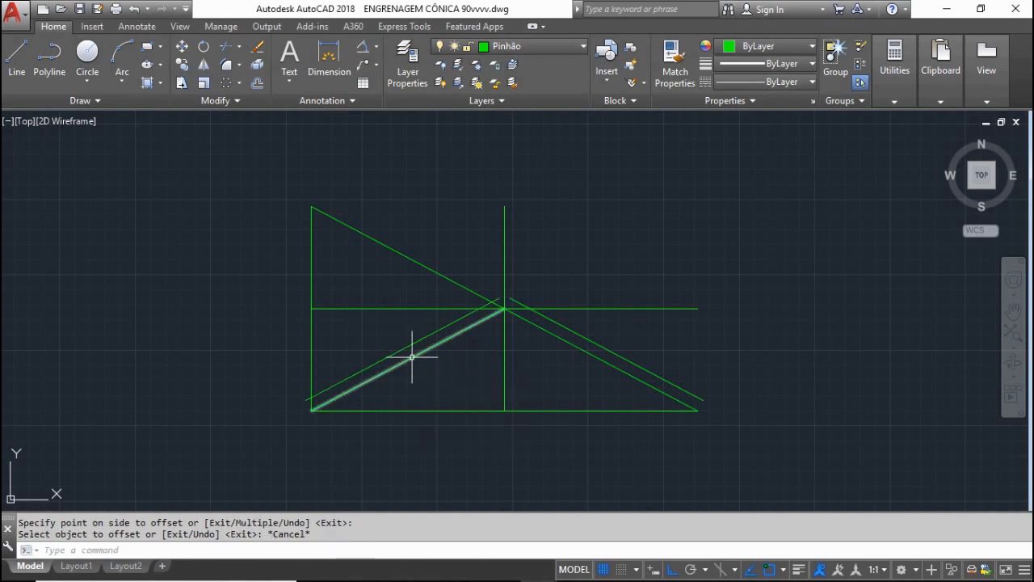
Offset the same two lower inclined lines by 9.4 toward the inside of the triangle
type("o")
key("Return")
type("9.")
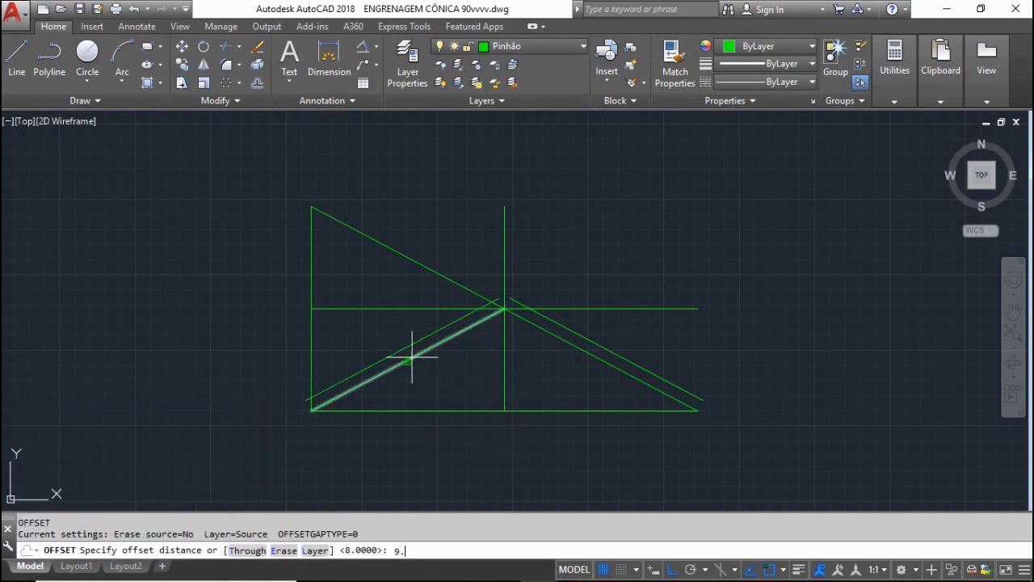
type("4")
key("Return")
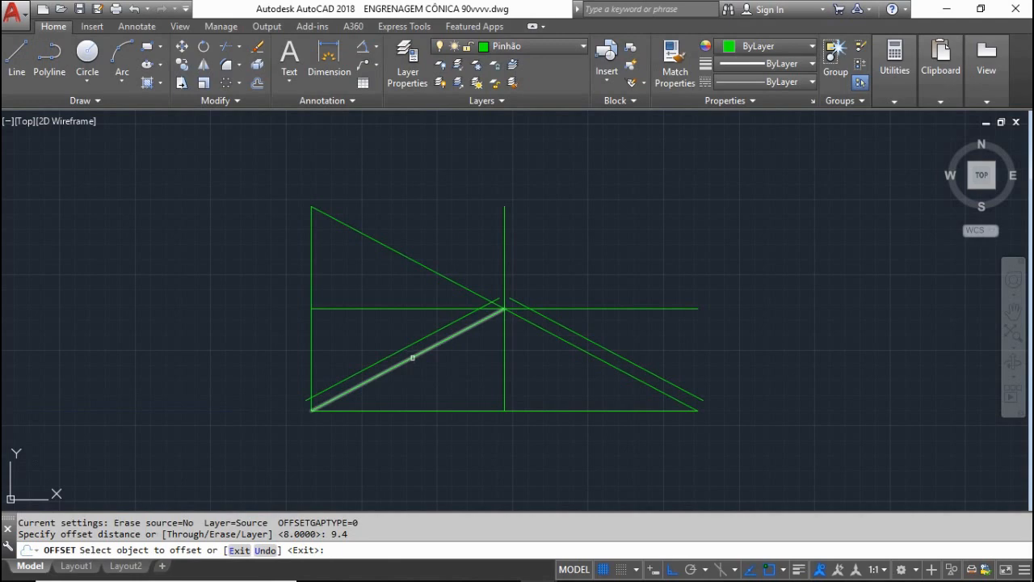
left_click(412, 356)
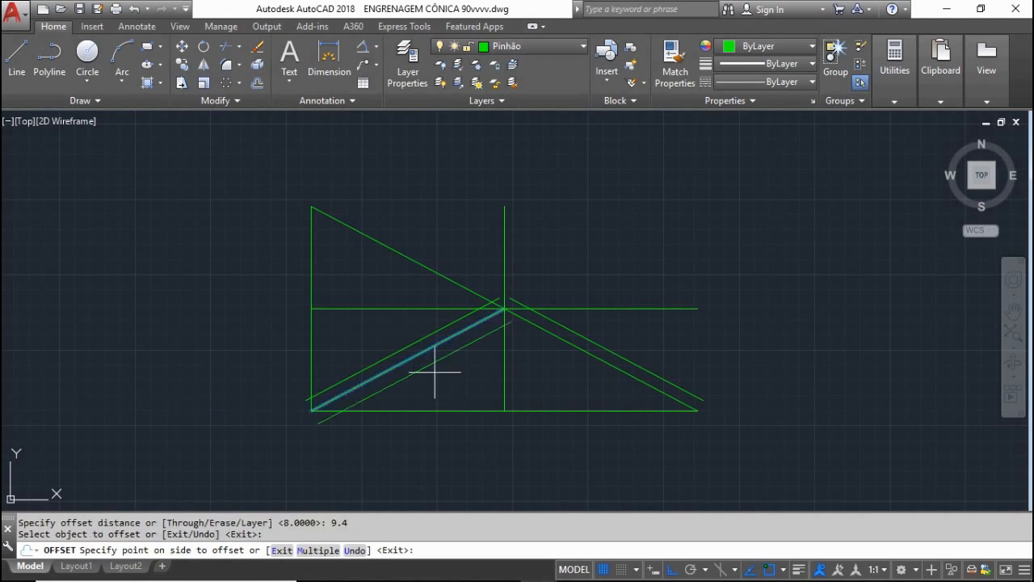
left_click(439, 369)
left_click(550, 333)
left_click(544, 365)
key("Escape")
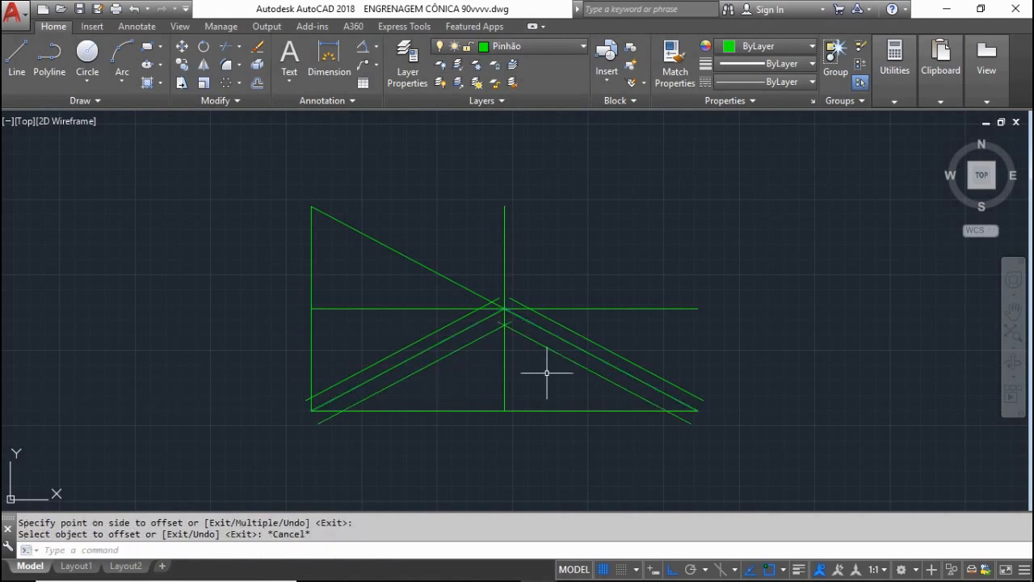
Change the colour of the four offset lines to blue
left_click(619, 386)
left_click(607, 349)
left_click(460, 345)
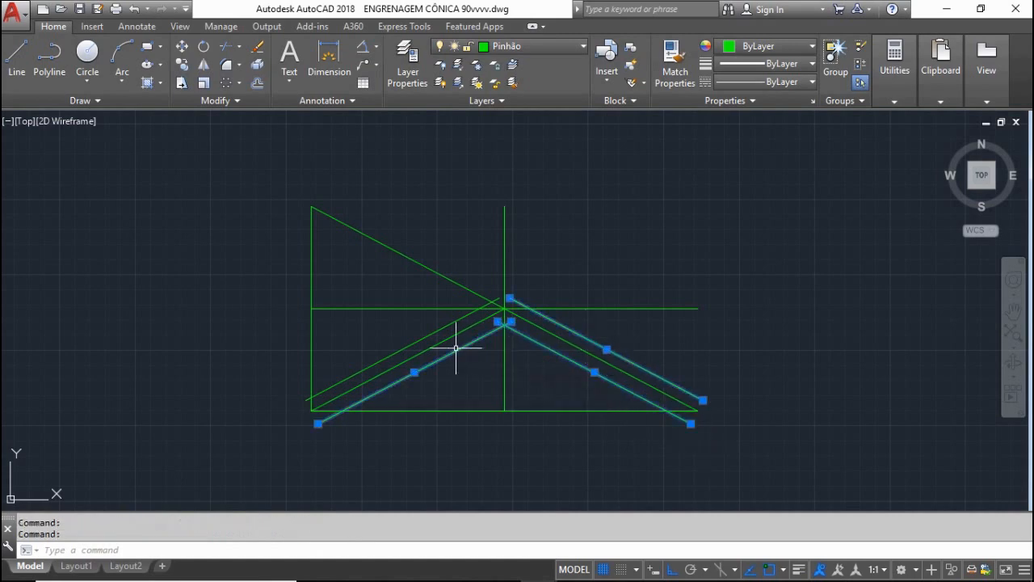
left_click(415, 343)
left_click(765, 46)
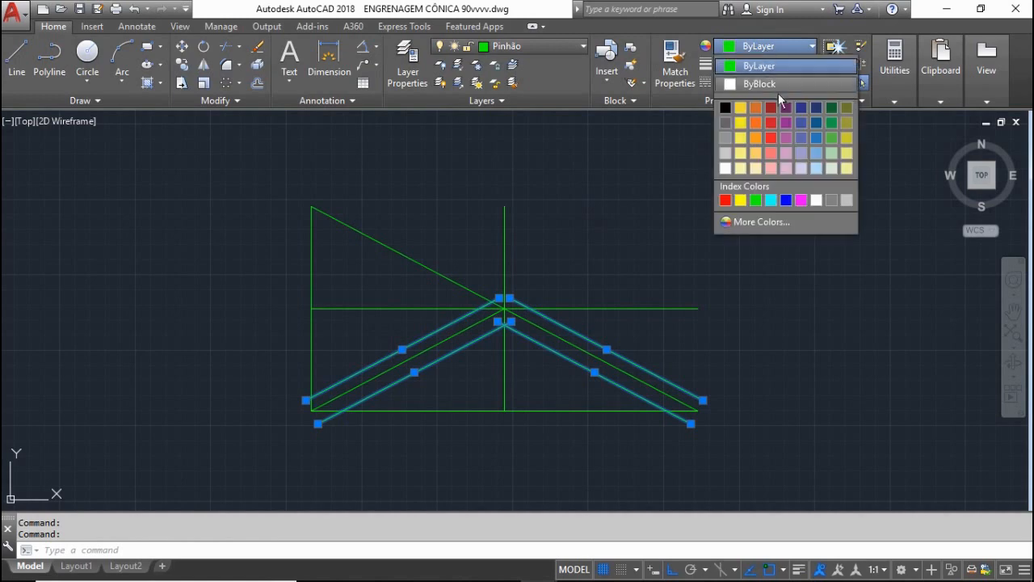
left_click(785, 201)
key("Escape")
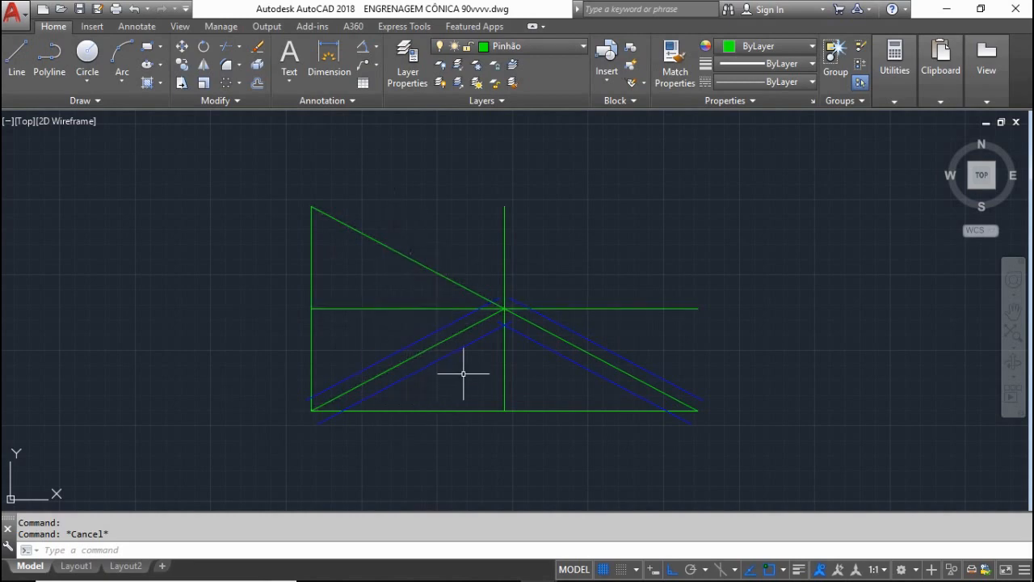
Draw a closing line between the outer ends of each pair of blue offset lines, first right and then left
key("Escape")
type("1")
key("Return")
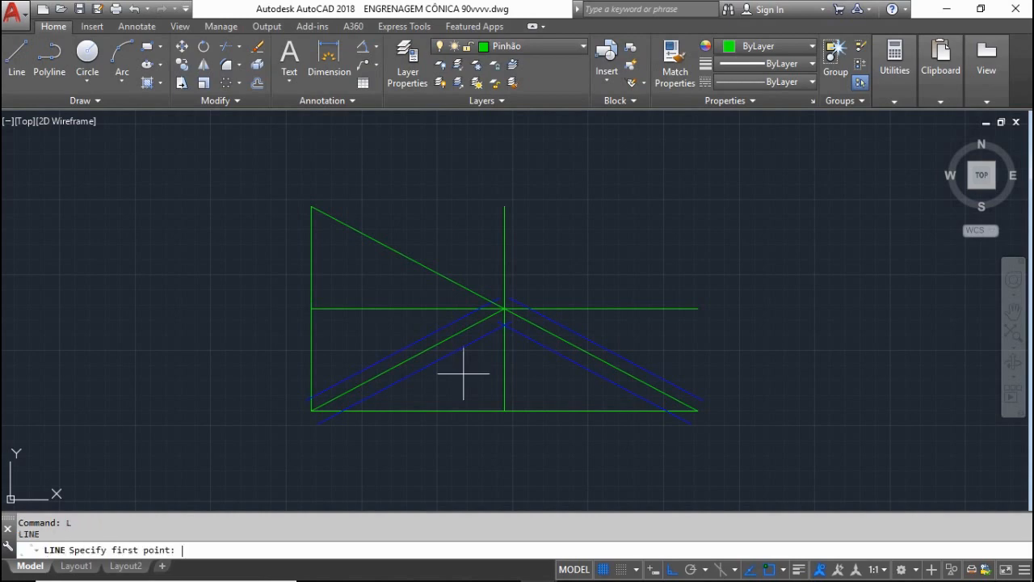
scroll(638, 404, "up", 2)
left_click(719, 433)
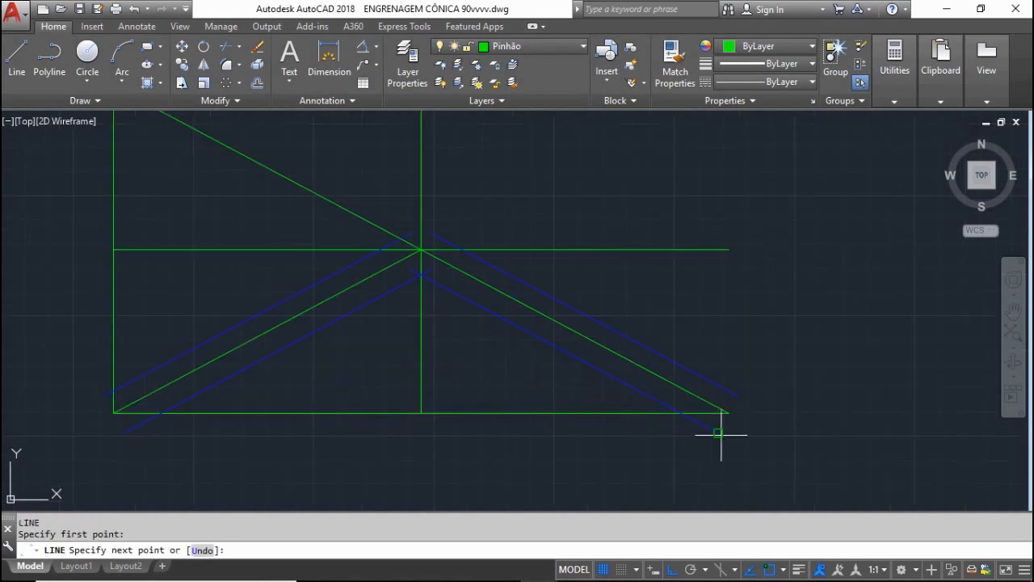
left_click(737, 395)
key("Escape")
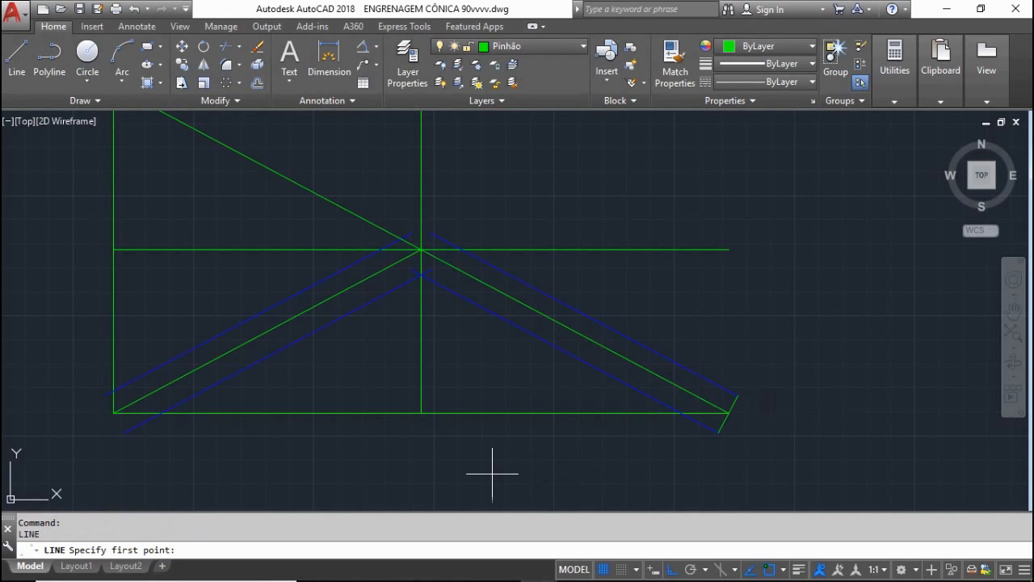
left_click(123, 431)
left_click(103, 395)
key("Escape")
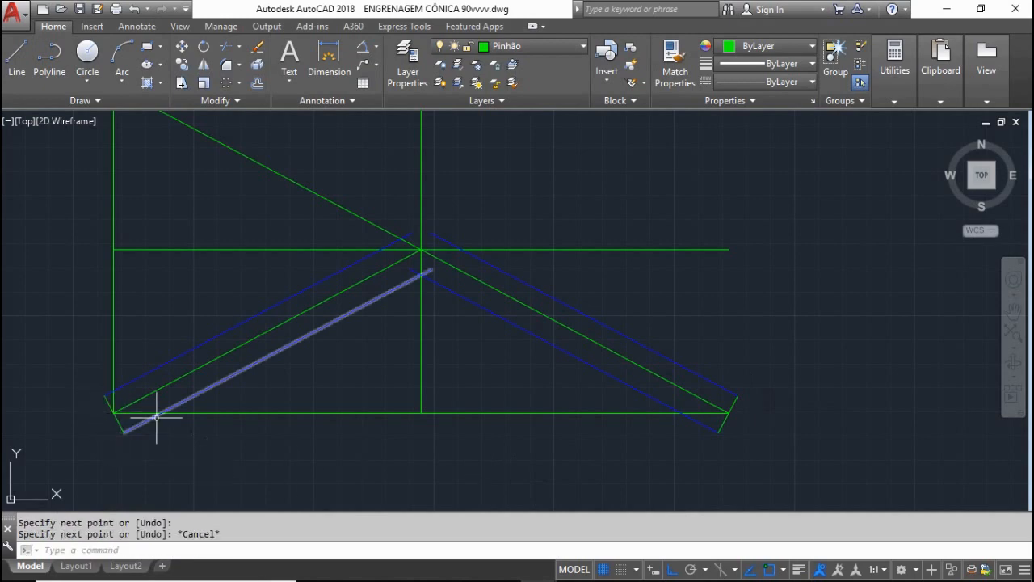
Match the properties of the blue upper left offset line onto the two short closing lines
left_click(675, 65)
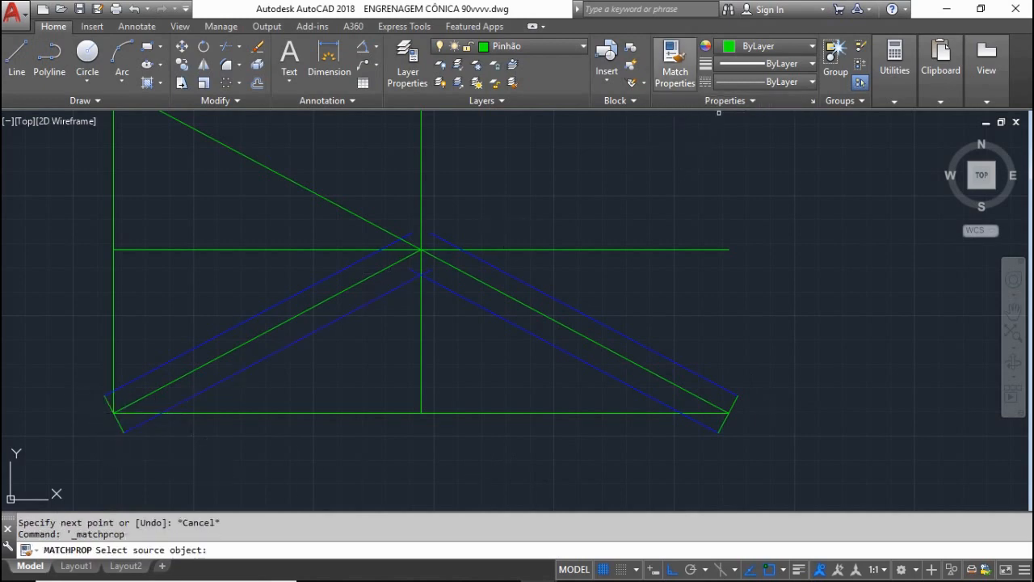
left_click(155, 361)
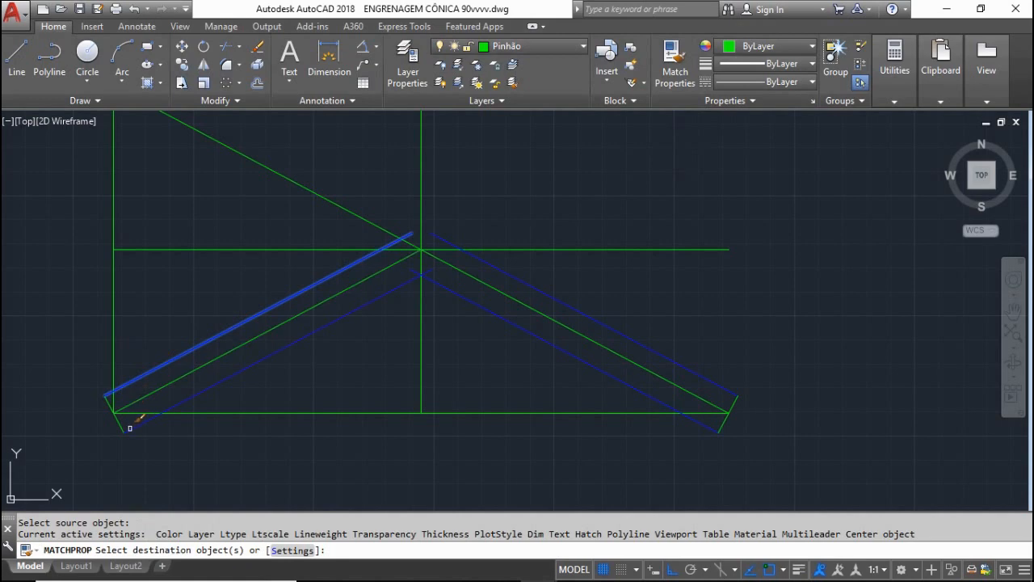
left_click(724, 429)
key("Escape")
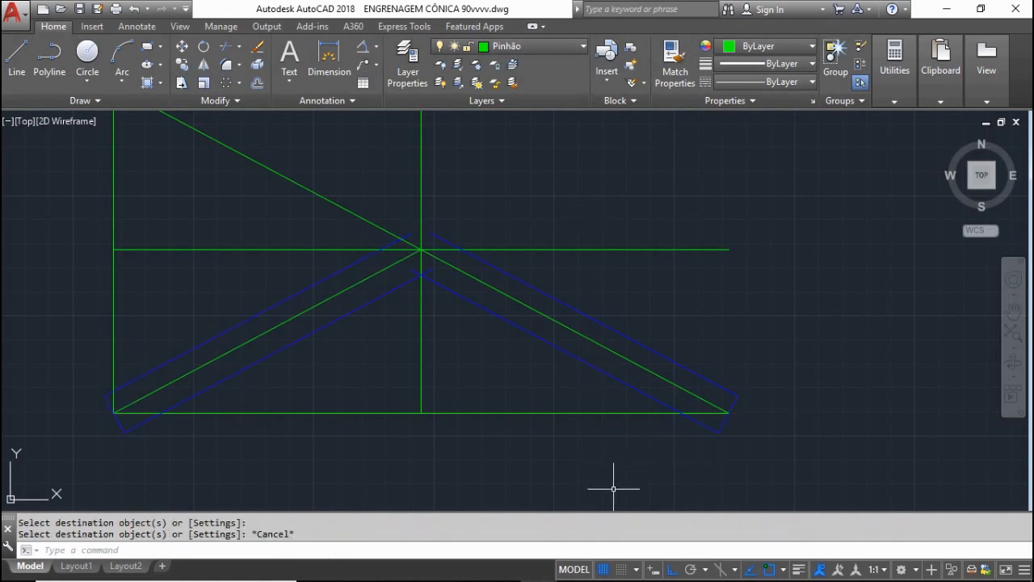
Offset the two short blue closing lines by 60 toward the triangle's apex, first right and then left
key("Escape")
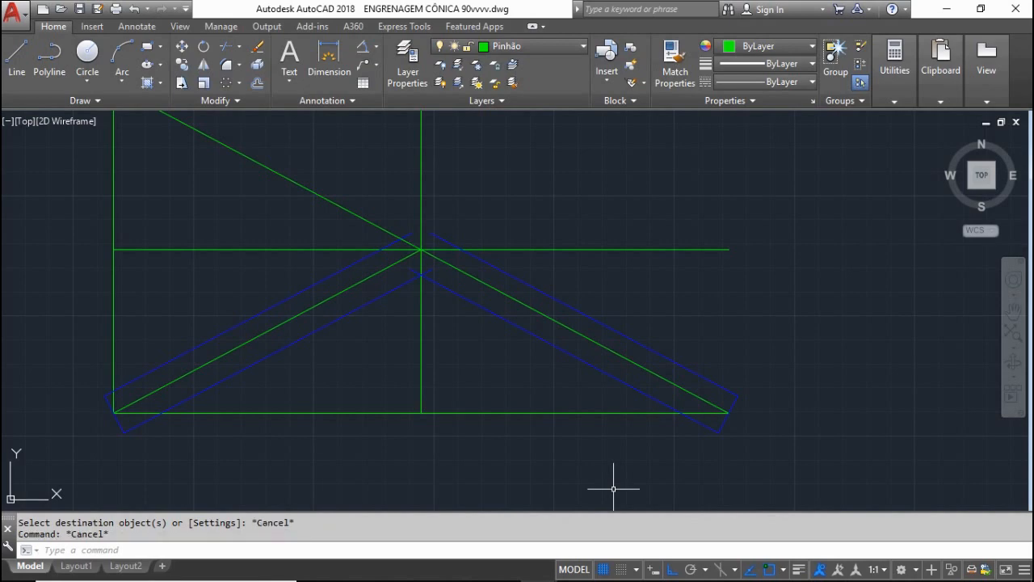
type("o")
key("Return")
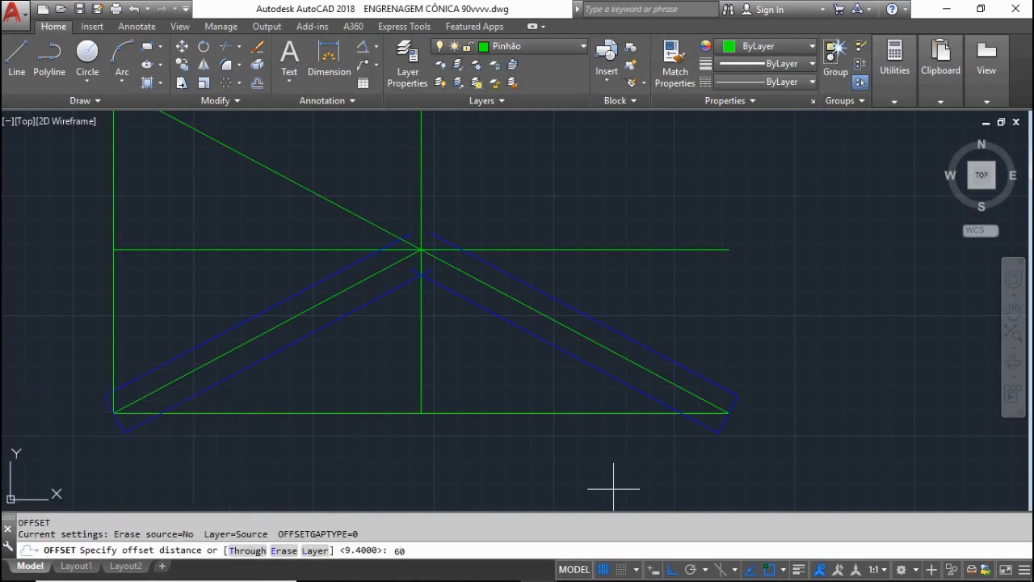
key("Return")
left_click(730, 418)
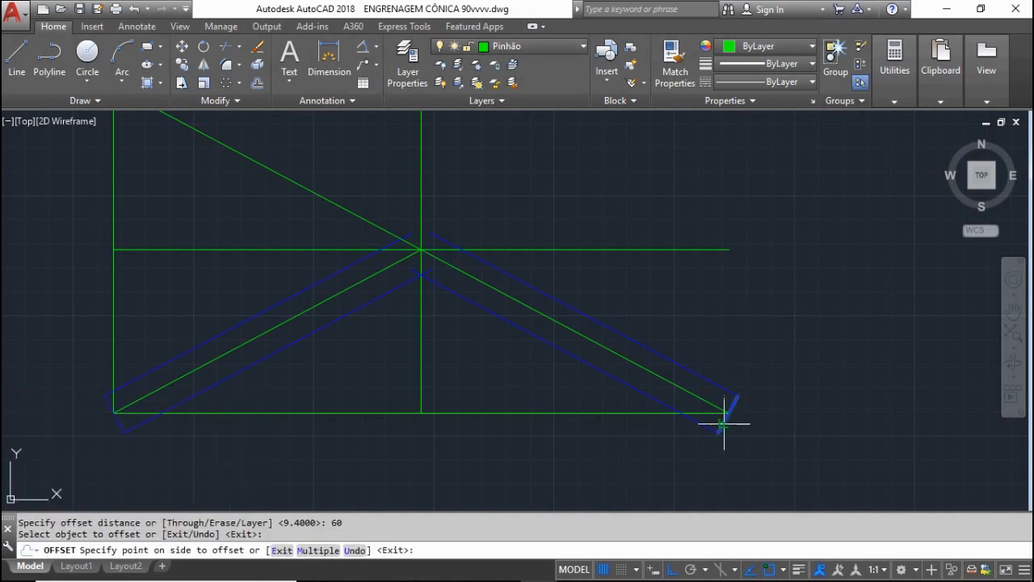
left_click(635, 384)
left_click(120, 416)
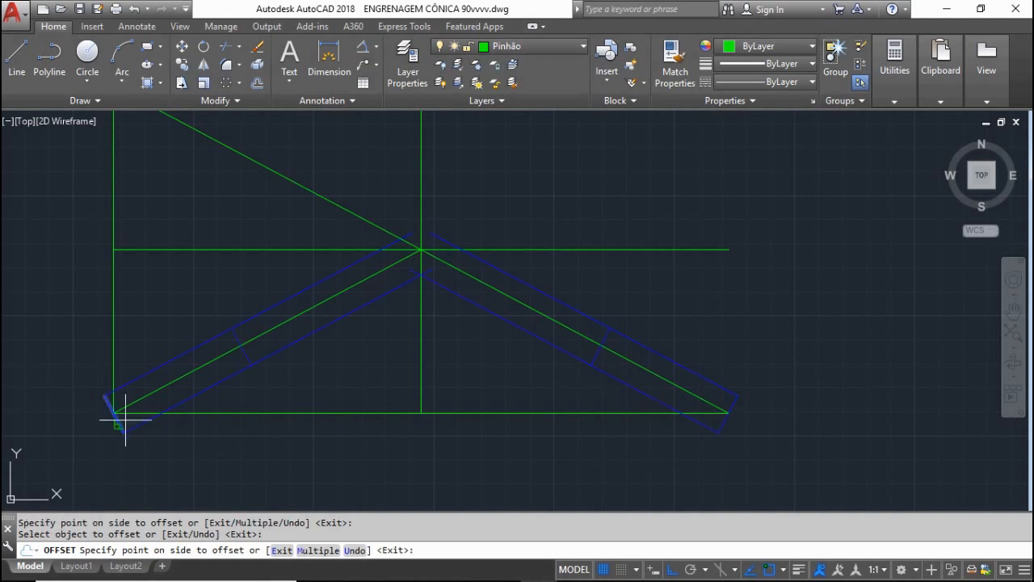
left_click(312, 362)
key("Escape")
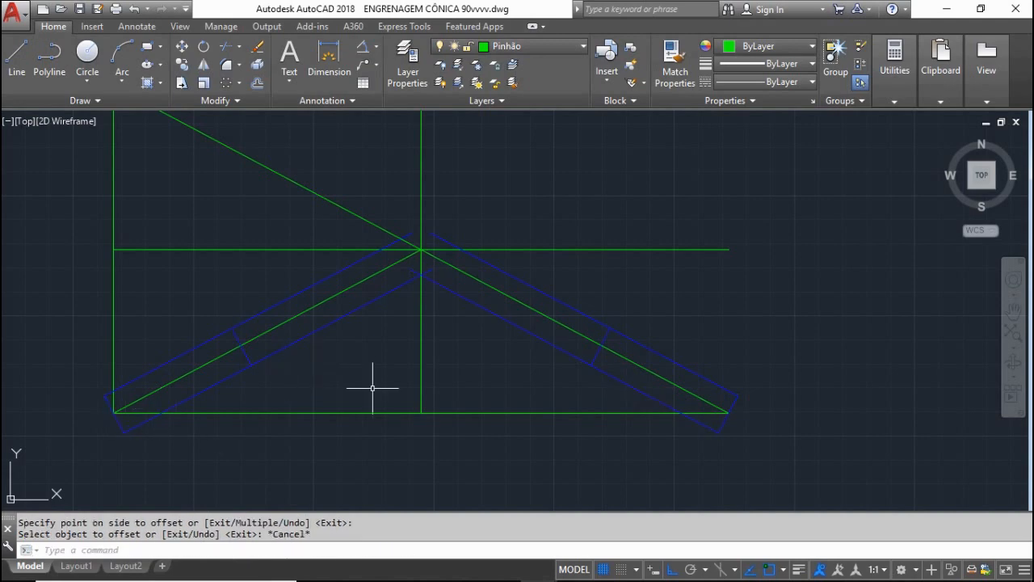
Trim the left pair of blue lines back to the inner short line, removing the parts toward the apex
type("tr")
key("Return")
left_click(248, 355)
key("Return")
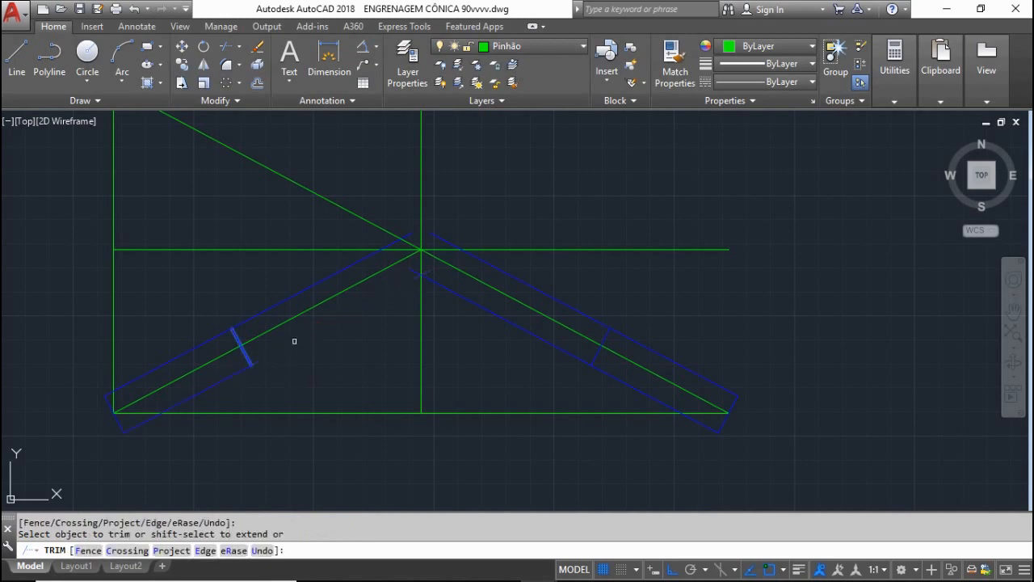
left_click(277, 300)
key("Escape")
Trim the lower blue line of the right pair back to its inner short line
type("tr")
key("Return")
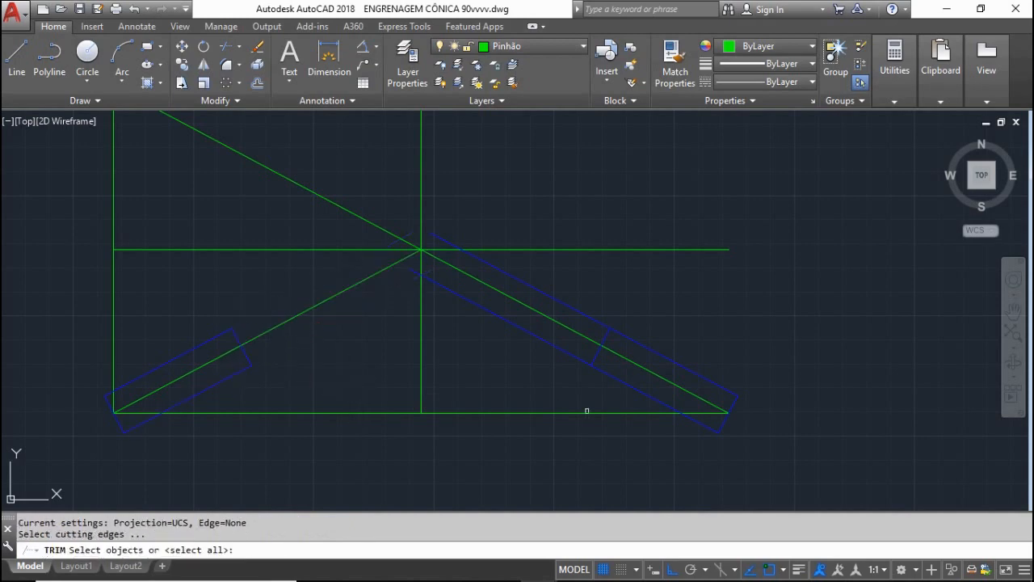
left_click(599, 345)
key("Return")
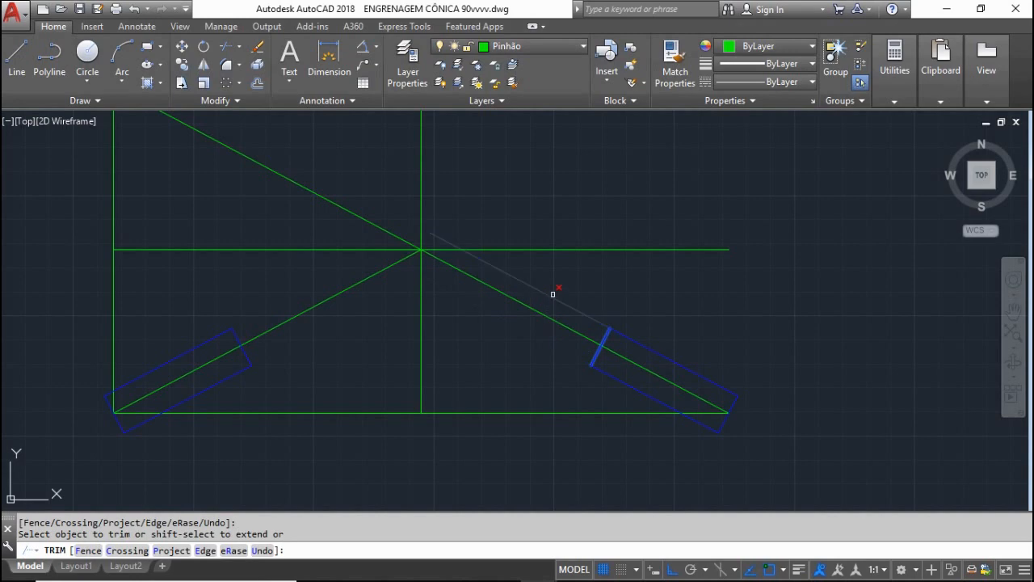
left_click(552, 294)
key("Escape")
Trim the upper blue line of the right pair back to the same inner short line
type("tr")
key("Return")
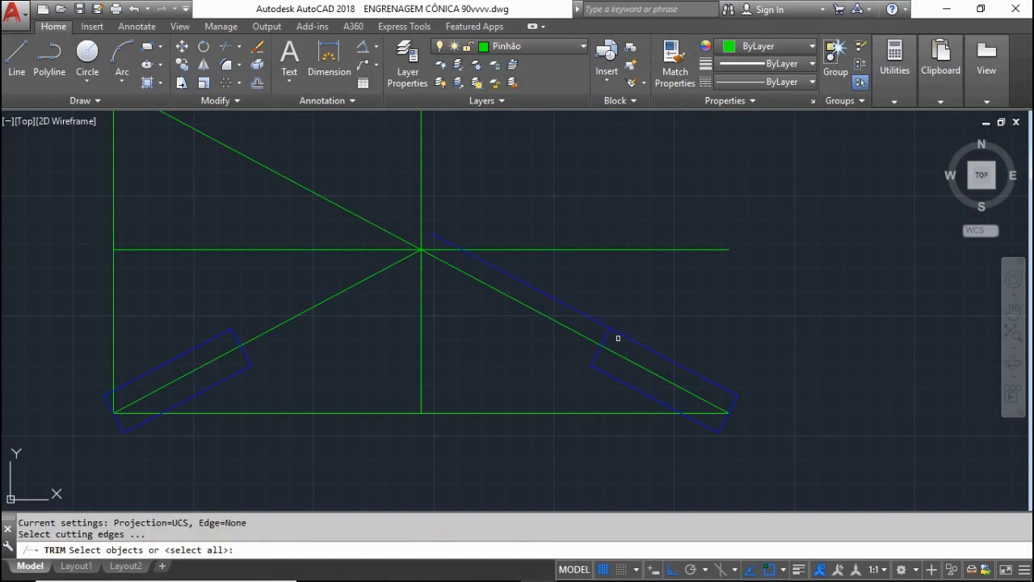
left_click(599, 344)
key("Return")
left_click(574, 311)
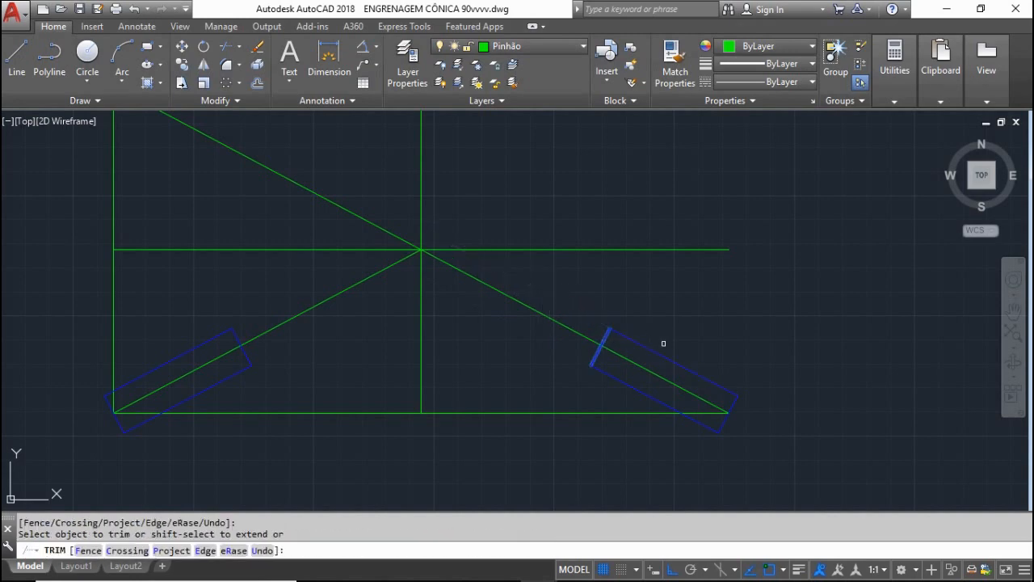
scroll(664, 339, "down", 2)
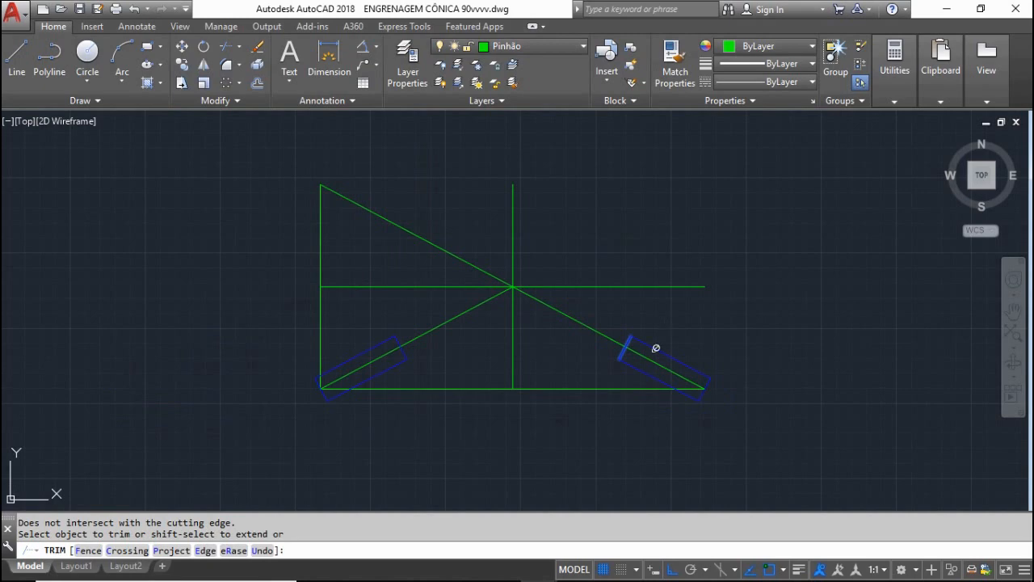
key("Escape")
Offset the lower left inclined green line downward and the upper left one upward by 8
scroll(499, 327, "up", 2)
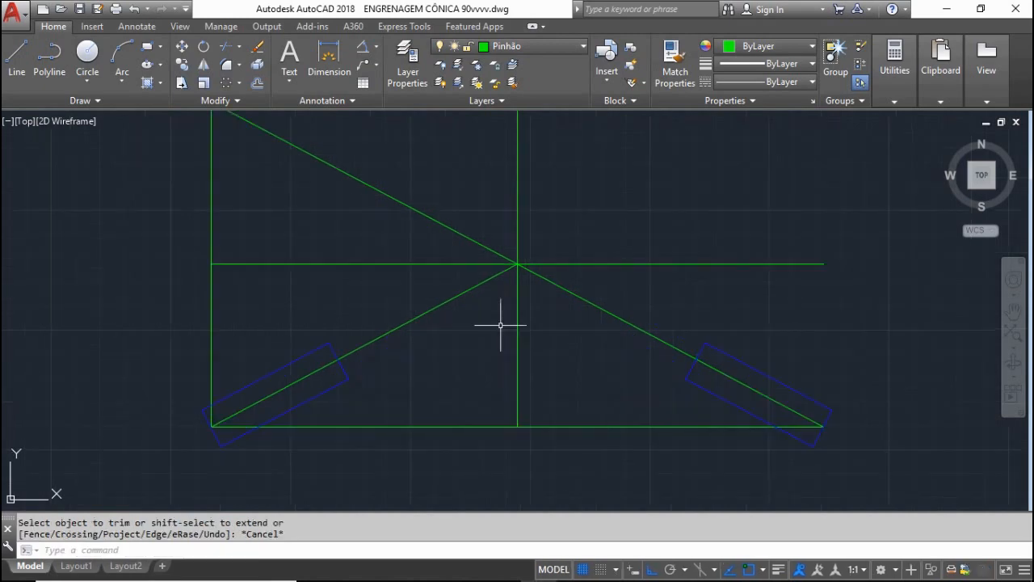
scroll(402, 282, "down", 2)
scroll(331, 285, "up", 2)
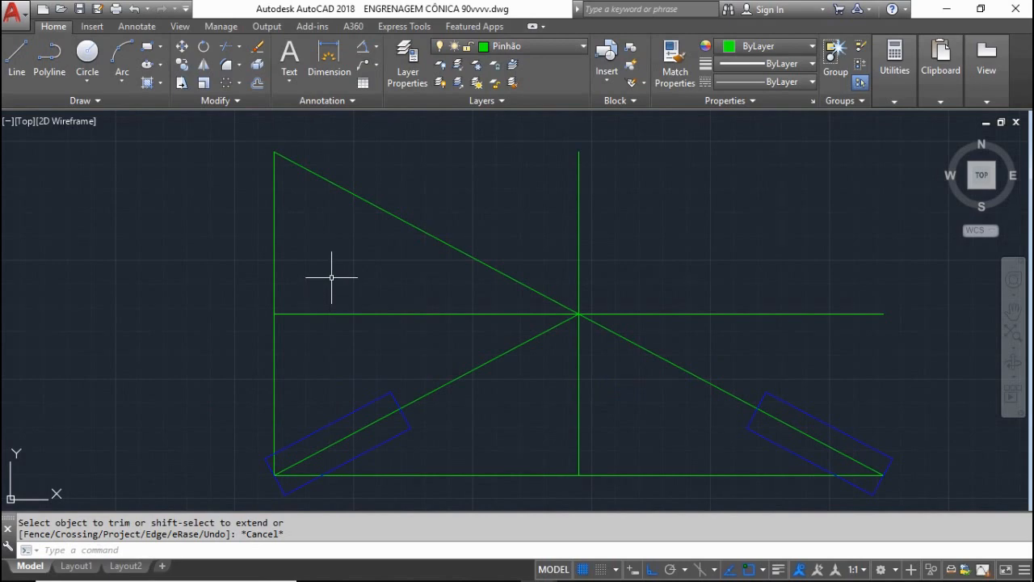
type("o")
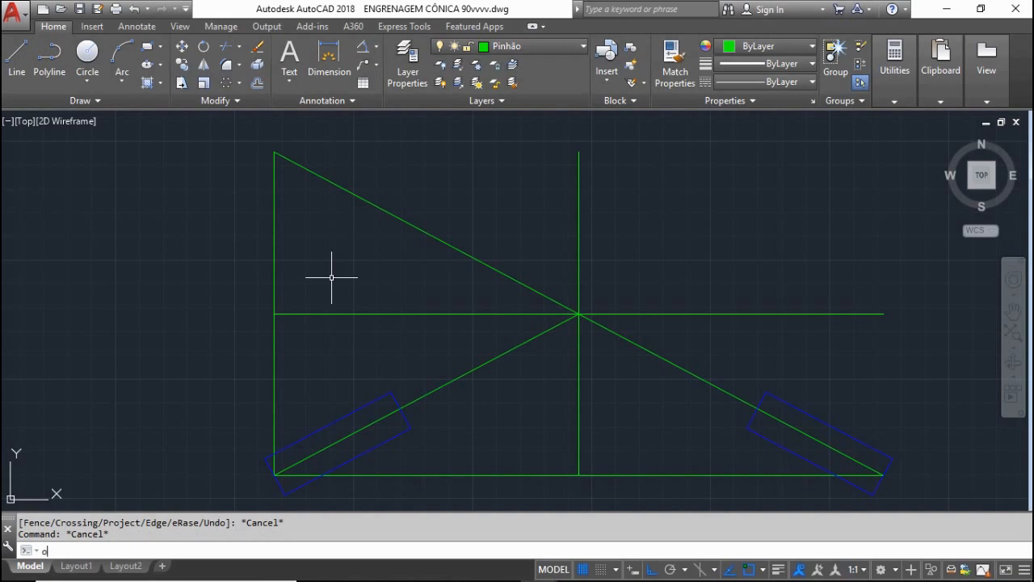
key("Return")
key("Return")
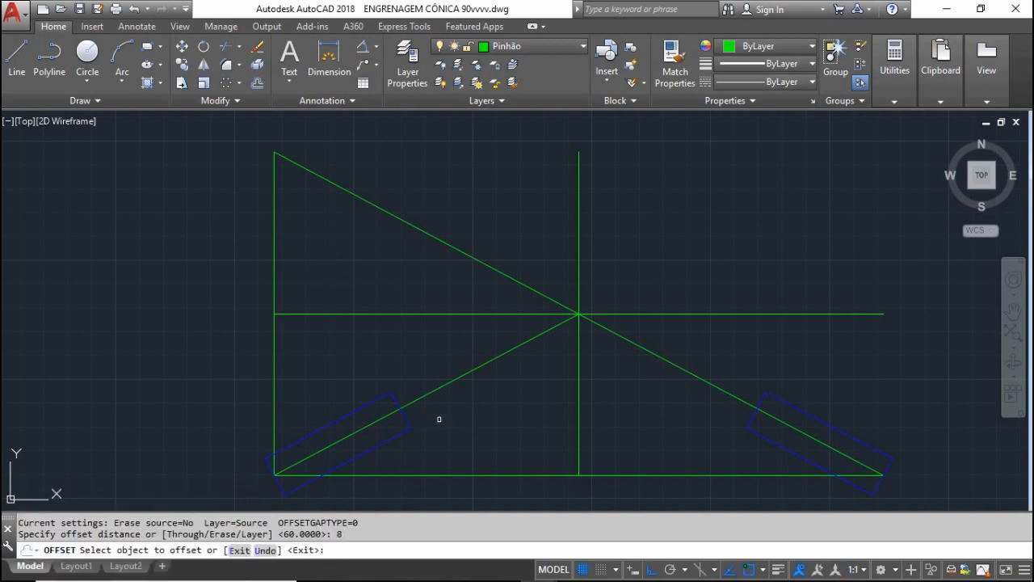
left_click(441, 389)
left_click(453, 425)
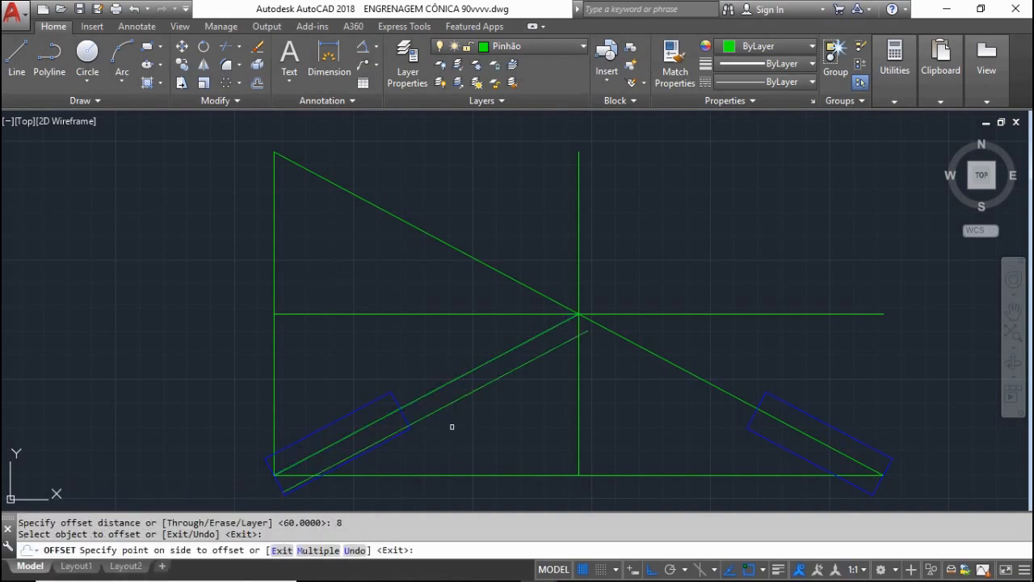
left_click(480, 262)
left_click(490, 227)
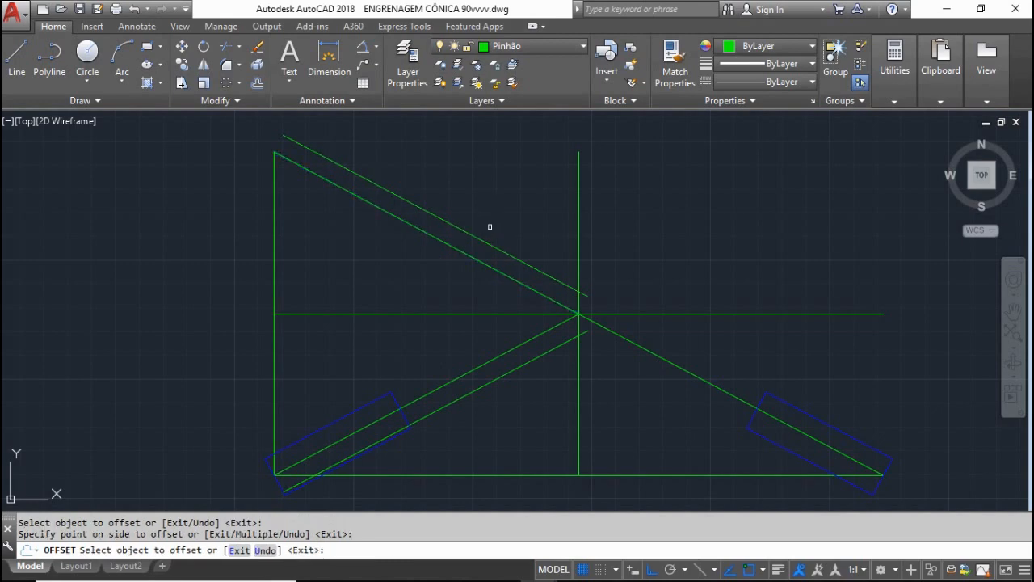
key("Escape")
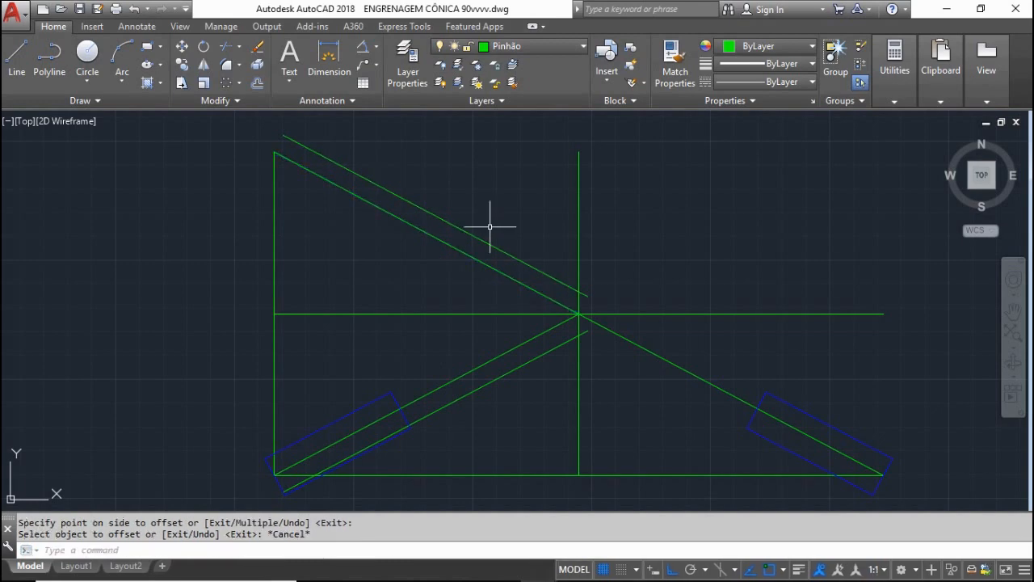
Offset the upper and lower left inclined green lines by 9.4 toward the inside of the left triangle
type("o")
key("Return")
type("9.4")
key("Return")
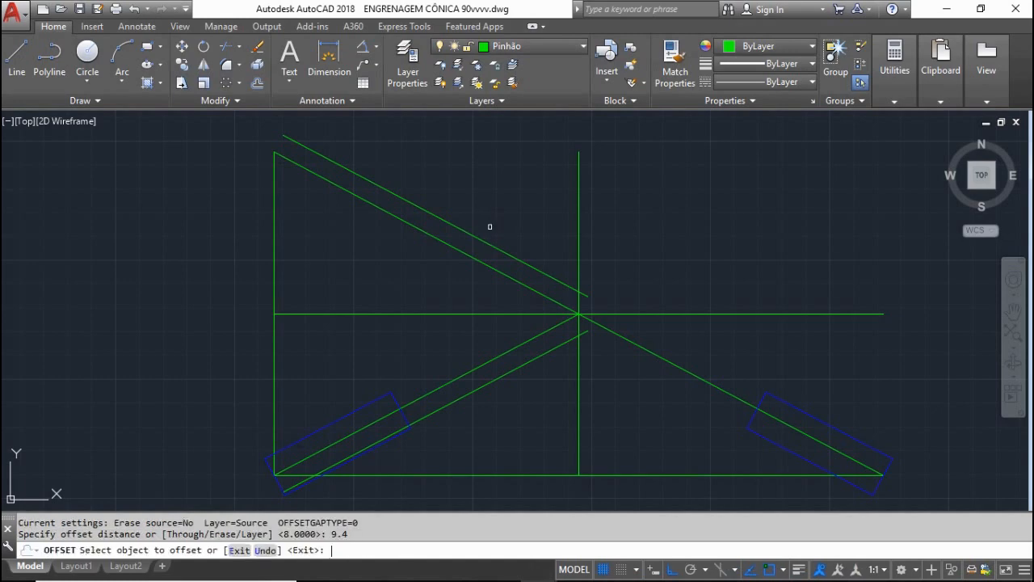
left_click(438, 236)
left_click(412, 256)
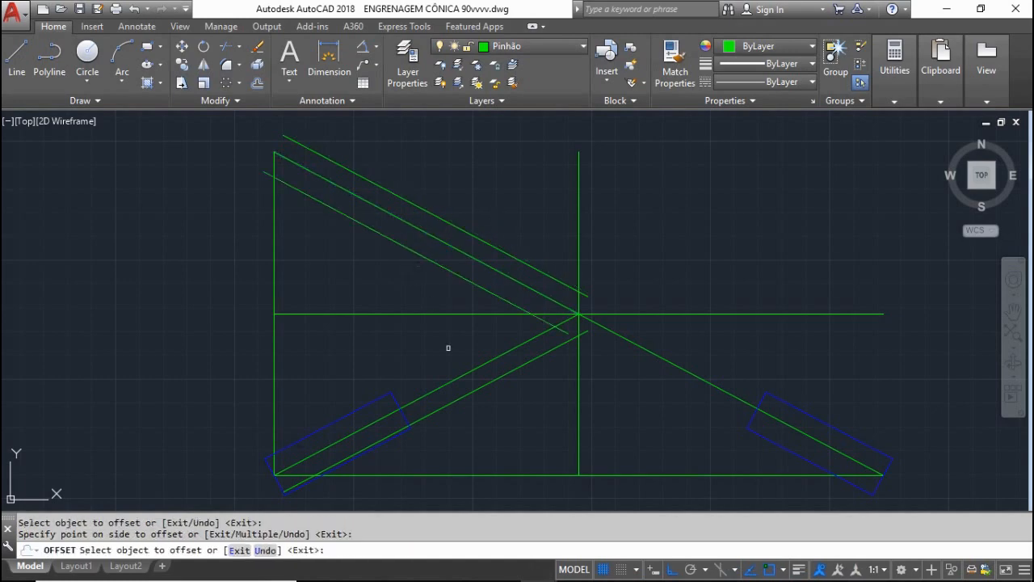
left_click(462, 372)
left_click(435, 331)
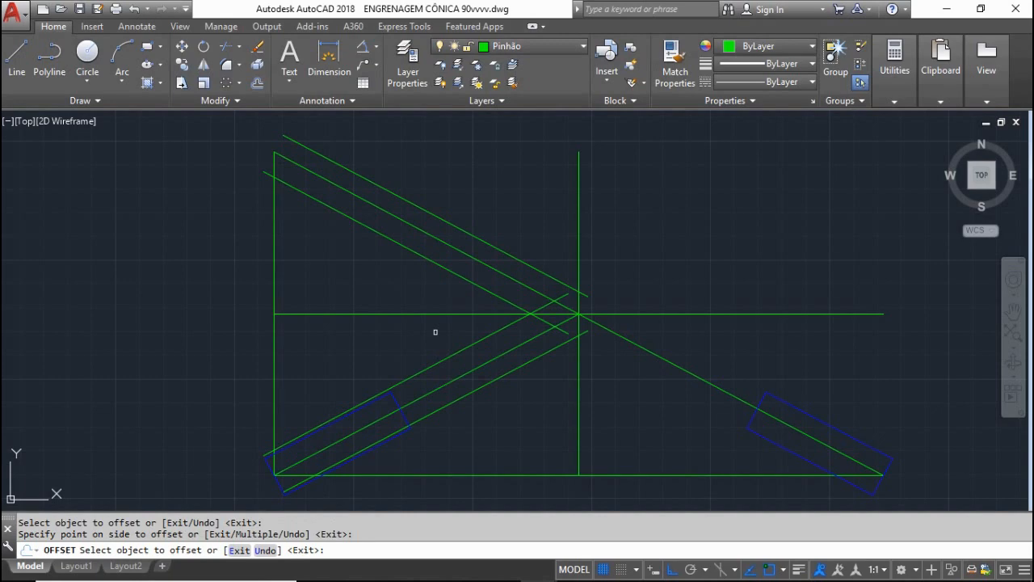
key("Escape")
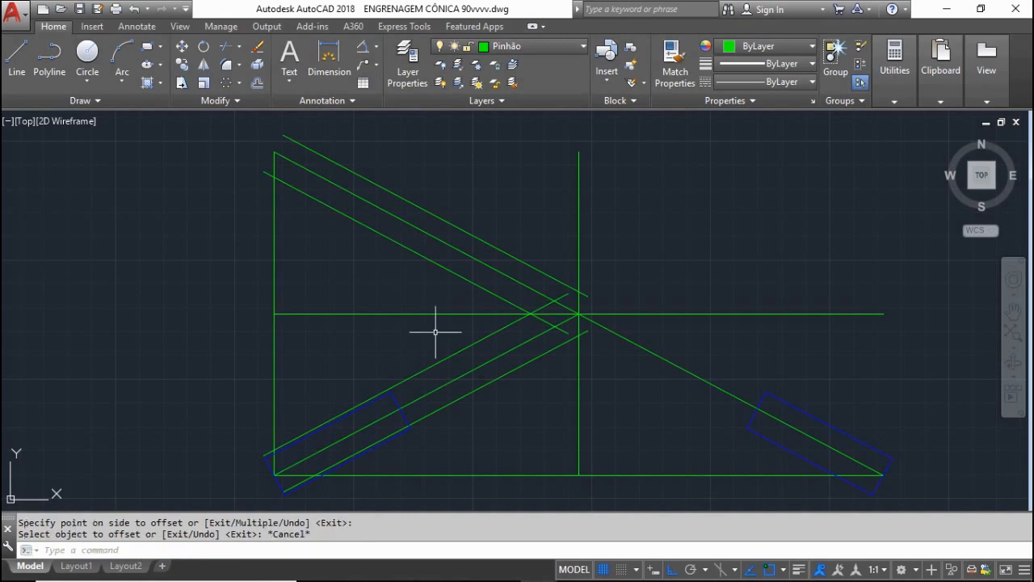
Draw a closing line between the outer ends of the two green offset lines at the lower left corner
type("l")
key("Return")
scroll(266, 464, "up", 5)
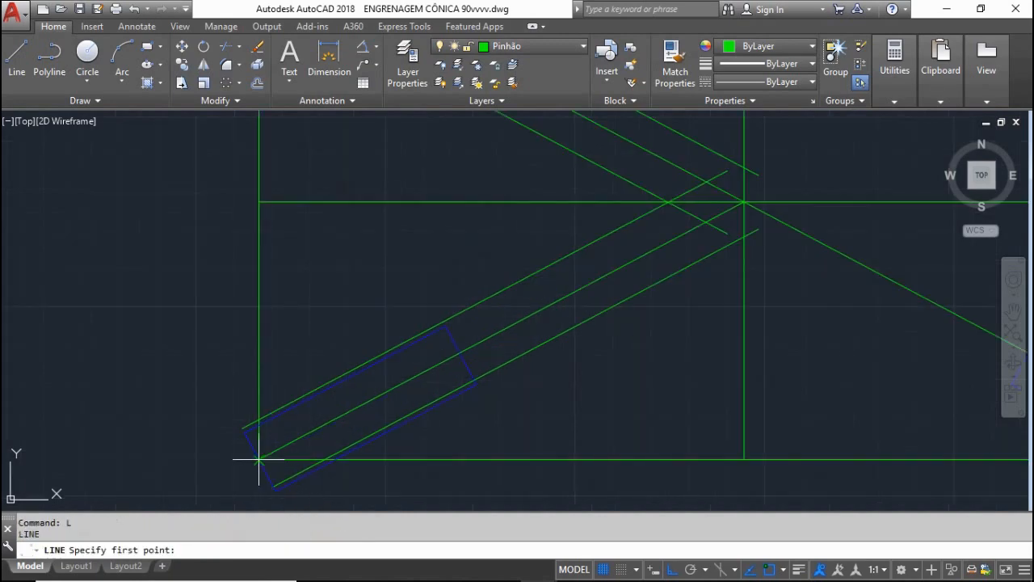
left_click(211, 347)
scroll(224, 347, "down", 3)
scroll(252, 406, "up", 3)
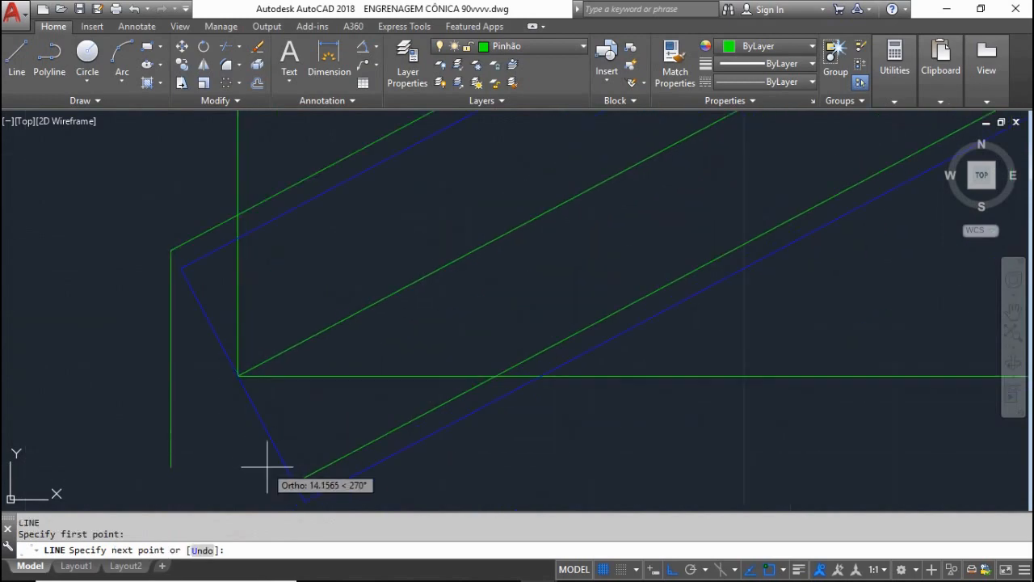
scroll(289, 423, "down", 3)
scroll(283, 428, "up", 2)
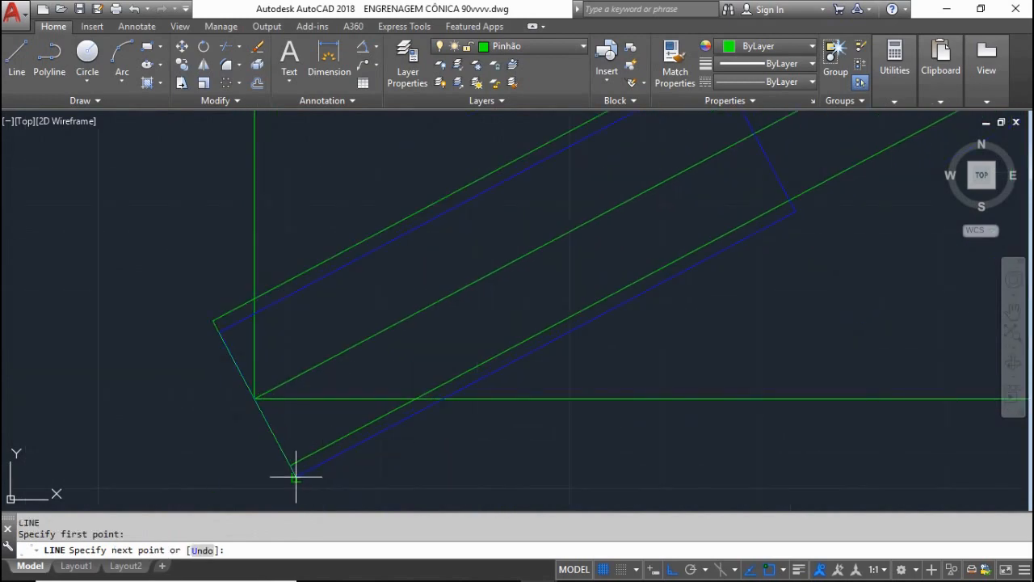
left_click(289, 465)
key("Escape")
Draw a closing line between the outer ends of the two green offset lines at the upper left corner
scroll(311, 467, "down", 2)
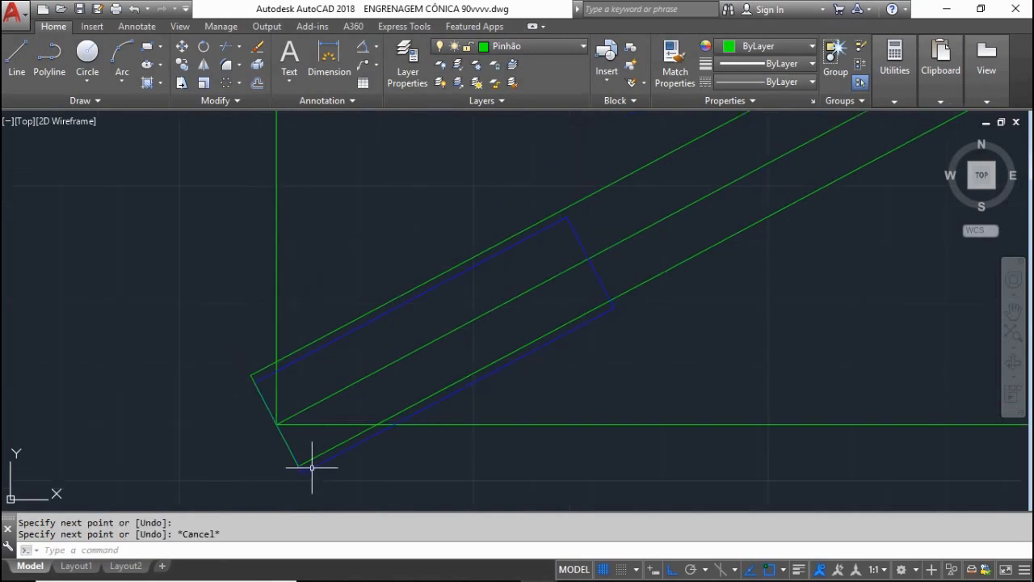
key("Return")
scroll(323, 453, "down", 5)
scroll(283, 282, "up", 3)
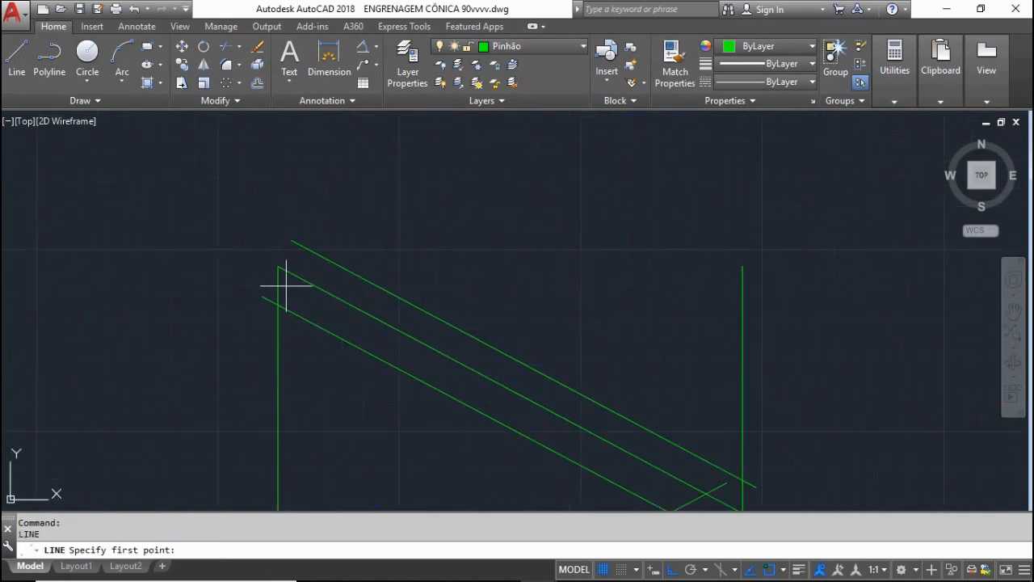
left_click(261, 296)
left_click(292, 241)
key("Escape")
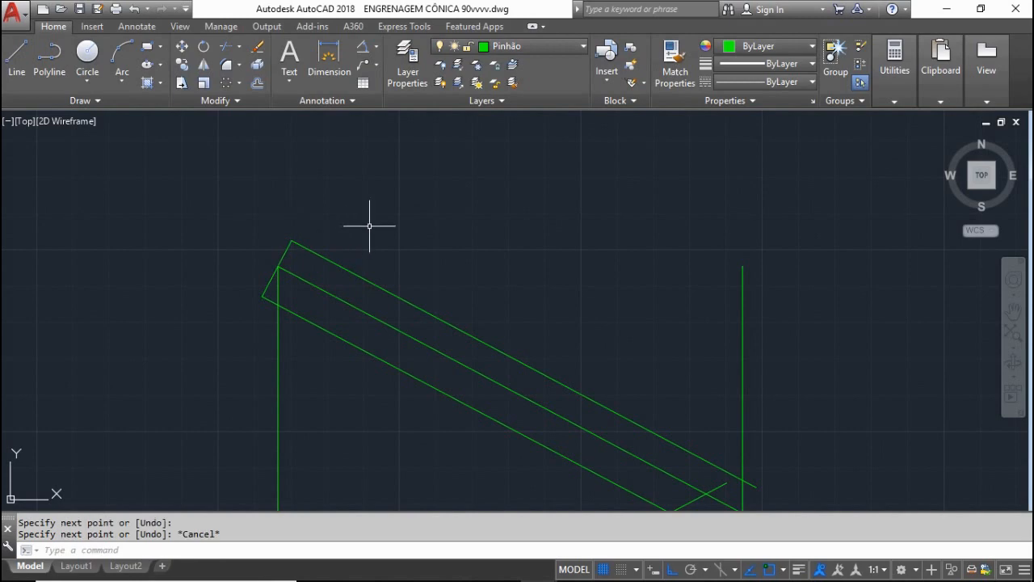
Offset the upper and lower green closing lines by 60 toward the centre intersection
type("o")
key("Return")
type("6")
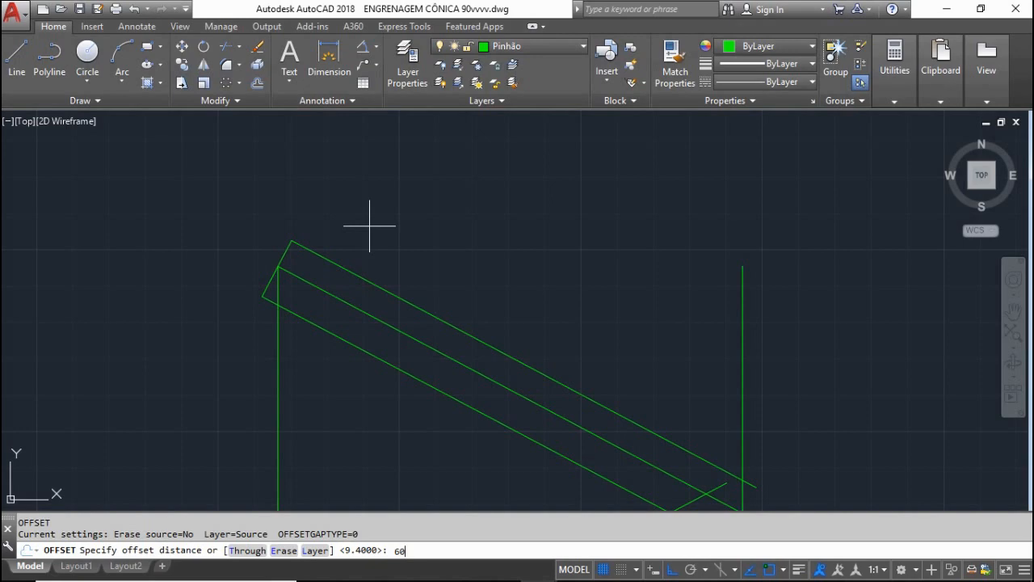
type("0")
key("Return")
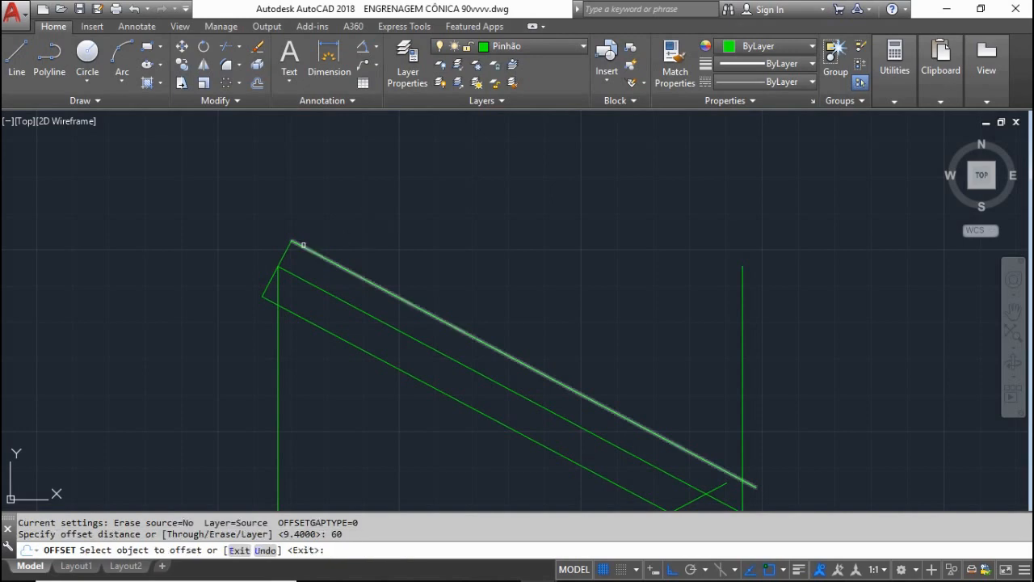
left_click(282, 258)
left_click(380, 327)
scroll(356, 368, "down", 5)
scroll(356, 368, "up", 6)
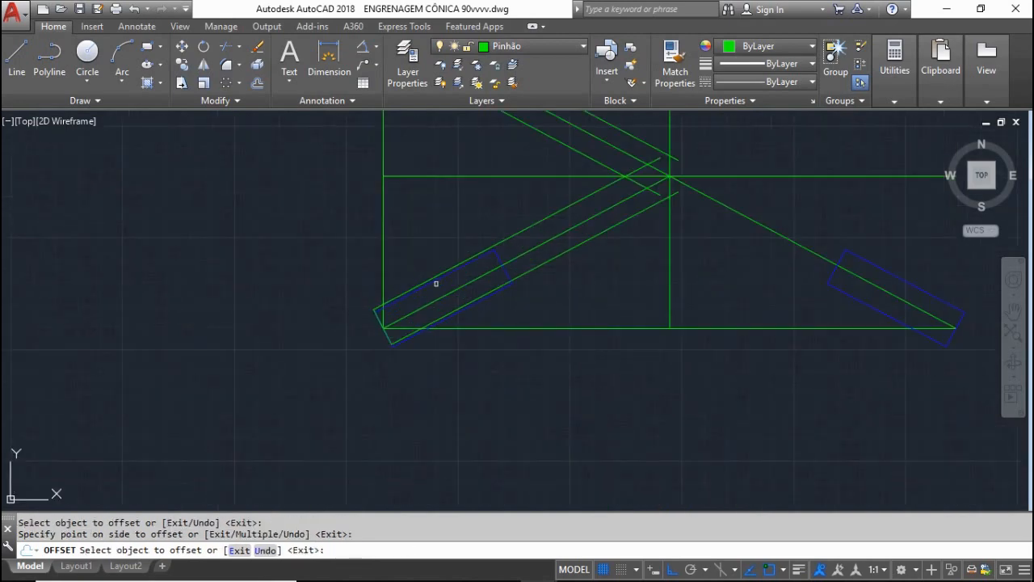
left_click(253, 378)
scroll(489, 340, "down", 5)
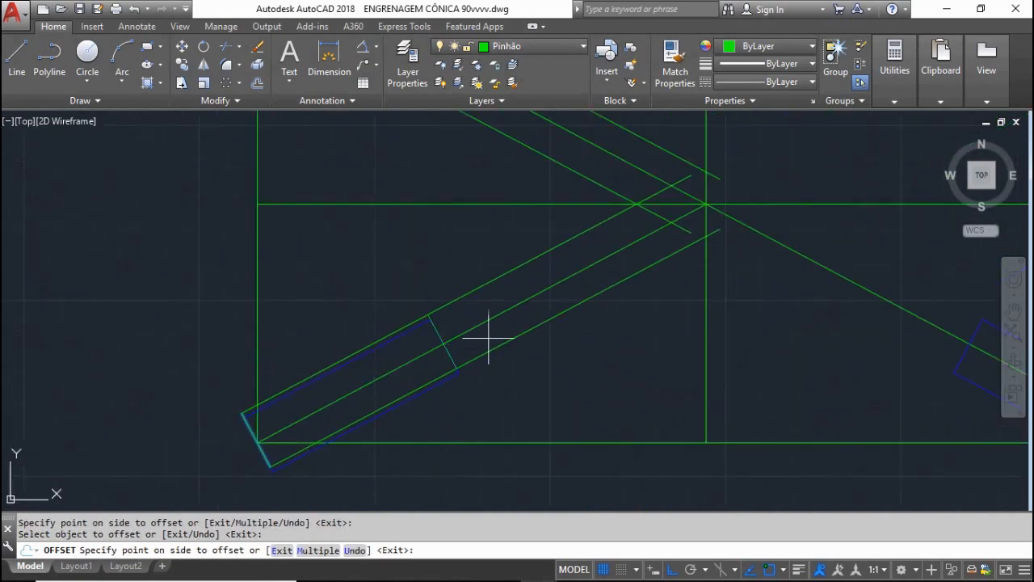
left_click(495, 368)
key("Escape")
Trim the three inclined green lines of the lower-left strip back to its inner closing line, using both 60 offset lines as cutting edges
scroll(504, 369, "down", 3)
scroll(535, 322, "up", 2)
type("tr")
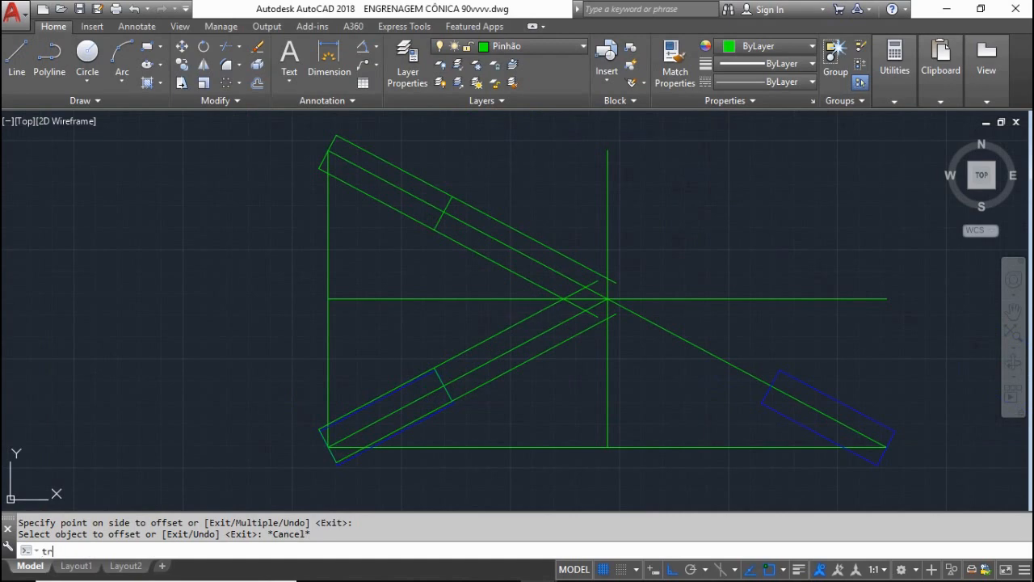
key("Return")
left_click(439, 220)
scroll(441, 354, "up", 4)
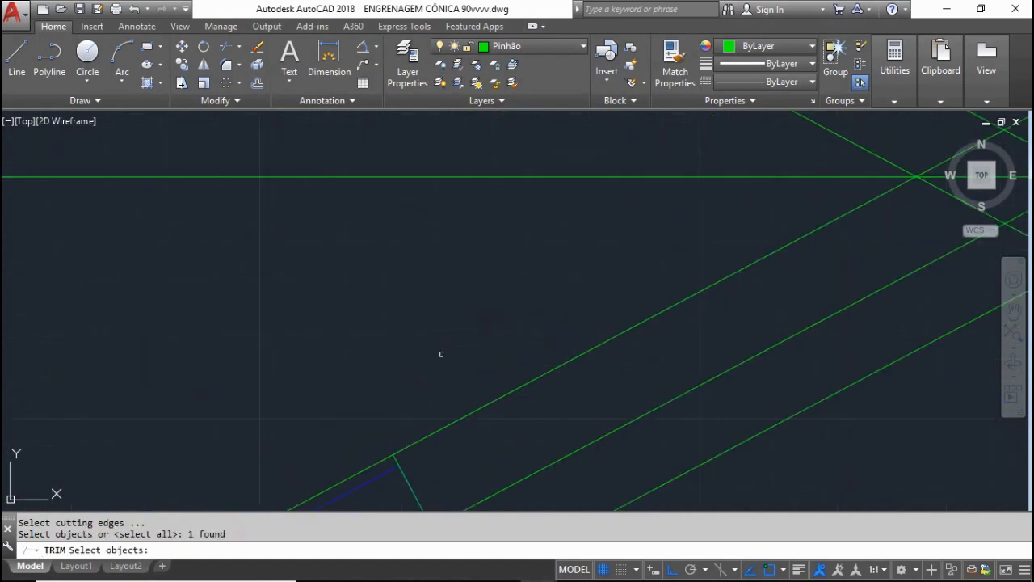
left_click(395, 458)
scroll(407, 403, "down", 3)
key("Return")
left_click(481, 425)
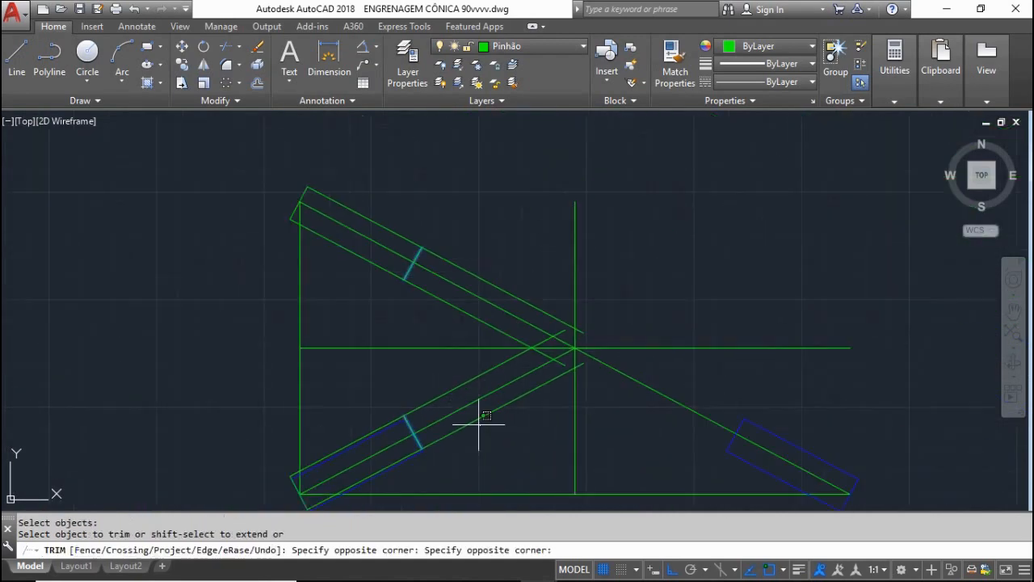
left_click(454, 404)
left_click(457, 412)
left_click(437, 391)
Trim the two outer green lines of the upper-left strip back to its inner closing line, keeping the centre line
left_click(457, 348)
left_click(471, 322)
left_click(470, 304)
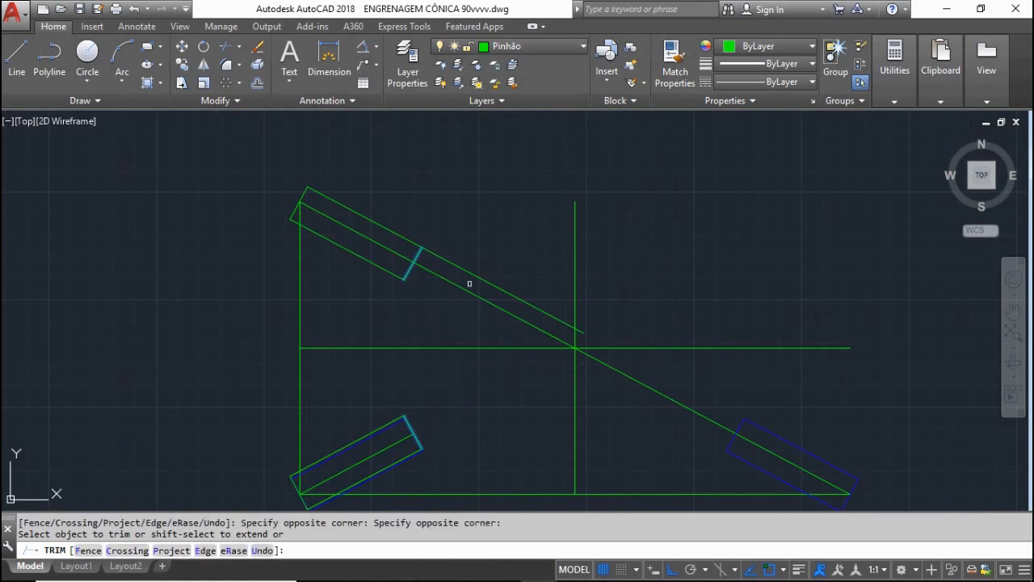
left_click(464, 270)
key("Escape")
Delete the bottom horizontal and left vertical green construction lines
scroll(449, 253, "down", 2)
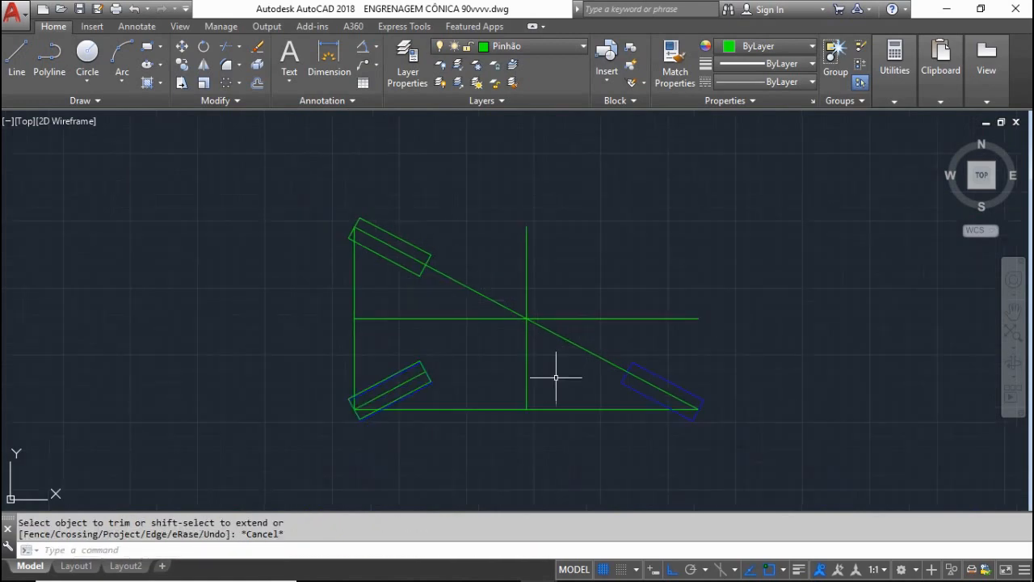
left_click(556, 374)
left_click(563, 417)
key("Delete")
left_click(364, 289)
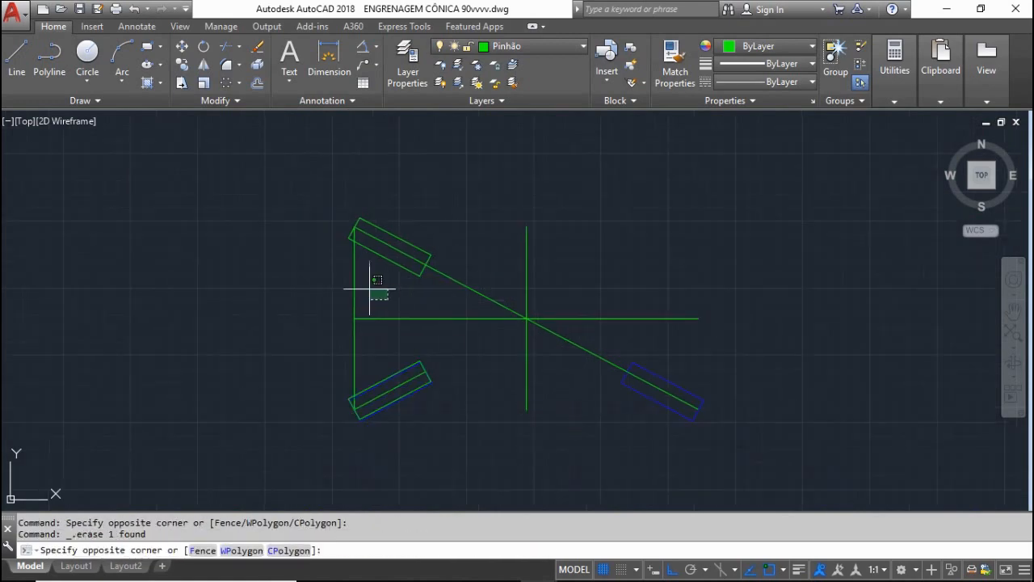
left_click(347, 282)
key("Delete")
Extend the lower-left strip's centre line up to the central intersection
scroll(438, 306, "up", 2)
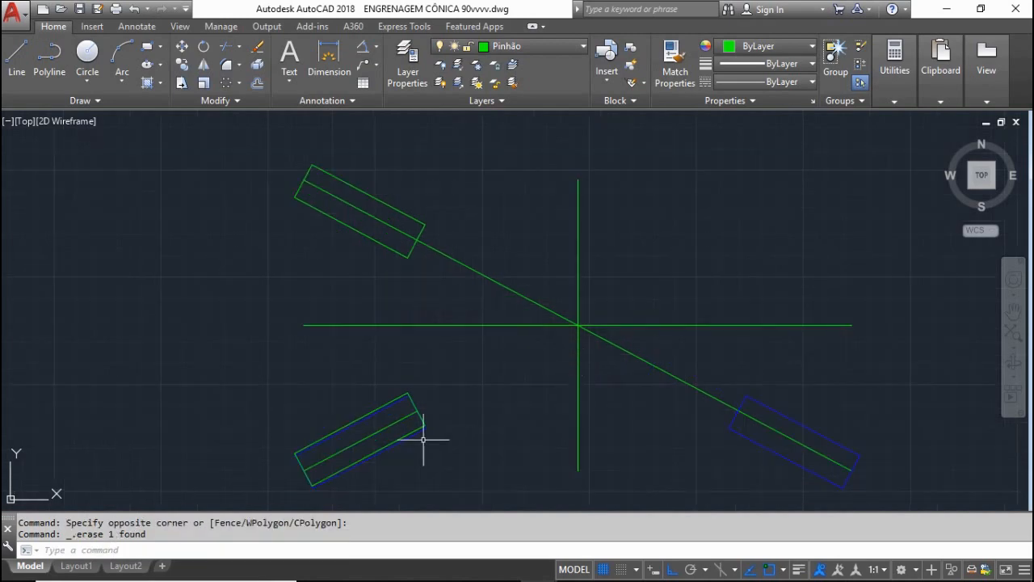
type("ex")
key("Return")
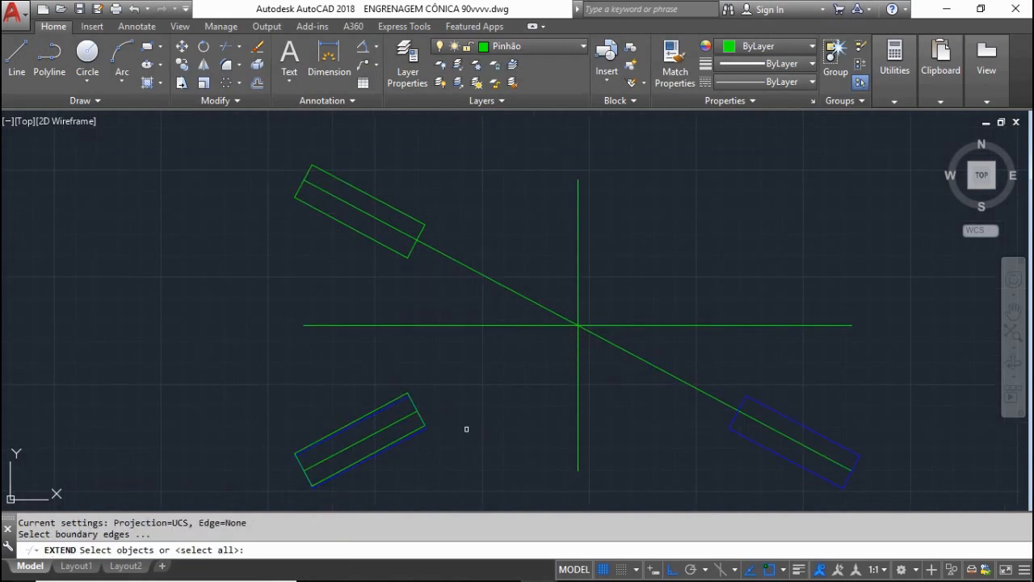
key("Return")
left_click(414, 417)
key("Escape")
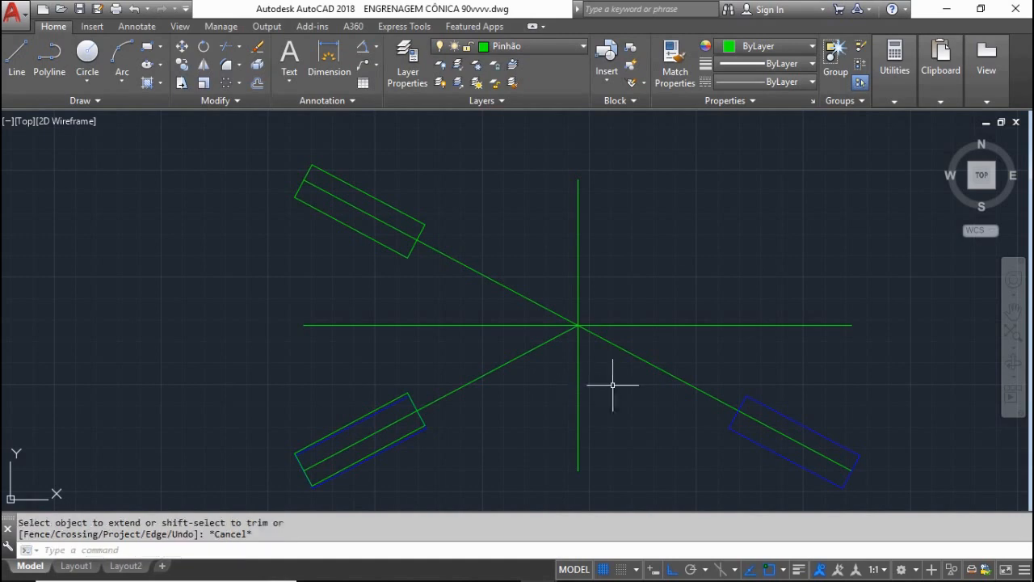
Assign the horizontal, vertical and inclined lines crossing at the centre to the yellow Contorno de Centro layer
left_click(610, 383)
left_click(529, 309)
left_click(533, 46)
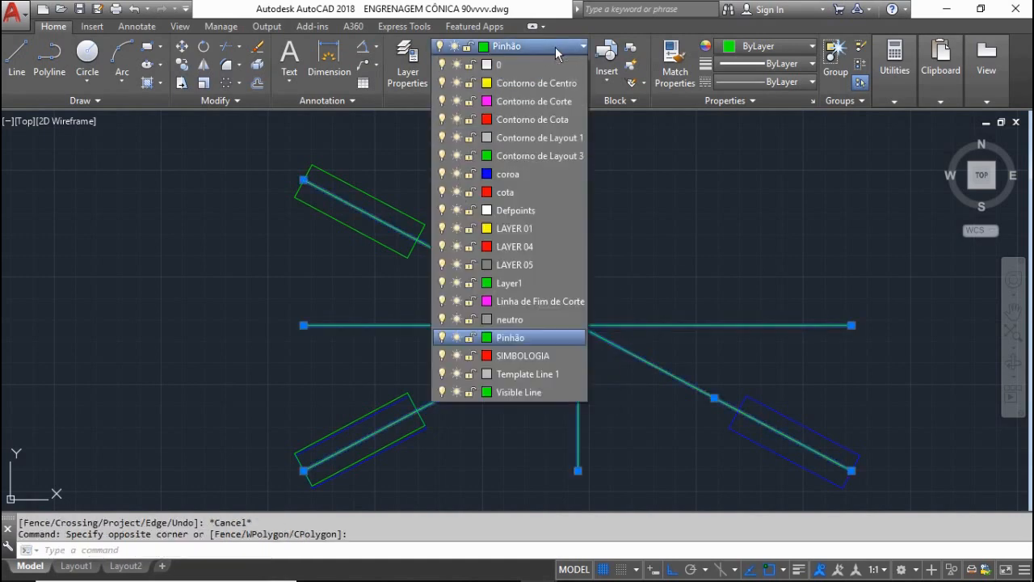
left_click(533, 66)
key("Escape")
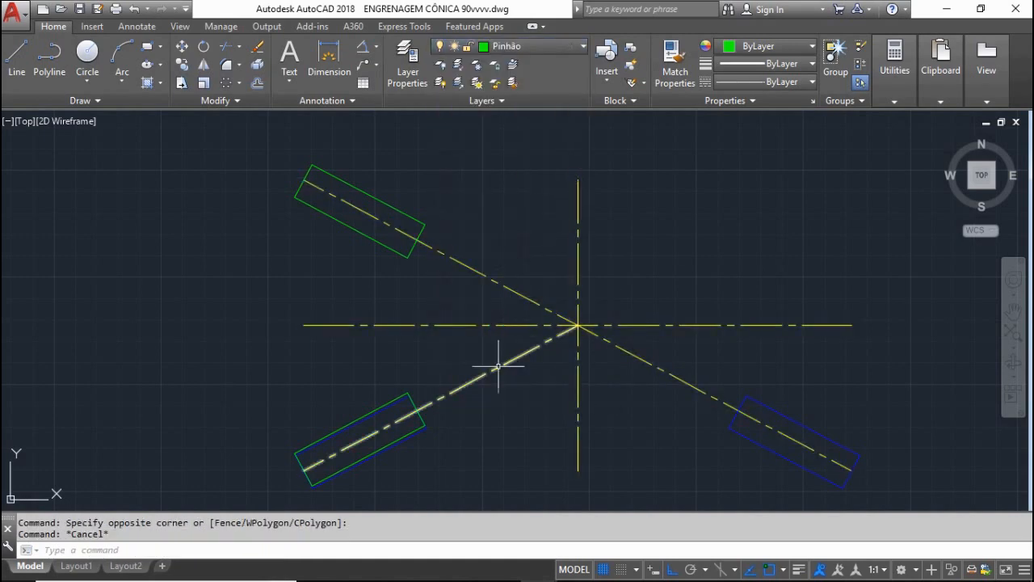
scroll(478, 338, "down", 2)
scroll(521, 415, "up", 2)
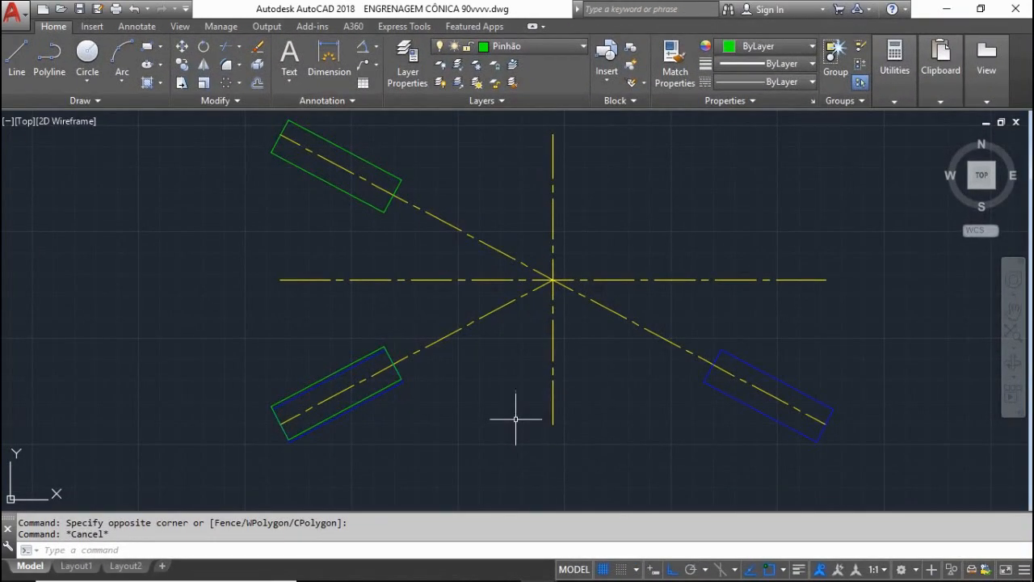
scroll(523, 415, "down", 2)
scroll(524, 356, "up", 2)
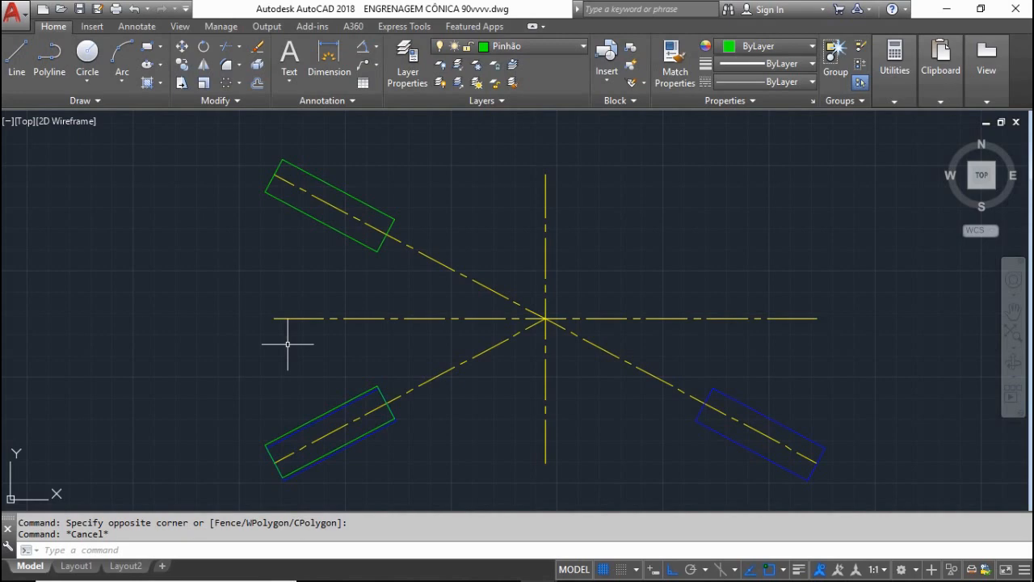
Draw a horizontal line between the upper inner corners of the right and lower-left blue profiles
key("Escape")
type("1")
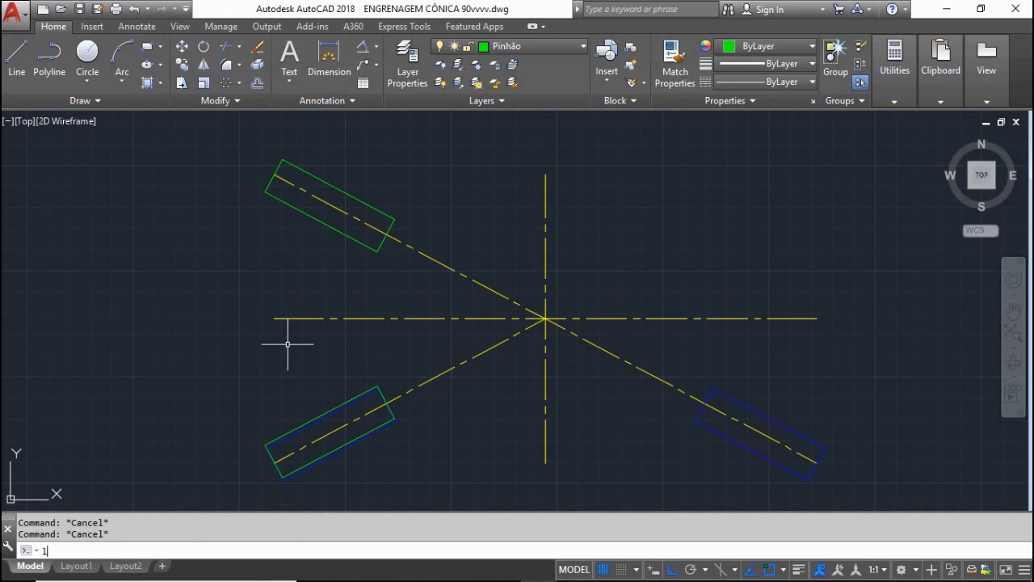
key("Return")
left_click(714, 388)
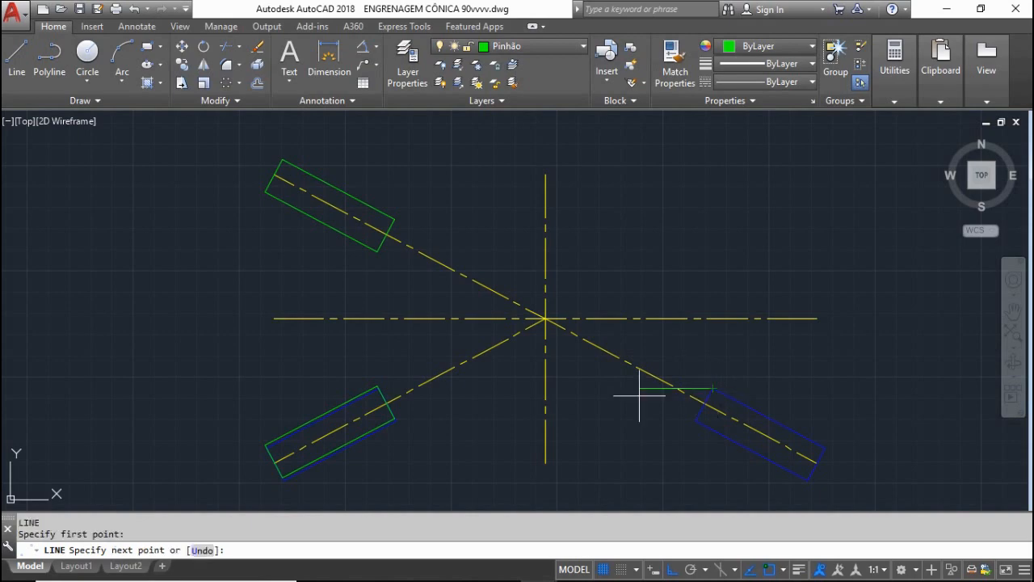
scroll(425, 412, "up", 4)
left_click(305, 354)
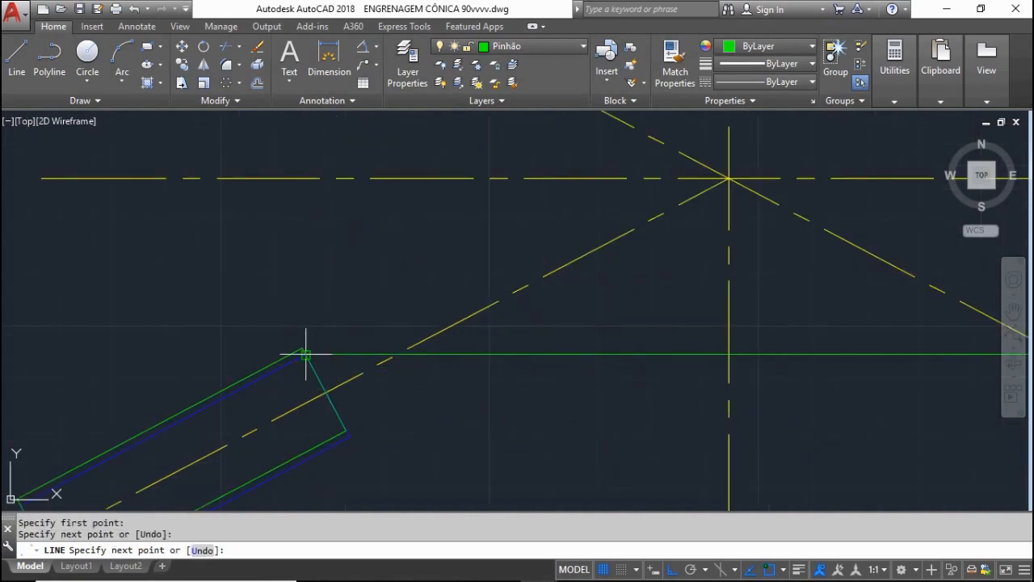
key("Escape")
Offset the horizontal green line joining the two blue profiles 75 downward
scroll(391, 301, "down", 5)
scroll(392, 300, "up", 2)
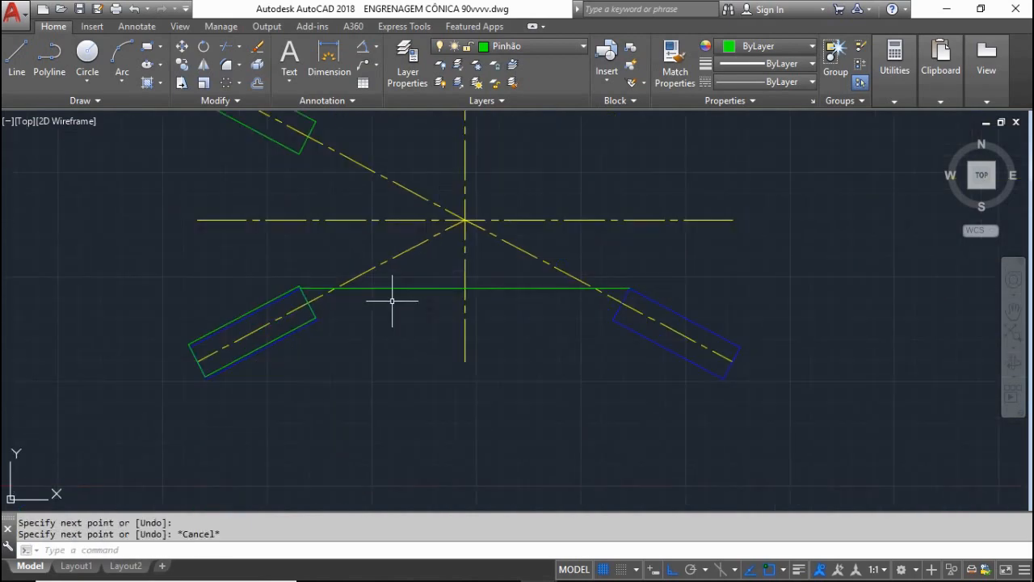
type("o")
key("Return")
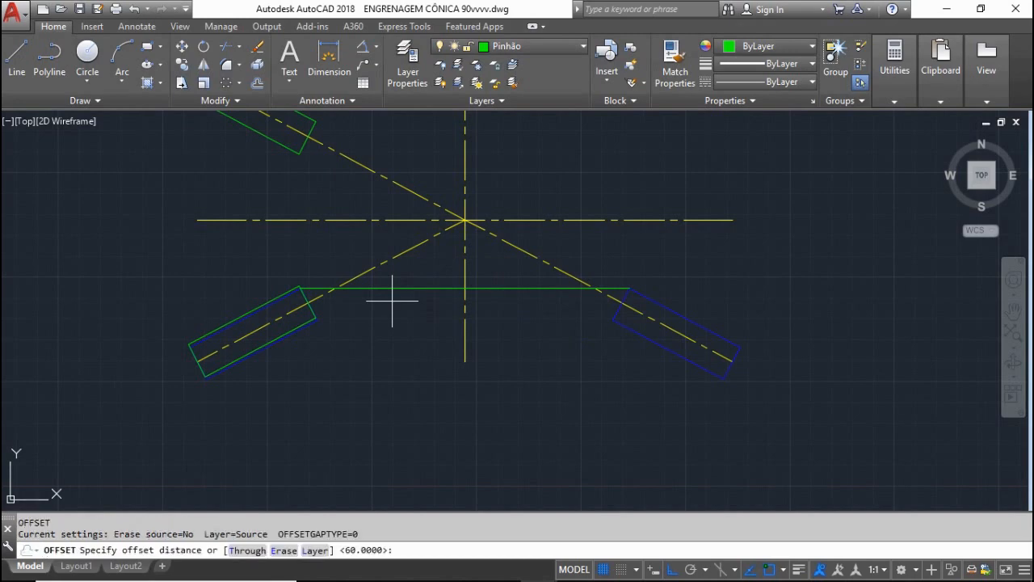
type("75")
key("Return")
left_click(386, 289)
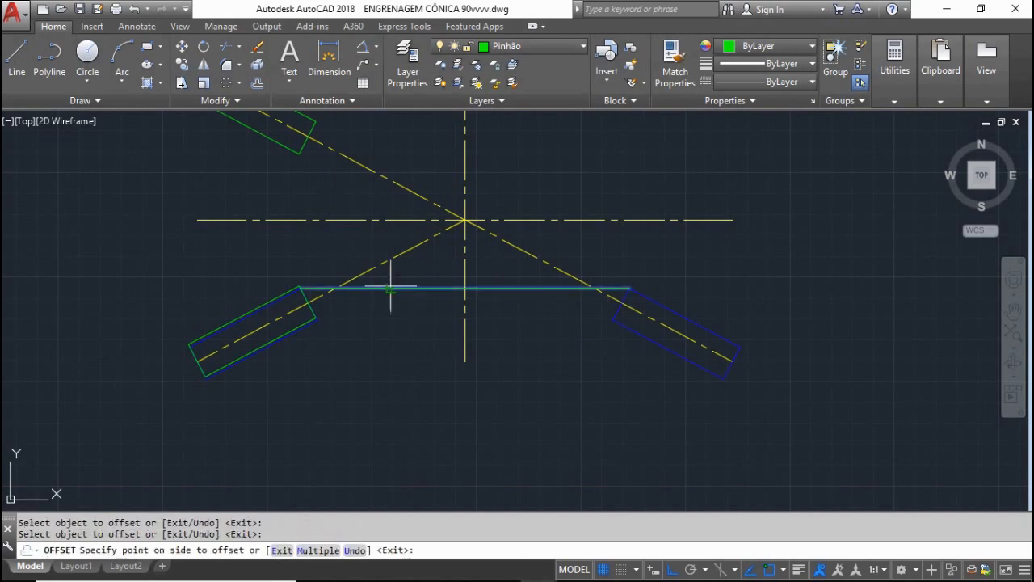
left_click(381, 330)
key("Escape")
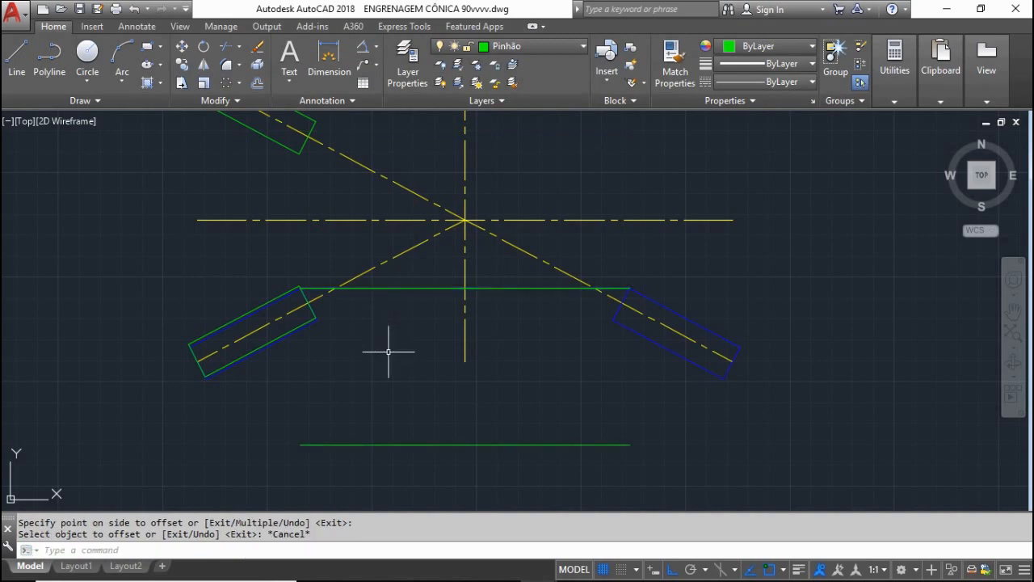
type("5")
key("Return")
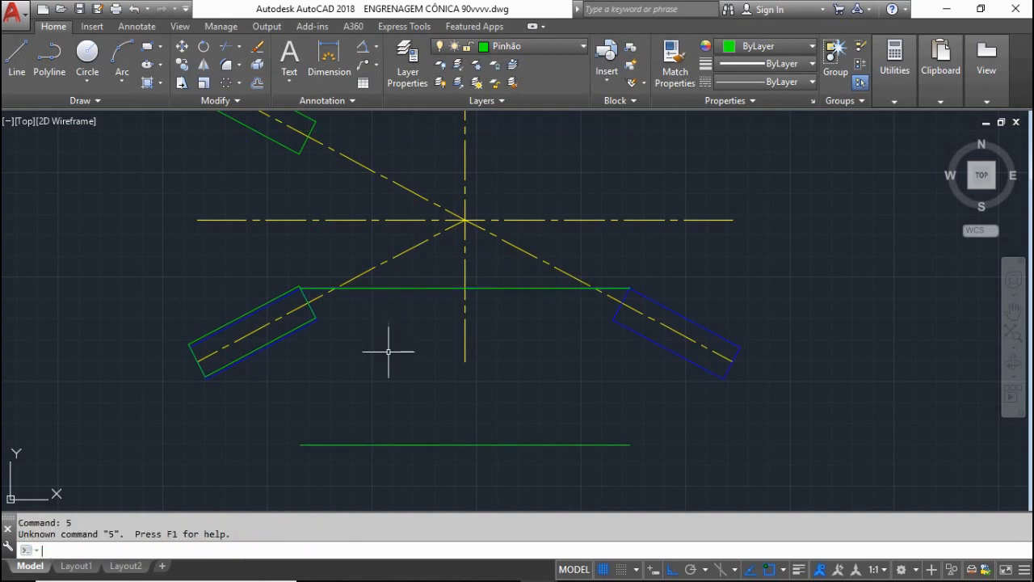
key("Escape")
key("Escape")
type("p")
key("BackSpace")
Offset the lowest horizontal green line 15 upward
type("o")
key("Return")
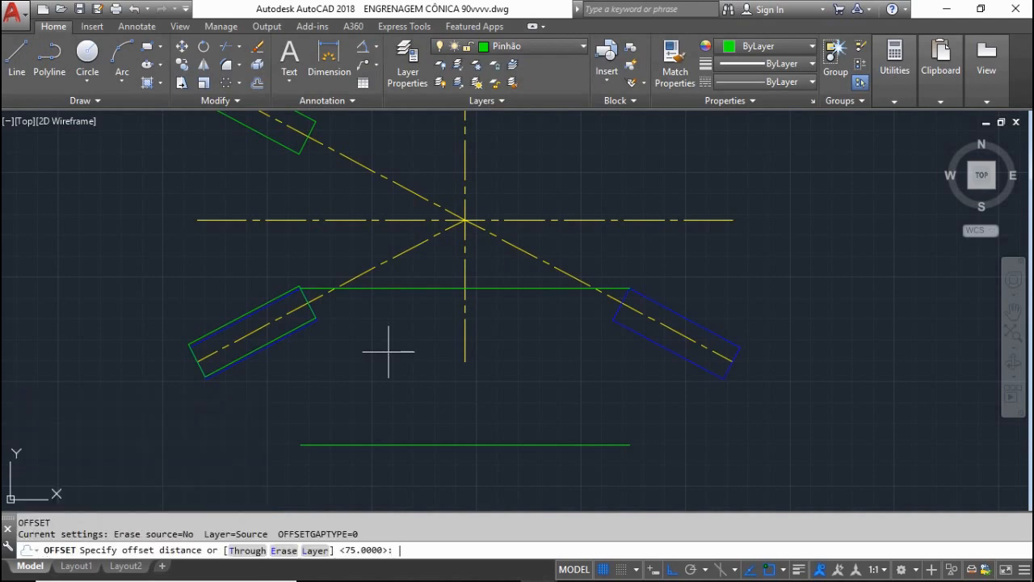
type("15")
key("Return")
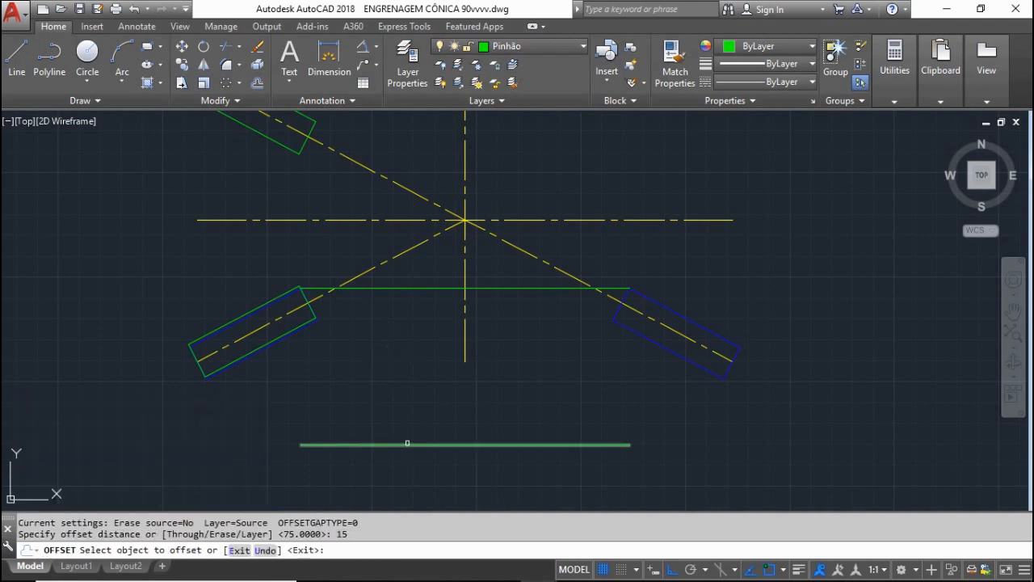
left_click(407, 444)
left_click(405, 408)
key("Escape")
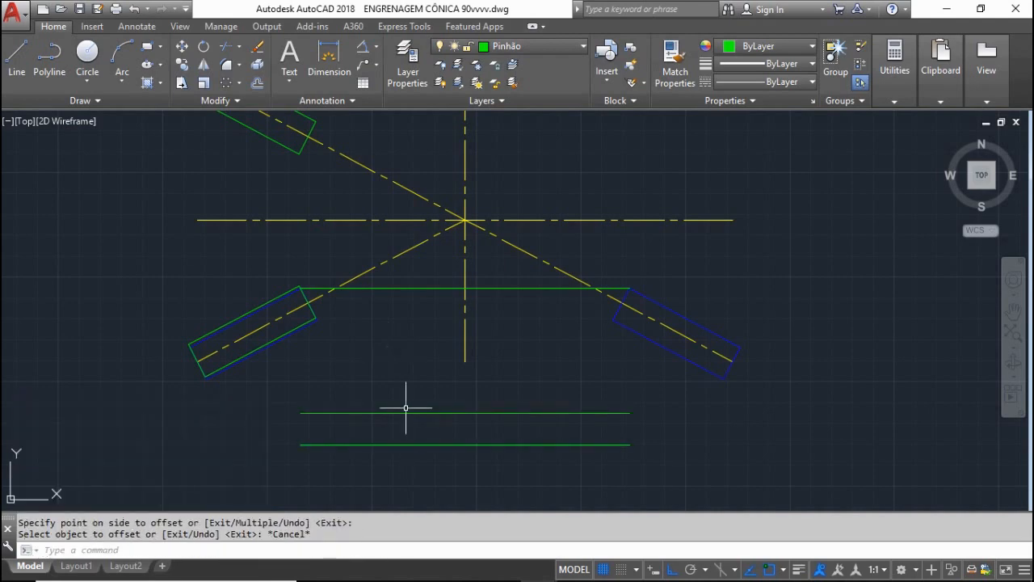
Offset the lowest horizontal green line 50 upward
type("o")
key("Return")
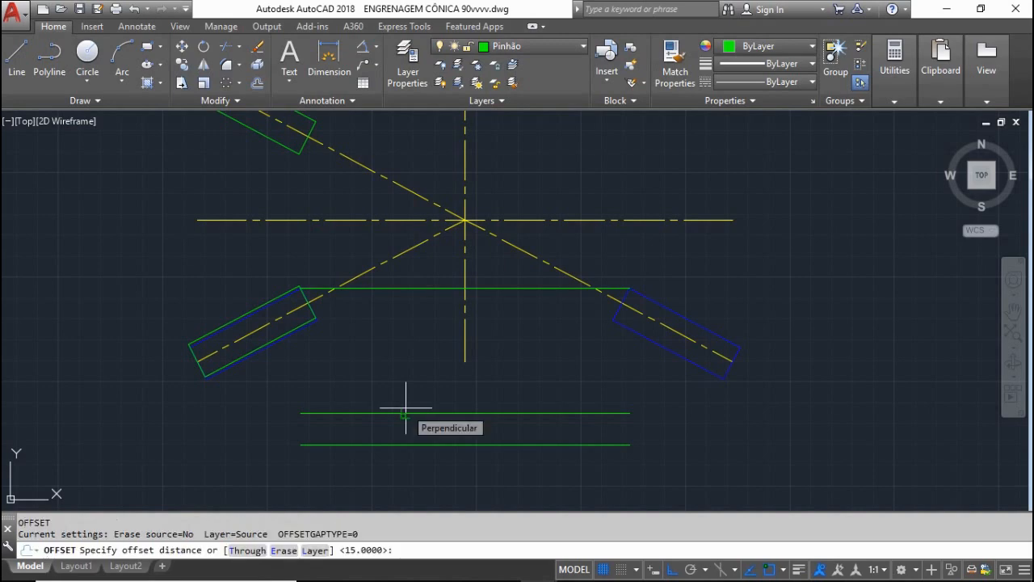
type("50")
key("Return")
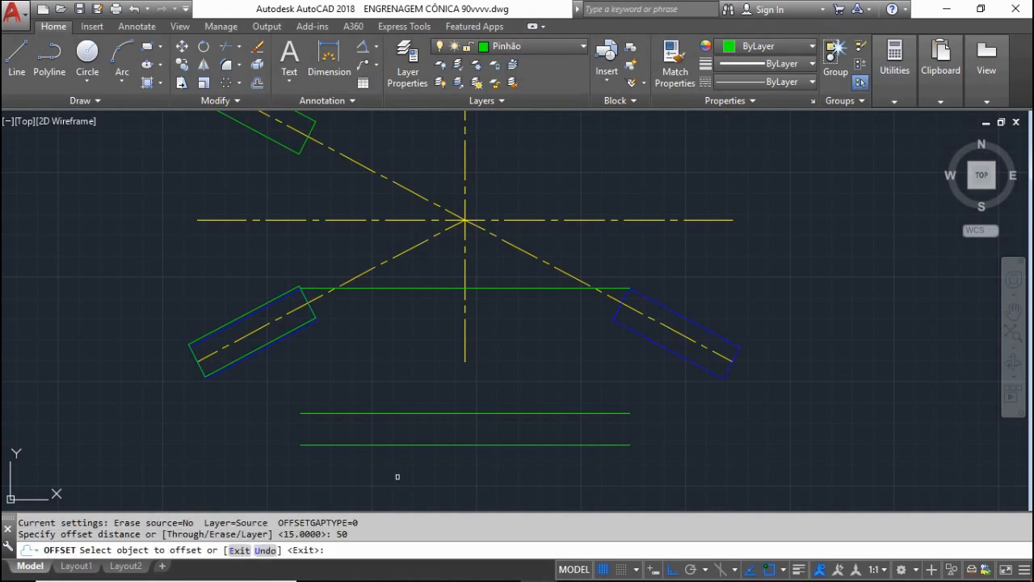
left_click(399, 443)
left_click(399, 394)
key("Escape")
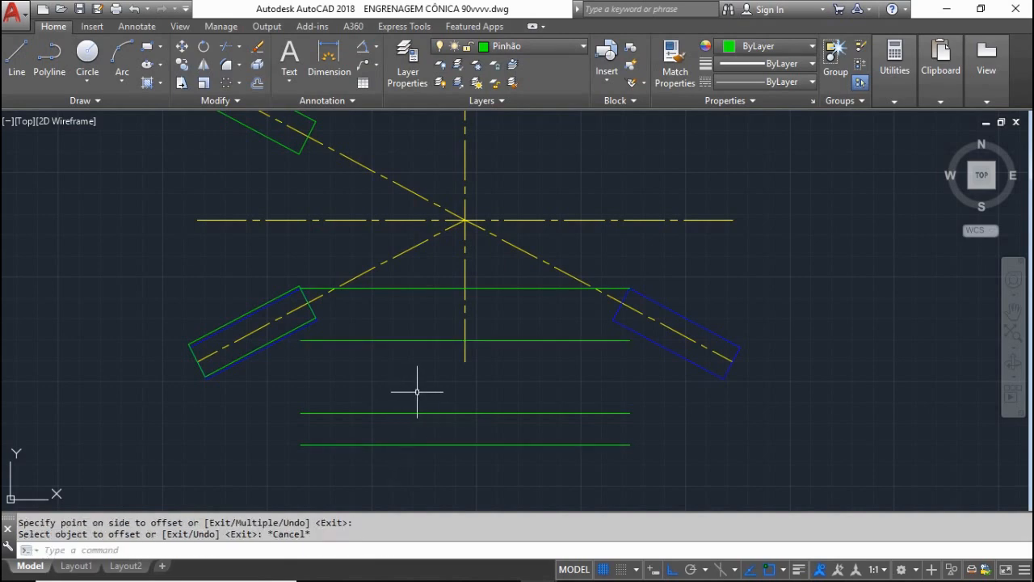
Draw a vertical line along the central axis from the 50 offset line down to the lowest horizontal line
type("l")
key("Return")
left_click(465, 340)
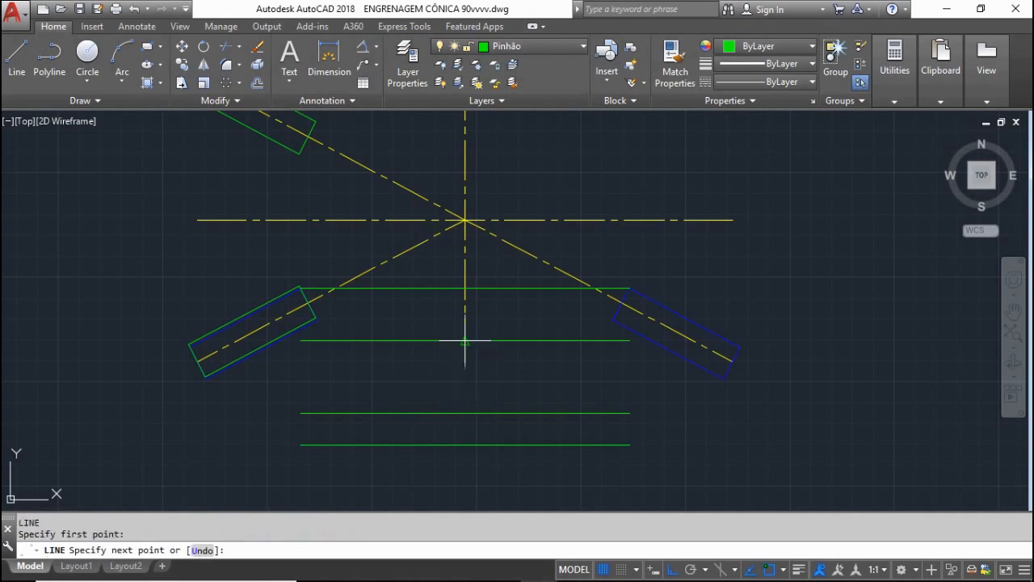
left_click(465, 443)
key("Escape")
Offset the short vertical green axis line by 35 to both sides
type("o")
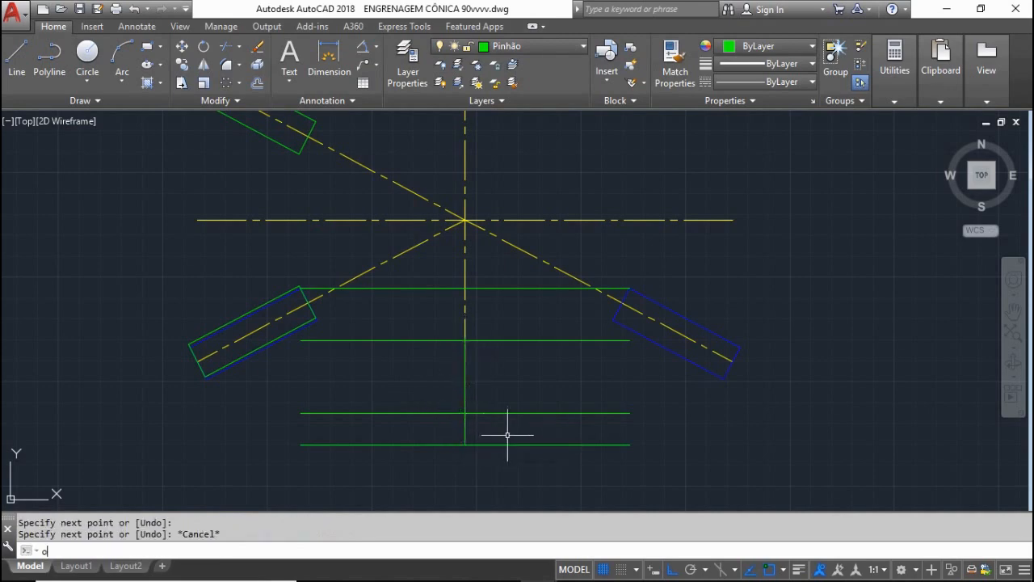
key("Return")
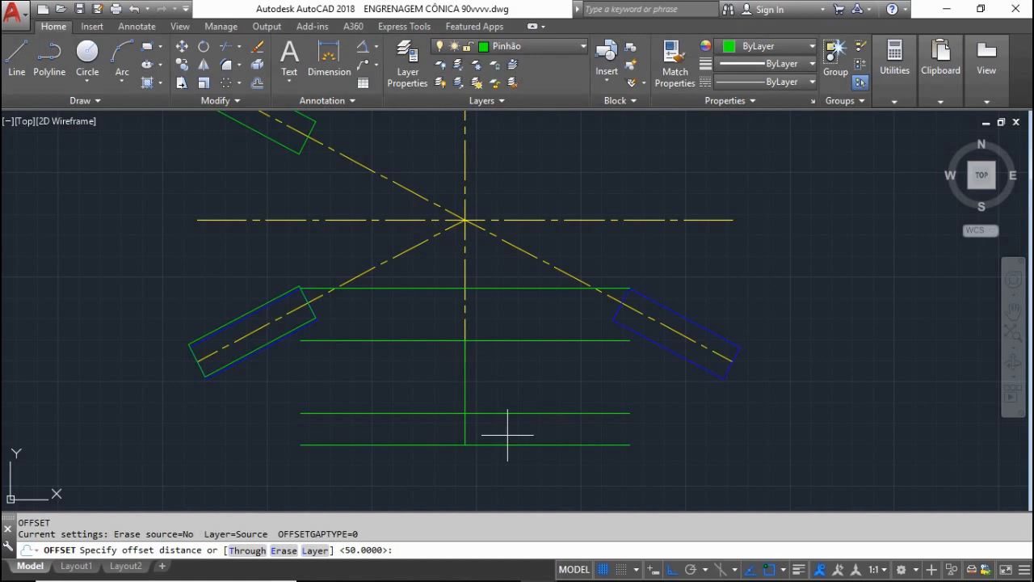
type("35")
key("Return")
left_click(469, 380)
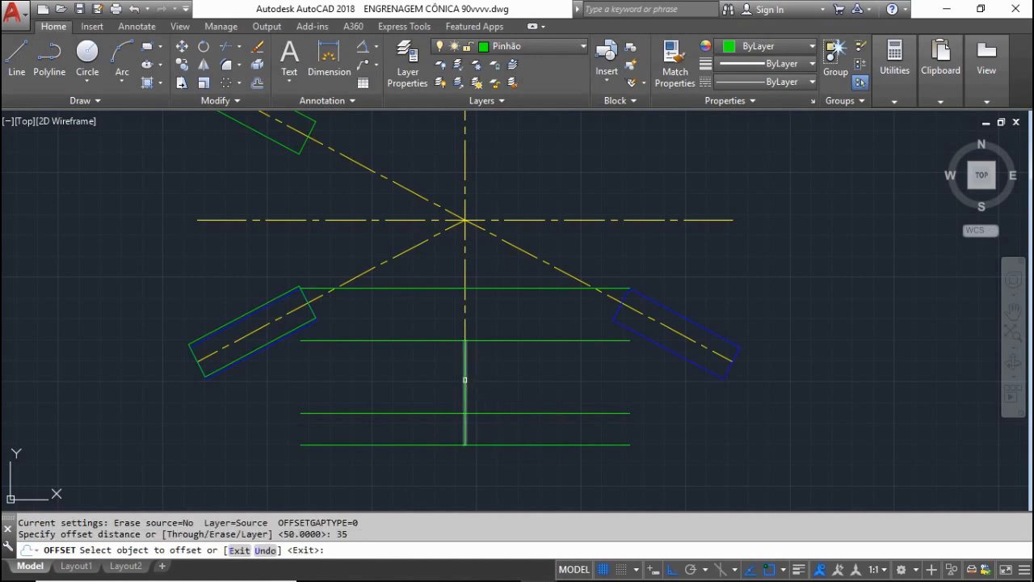
left_click(445, 381)
left_click(462, 378)
left_click(511, 370)
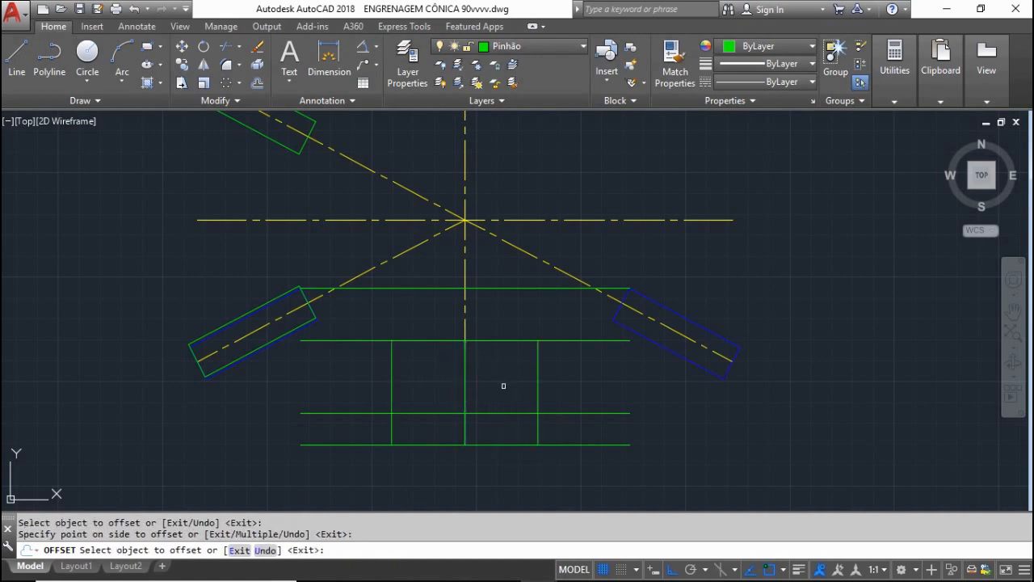
key("Escape")
Join the 15 offset line to the left blue tooth's outer edge with a radius 0 fillet
type("f")
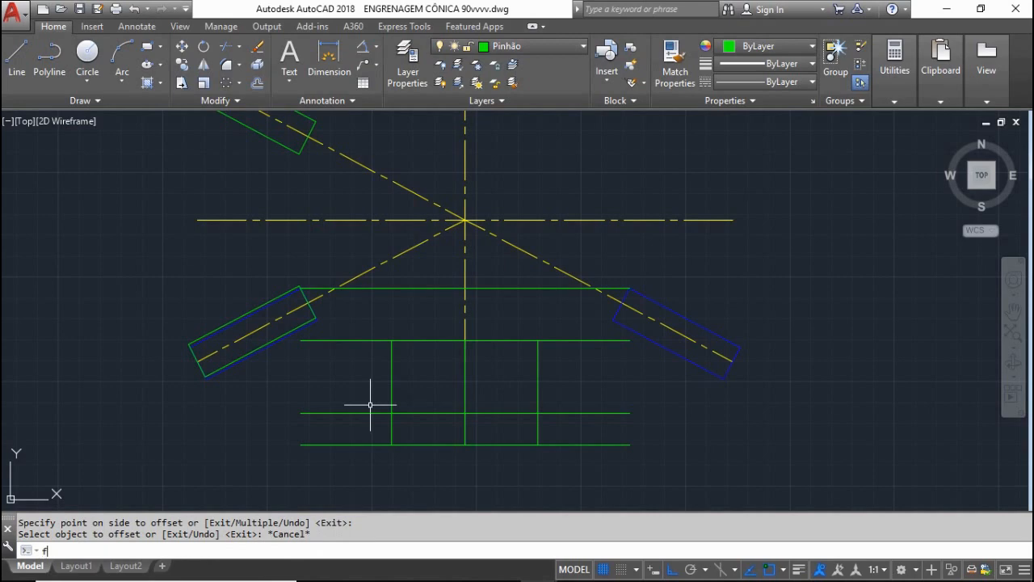
key("Return")
type("r")
key("Return")
type("0")
key("Return")
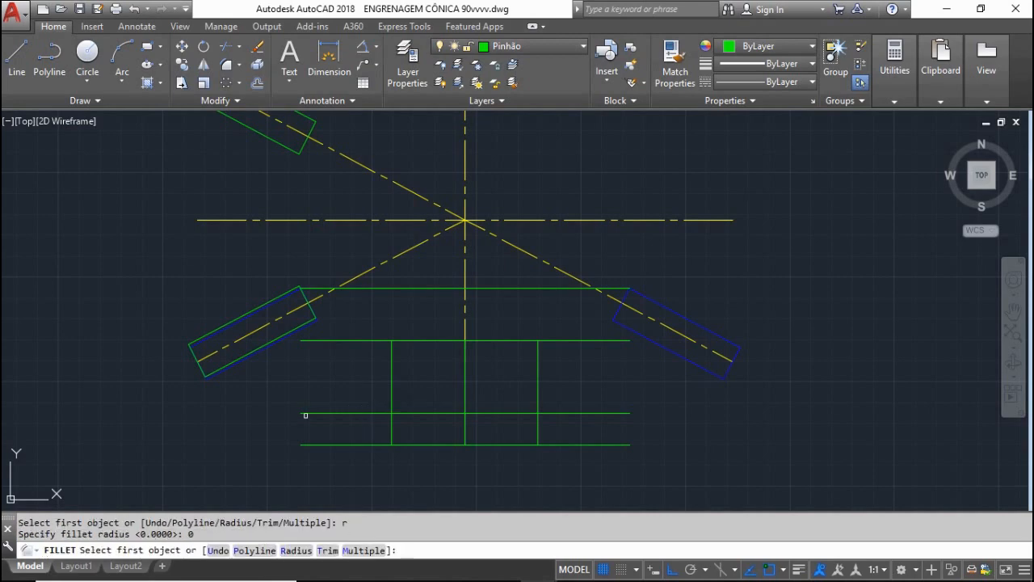
left_click(306, 413)
scroll(208, 375, "up", 8)
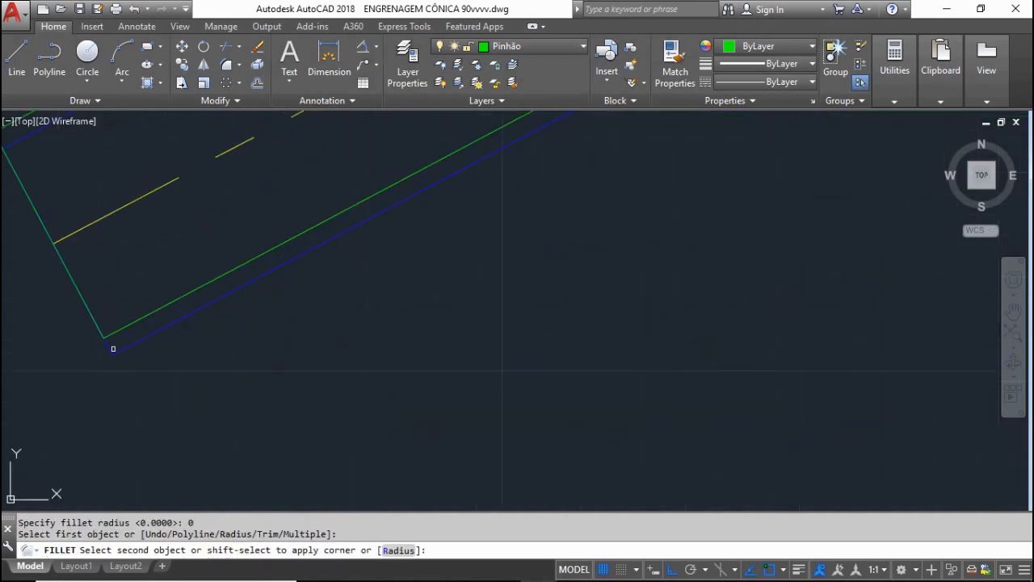
left_click(105, 348)
scroll(105, 351, "down", 8)
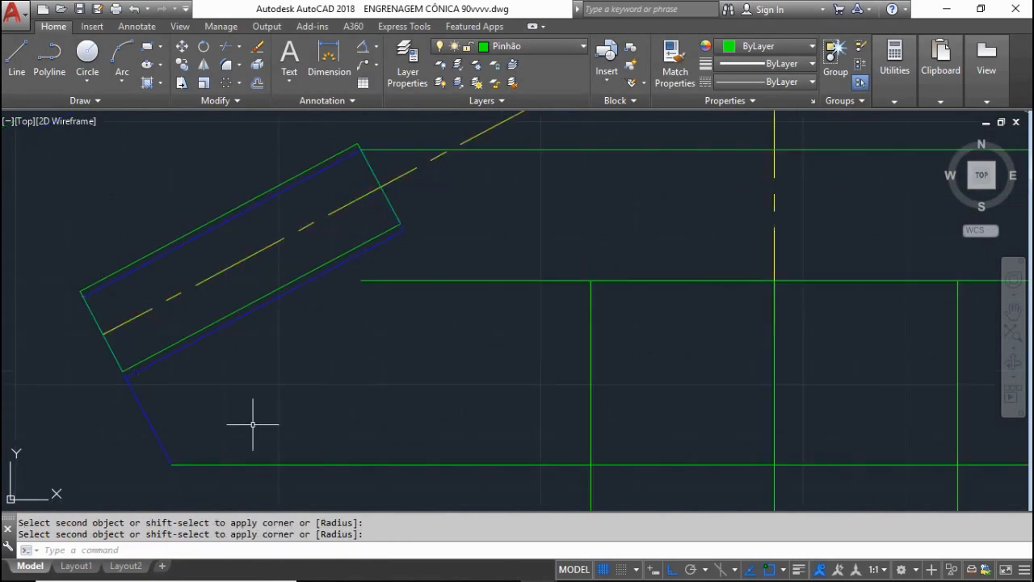
Join the same 15 offset line to the right blue tooth's outer edge with a radius 0 fillet
key("Return")
scroll(72, 351, "down", 3)
left_click(494, 427)
scroll(508, 420, "up", 9)
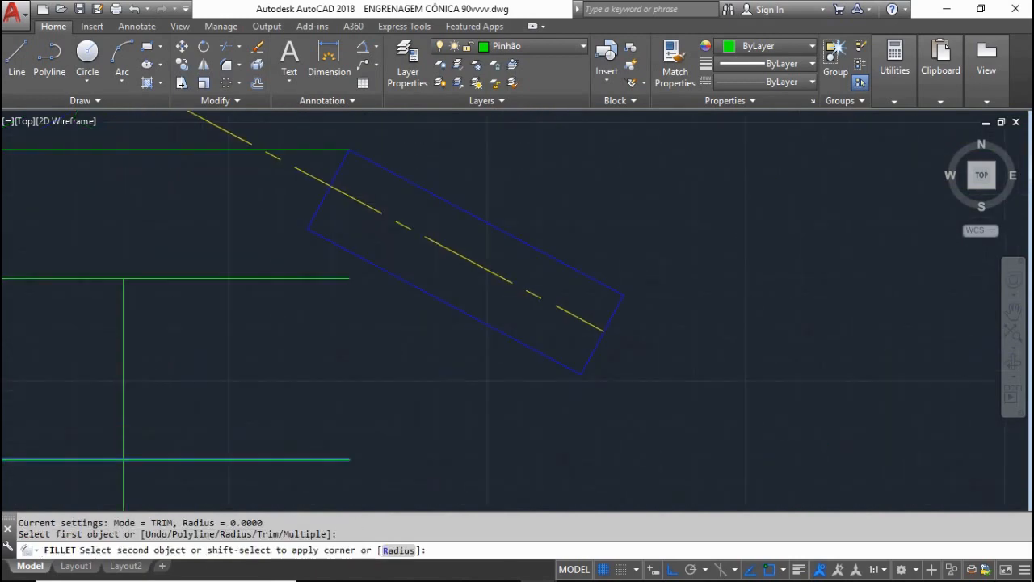
scroll(577, 340, "down", 9)
key("Escape")
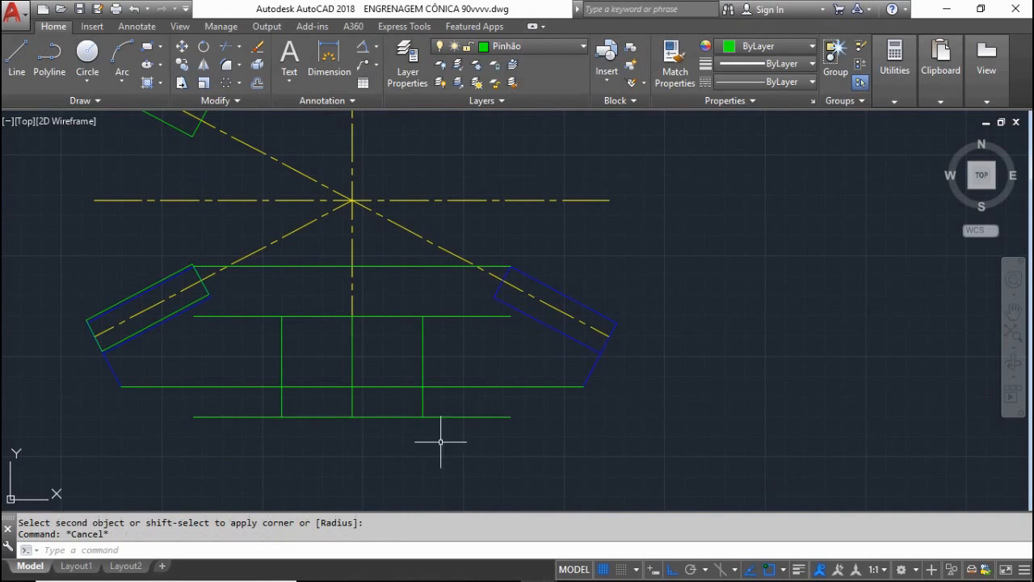
Offset the short green axis line by 130/2 to both sides
type("o")
key("Return")
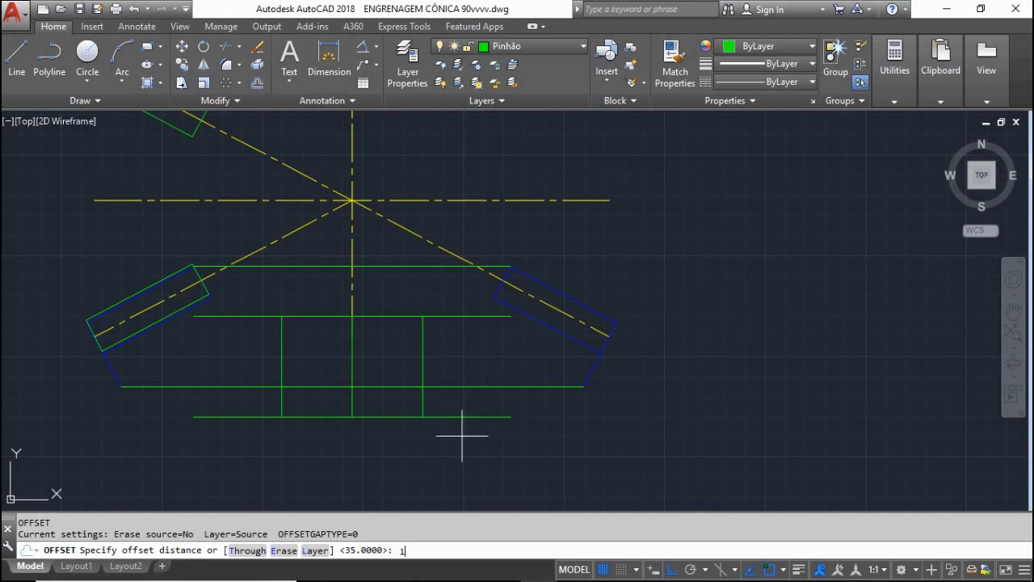
key("Return")
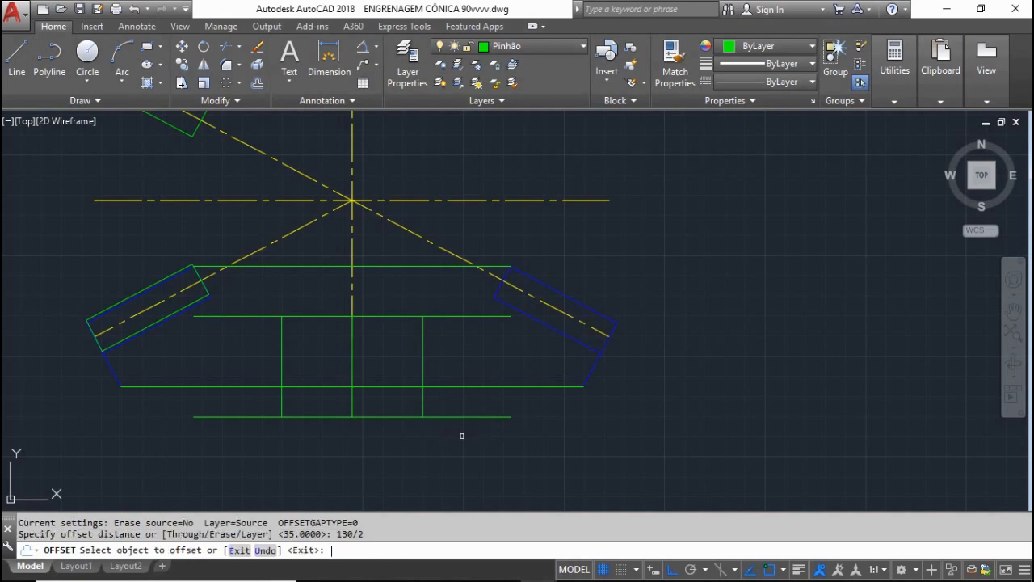
left_click(352, 401)
left_click(346, 403)
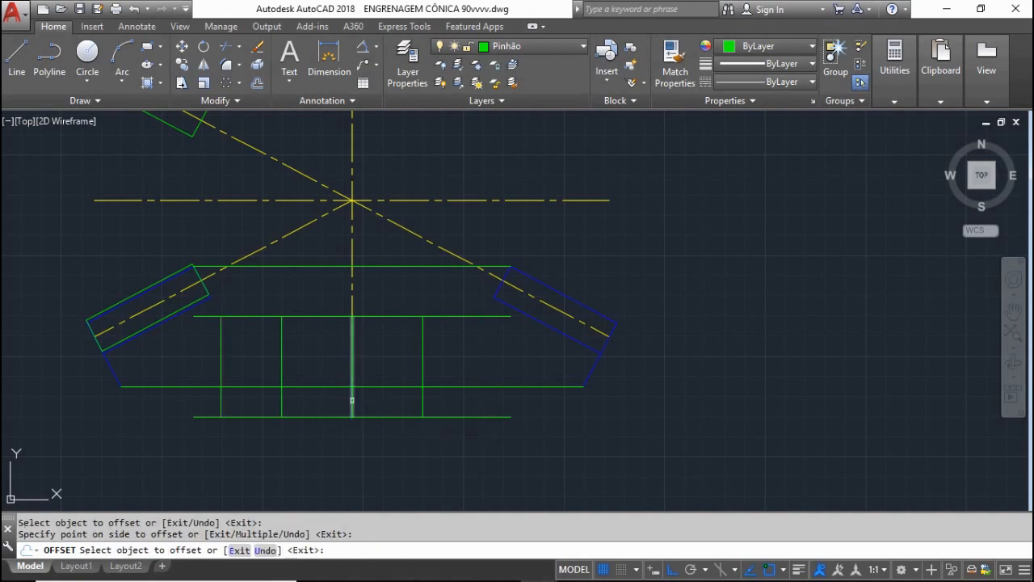
left_click(352, 399)
left_click(443, 442)
key("Escape")
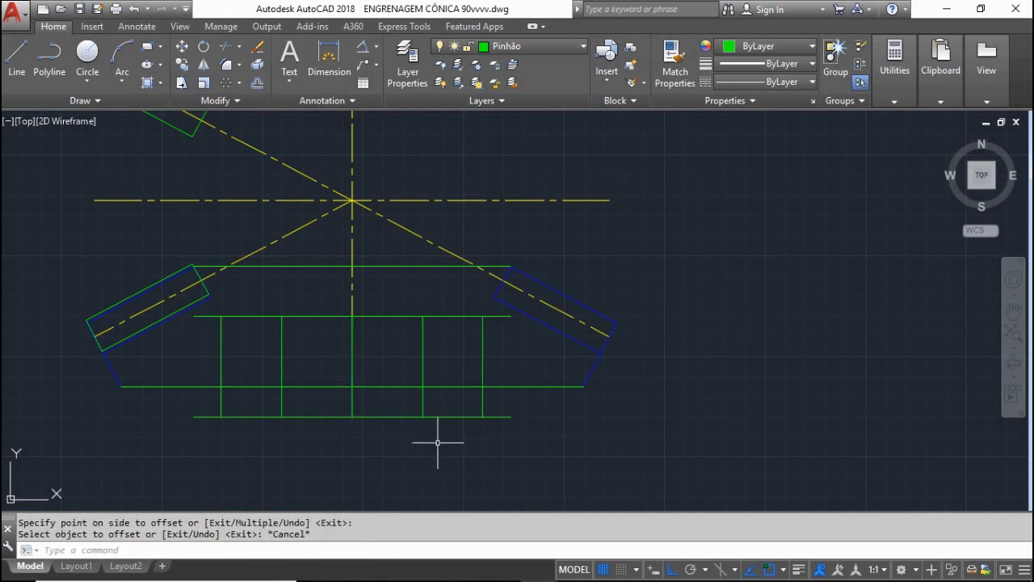
Join the 50 offset line to the left blue tooth's inner edge with a radius 0 fillet
type("f")
key("Return")
type("r")
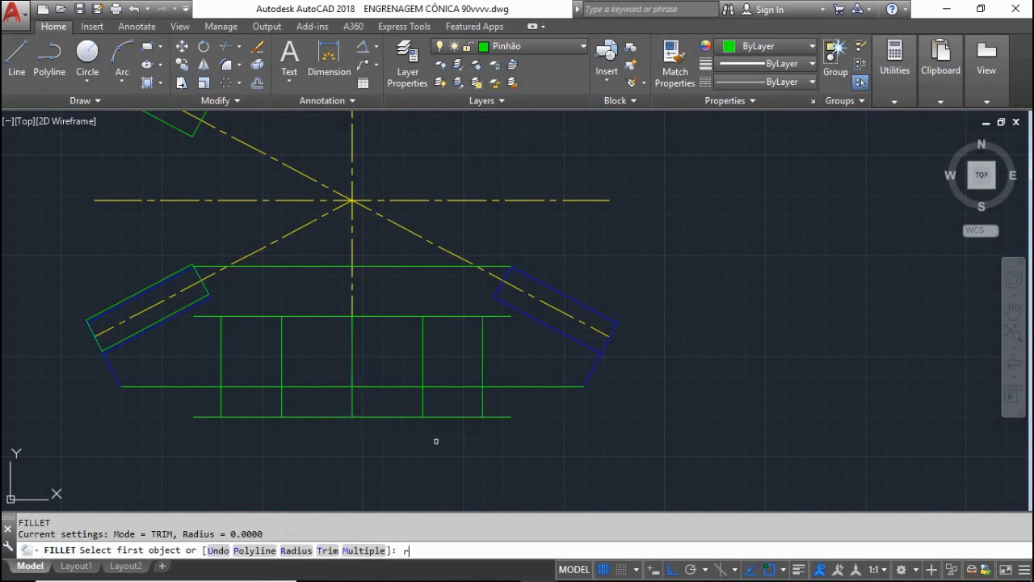
key("Return")
type("0")
key("Return")
scroll(210, 290, "up", 5)
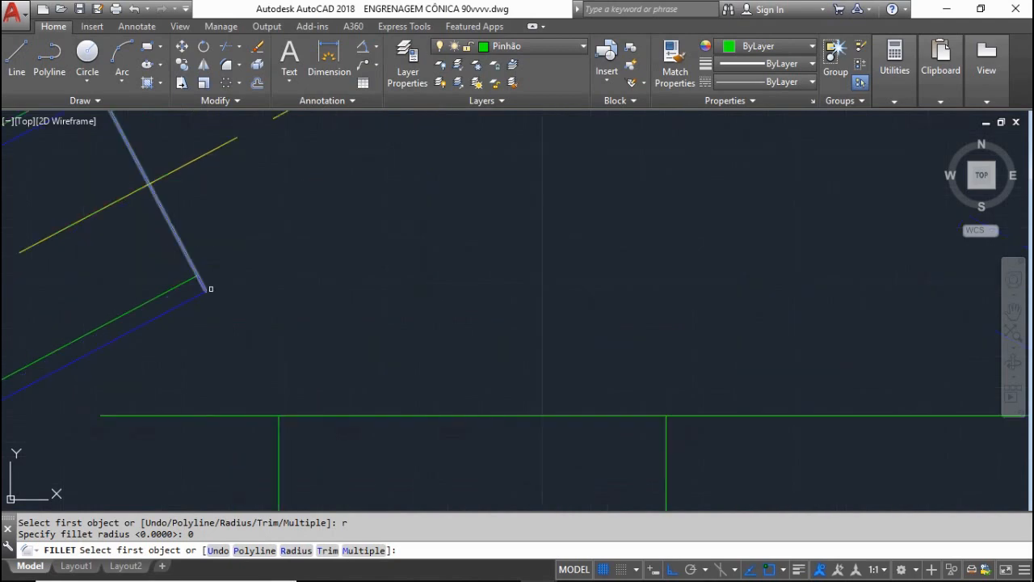
left_click(210, 289)
scroll(209, 288, "down", 4)
left_click(343, 370)
scroll(325, 400, "down", 2)
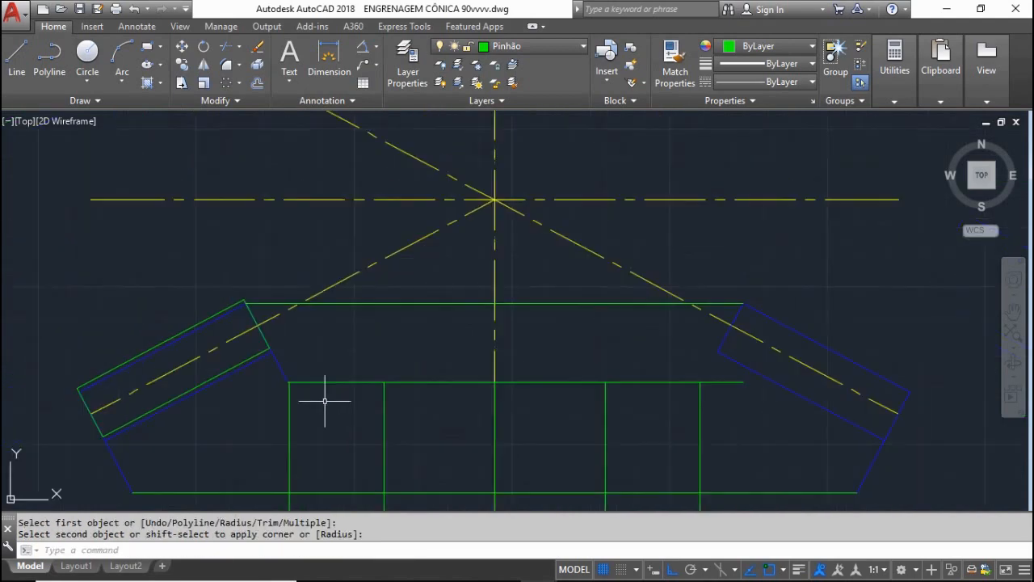
Join the 50 offset line to the right blue tooth's inner edge with a radius 0 fillet
key("Return")
scroll(743, 349, "up", 2)
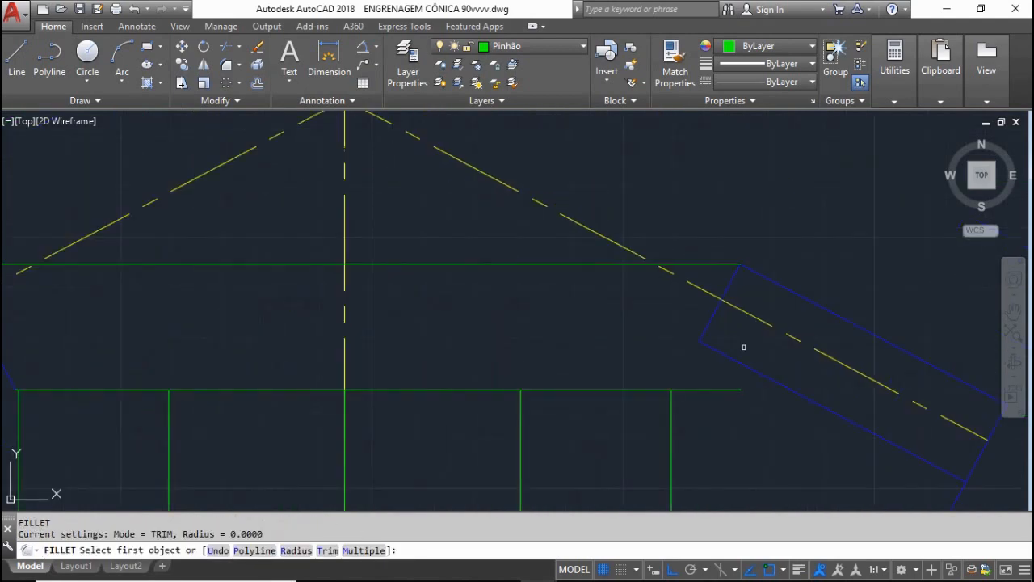
left_click(708, 325)
left_click(655, 391)
scroll(638, 368, "down", 4)
scroll(634, 375, "up", 2)
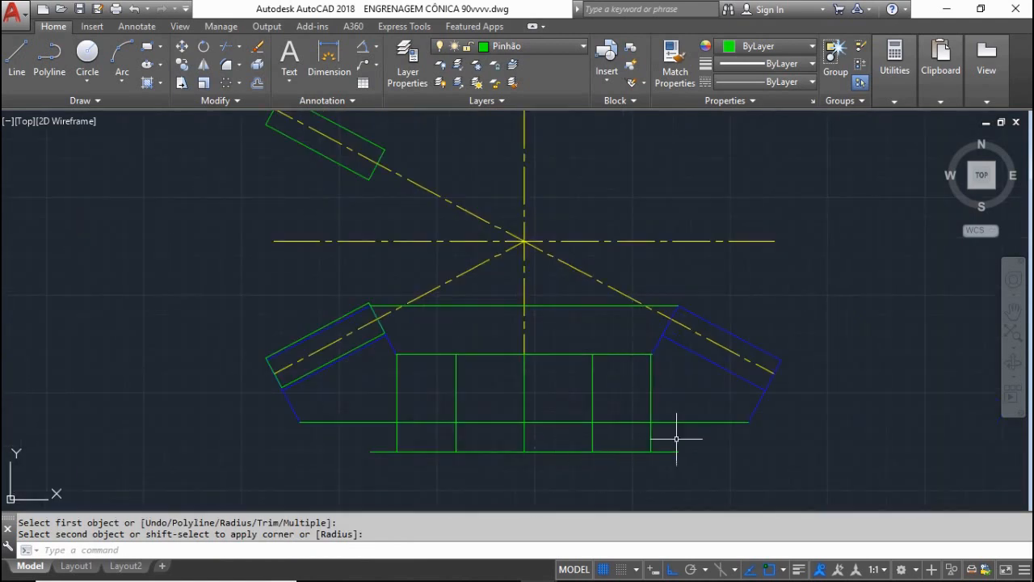
Trim the overhanging base line, the outer verticals above the 15 offset line and that line's middle portion to form the stepped hub
type("tr")
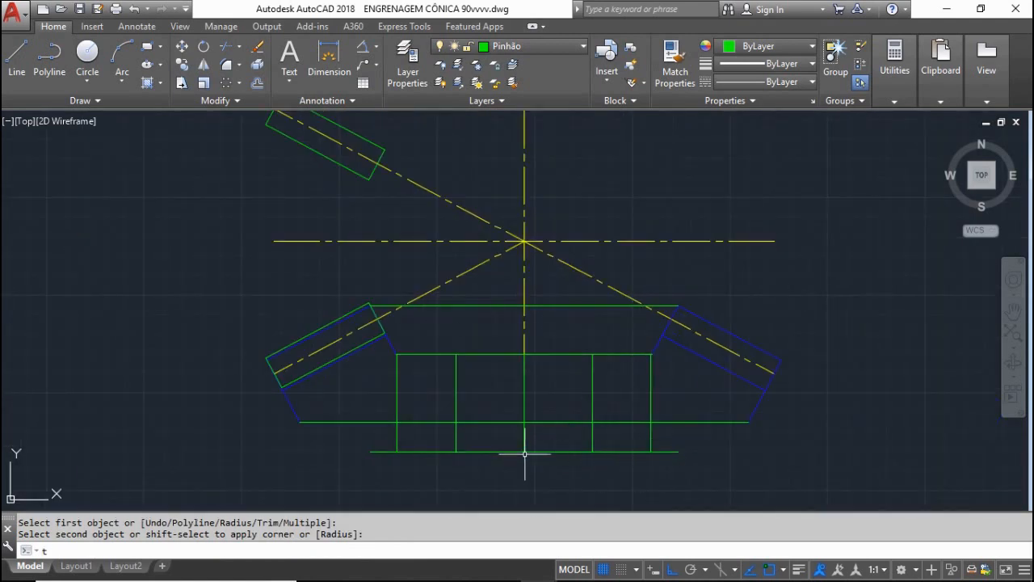
key("Return")
key("Return")
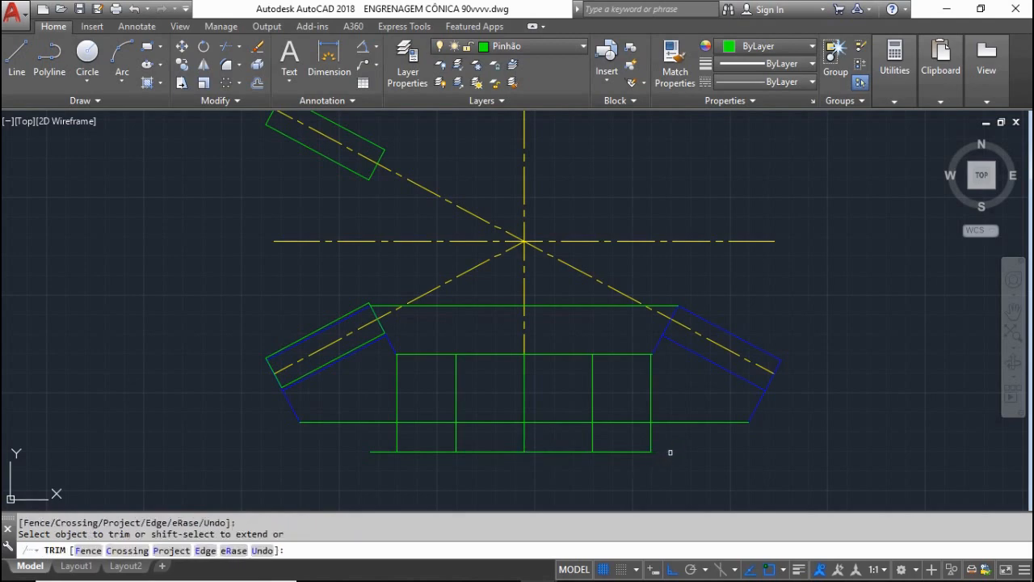
left_click(413, 400)
left_click(388, 377)
left_click(489, 422)
left_click(552, 425)
left_click(551, 422)
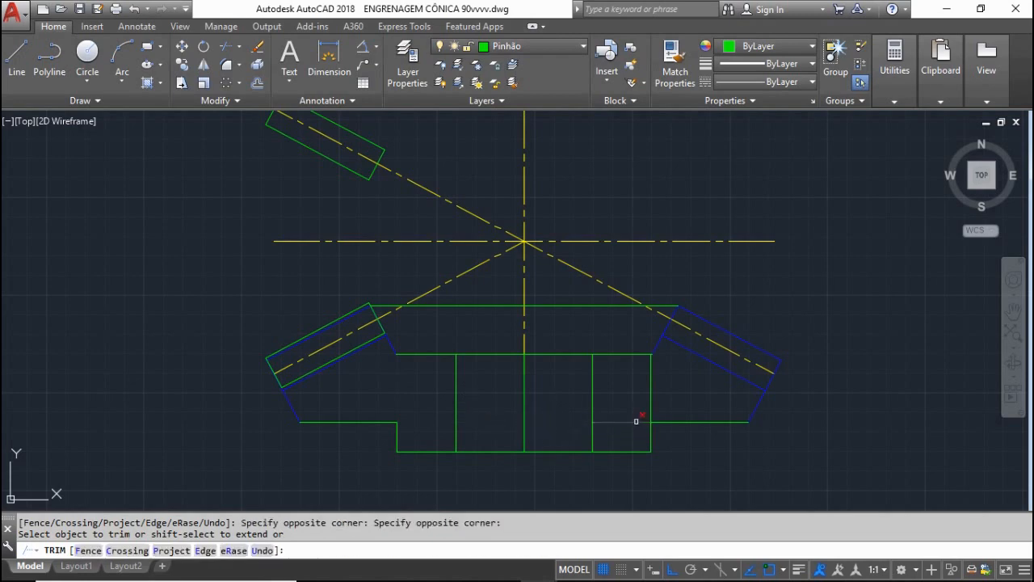
left_click(635, 423)
left_click(659, 387)
left_click(645, 385)
key("Escape")
Match the larger gear's green web, hub and bore lines to the properties of its blue tooth outline
type("m")
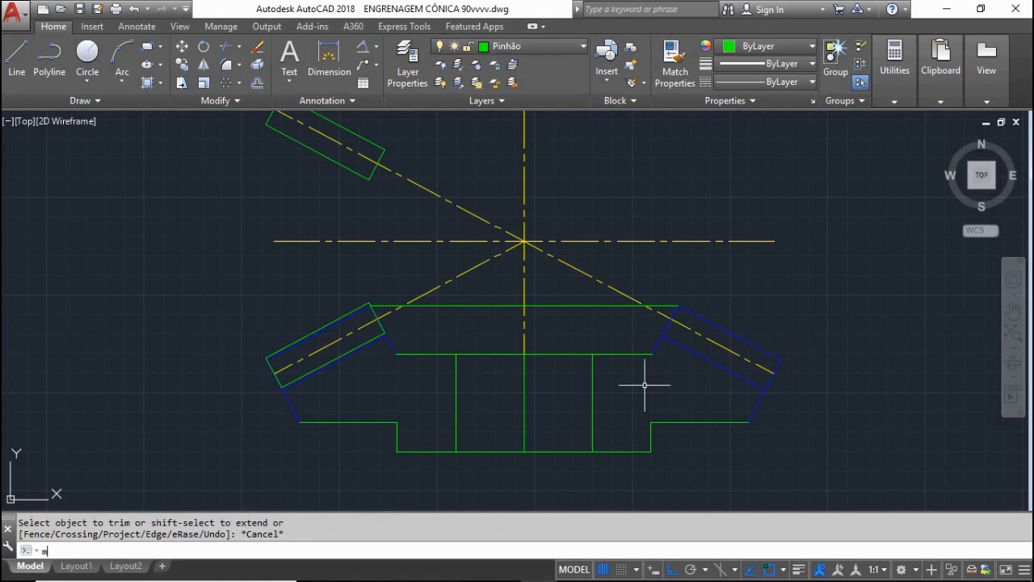
type("a")
key("Return")
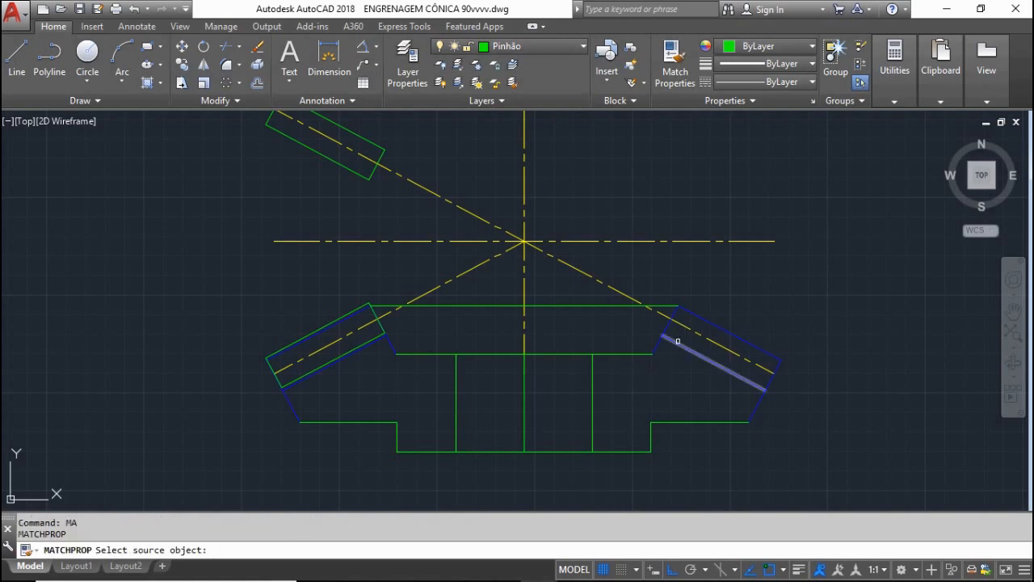
left_click(685, 346)
left_click(701, 468)
left_click(583, 400)
left_click(480, 475)
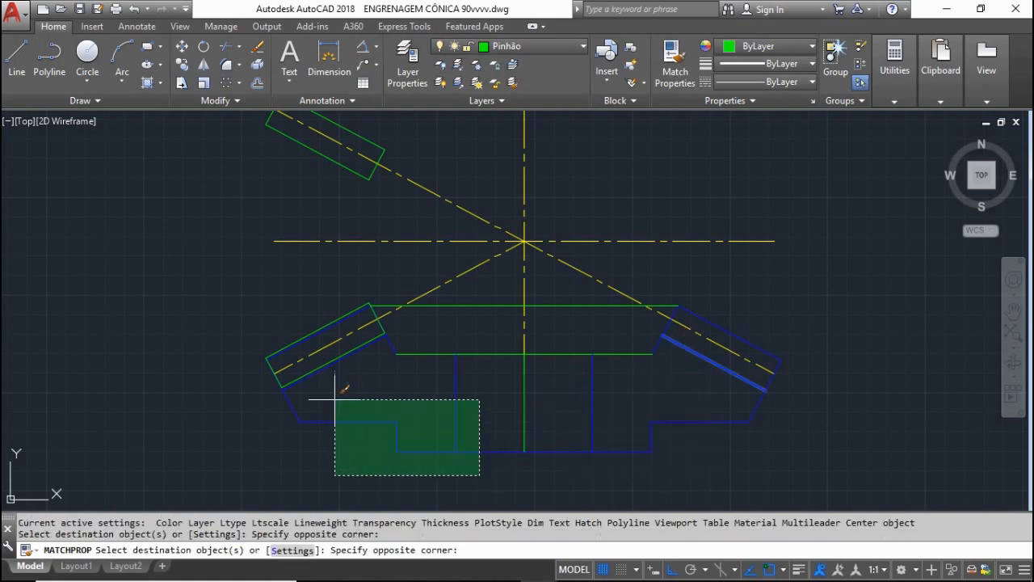
left_click(334, 402)
left_click(471, 355)
left_click(461, 306)
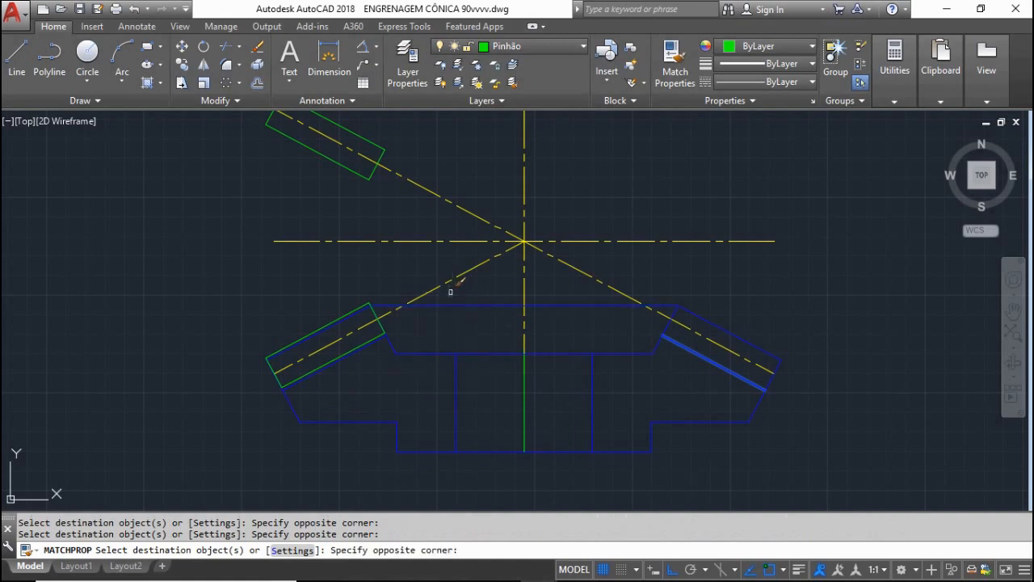
key("Escape")
Delete the short green axis line inside the larger gear's bore
left_click(521, 357)
left_click(545, 368)
left_click(521, 369)
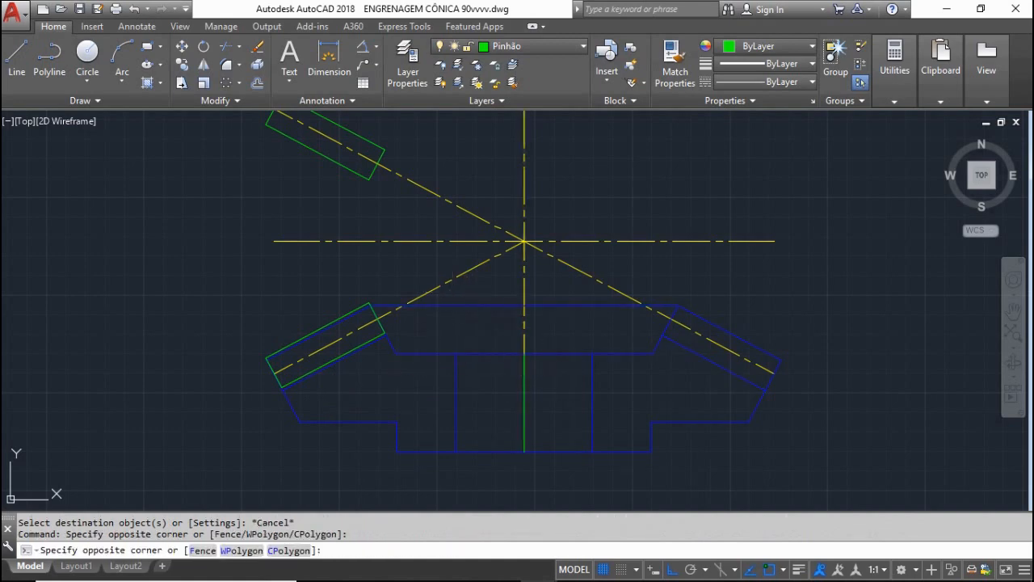
left_click(528, 368)
key("Escape")
left_click(524, 379)
key("Delete")
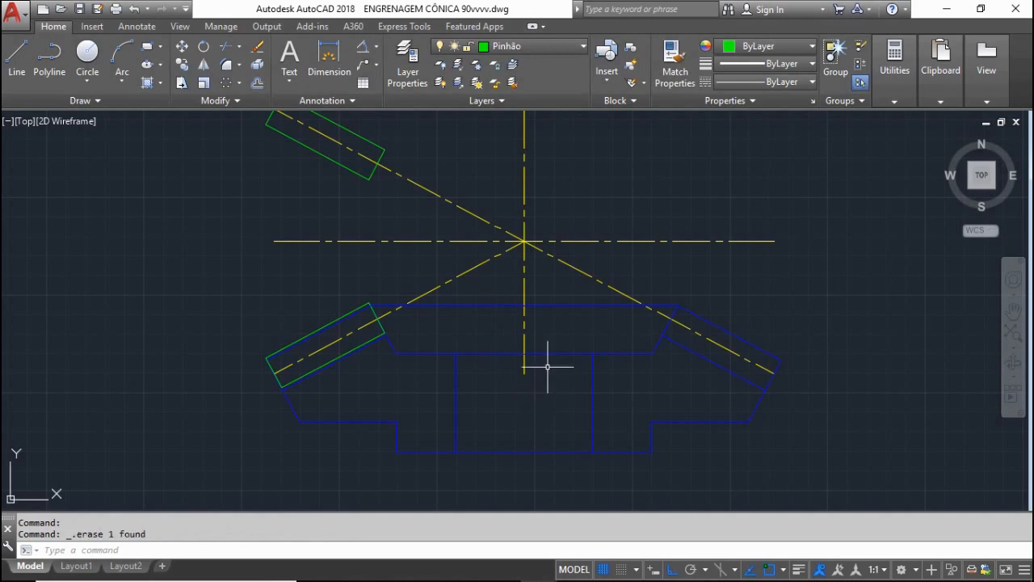
Stretch the vertical centre line down to the hub's base line and extend it 5 beyond
left_click(531, 334)
left_click(525, 325)
left_click(512, 329)
left_click(541, 336)
left_click(540, 336)
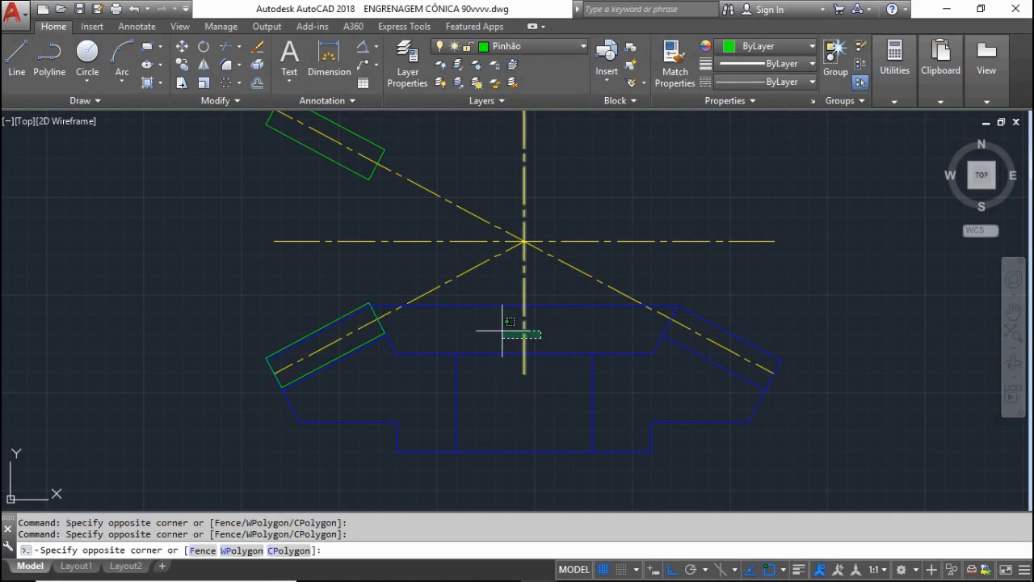
left_click(502, 329)
left_click(525, 374)
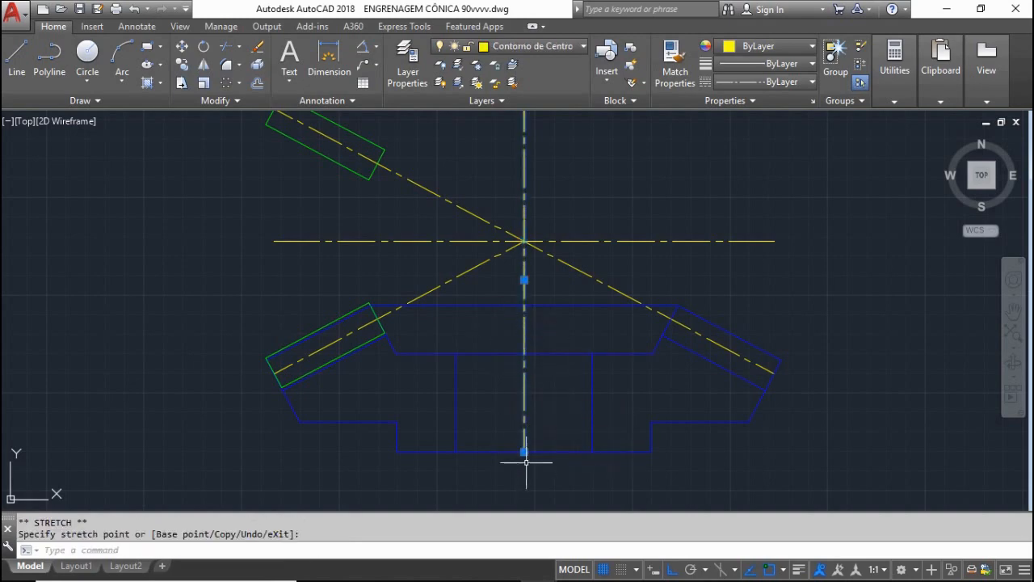
type("5")
key("Return")
key("Escape")
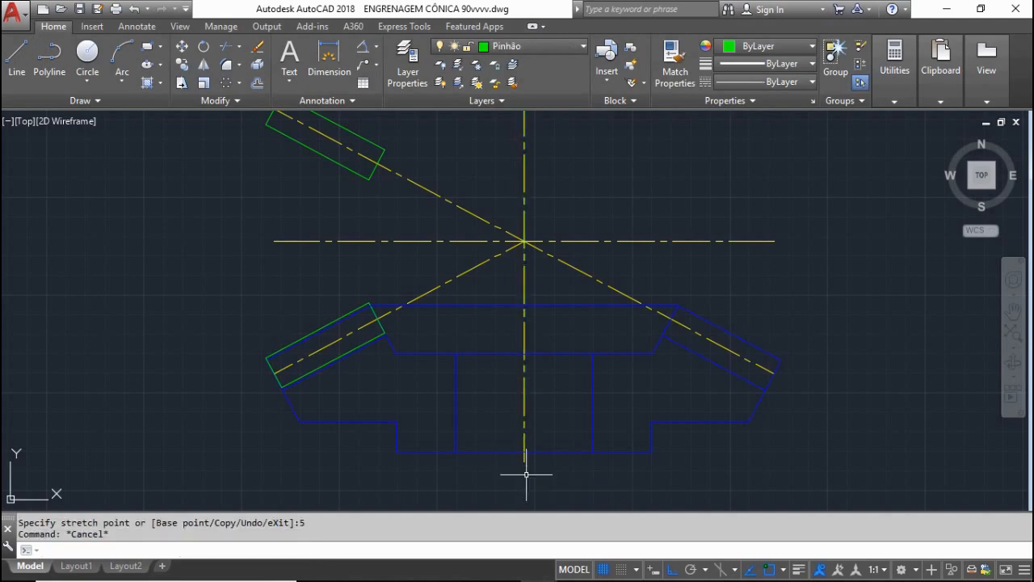
Fillet the two inner corners between the web's lower edge and the hub sides with radius 5
type("f")
key("Return")
type("r")
key("Return")
type("5")
key("Return")
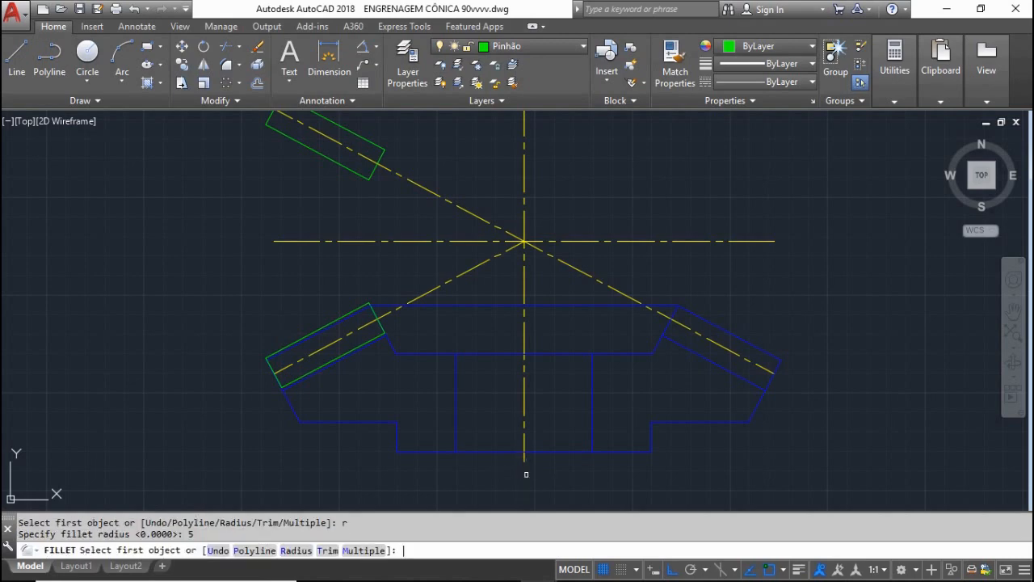
left_click(379, 424)
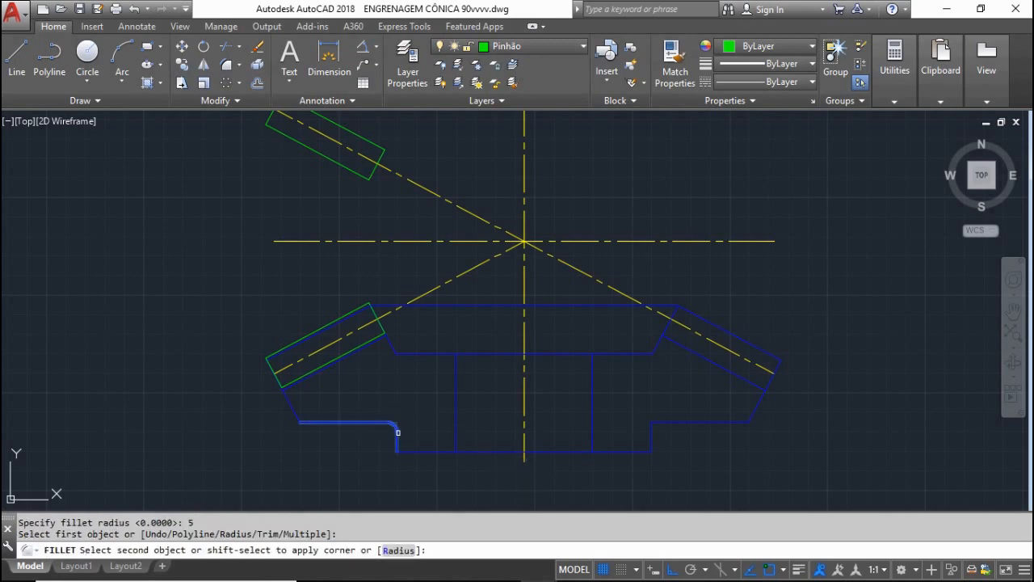
left_click(399, 436)
key("Return")
left_click(671, 418)
left_click(653, 427)
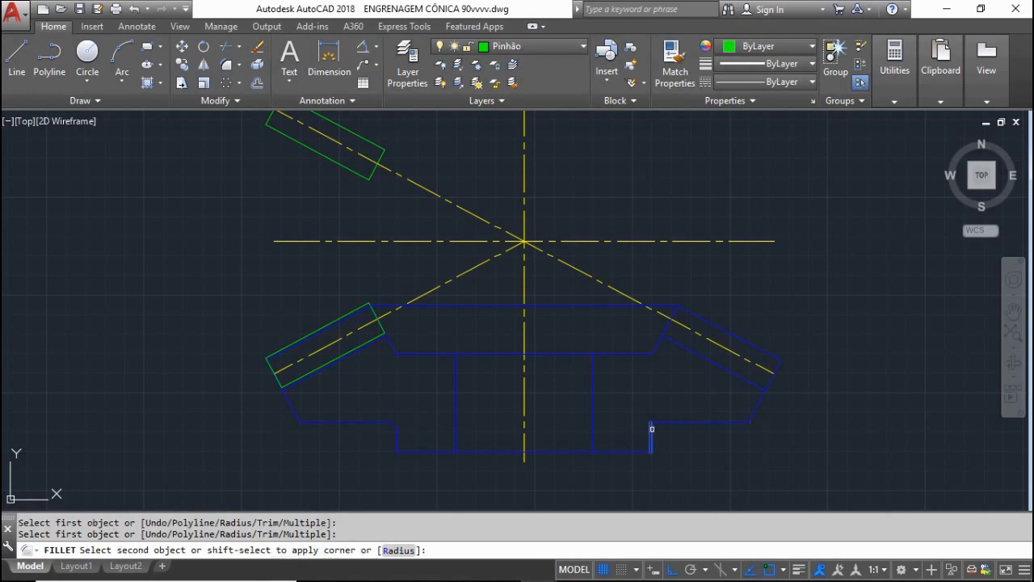
key("Escape")
Draw a vertical line from the upper green tooth's inner outer-edge corner down to the matching corner of the lower green tooth
scroll(630, 426, "down", 2)
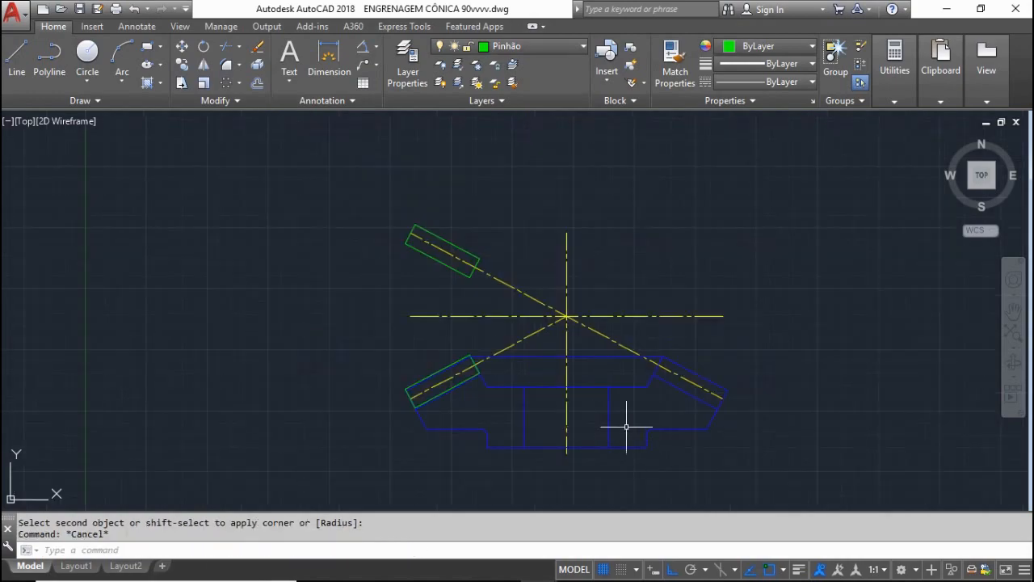
scroll(530, 393, "up", 3)
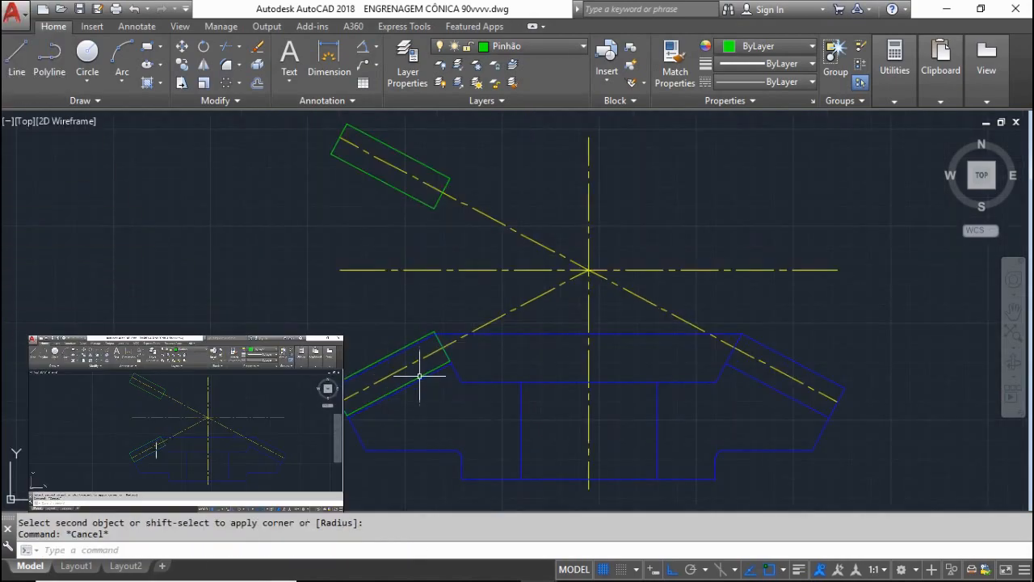
type("L")
key("Return")
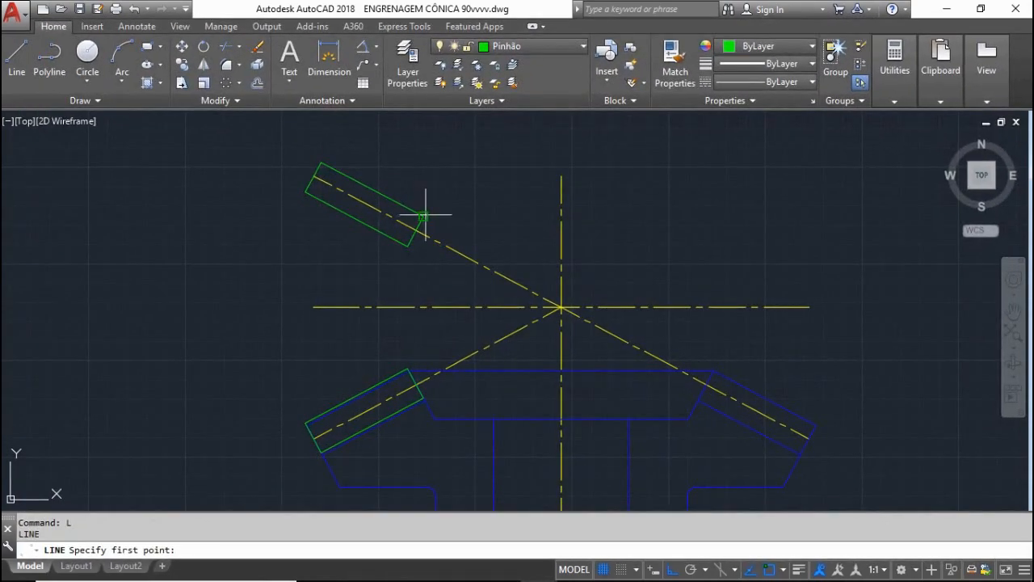
left_click(422, 216)
scroll(418, 378, "up", 2)
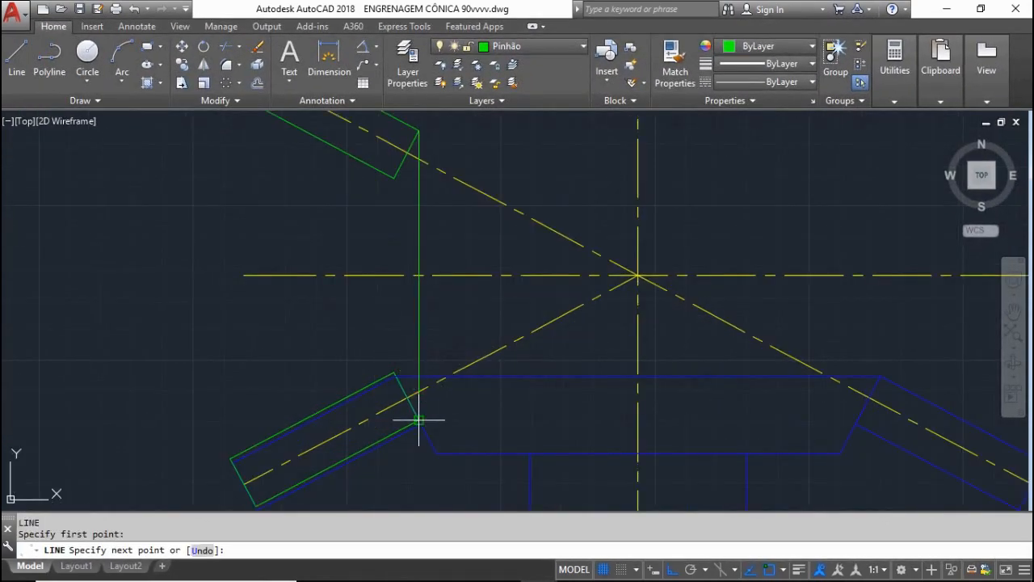
left_click(418, 420)
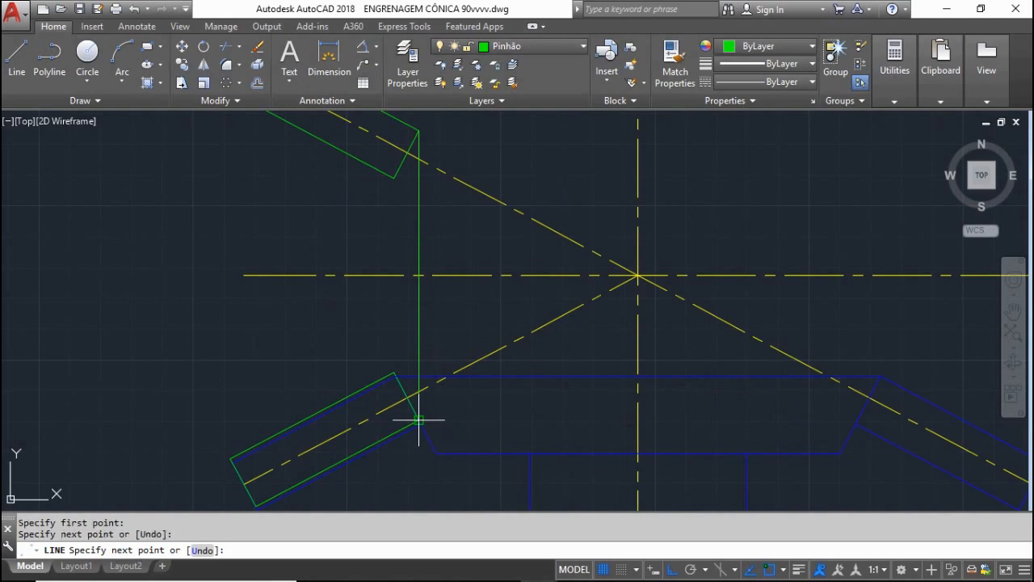
Offset the vertical line between the two green teeth by 85, outward away from the pitch-cone apex
key("Escape")
type("o")
key("Return")
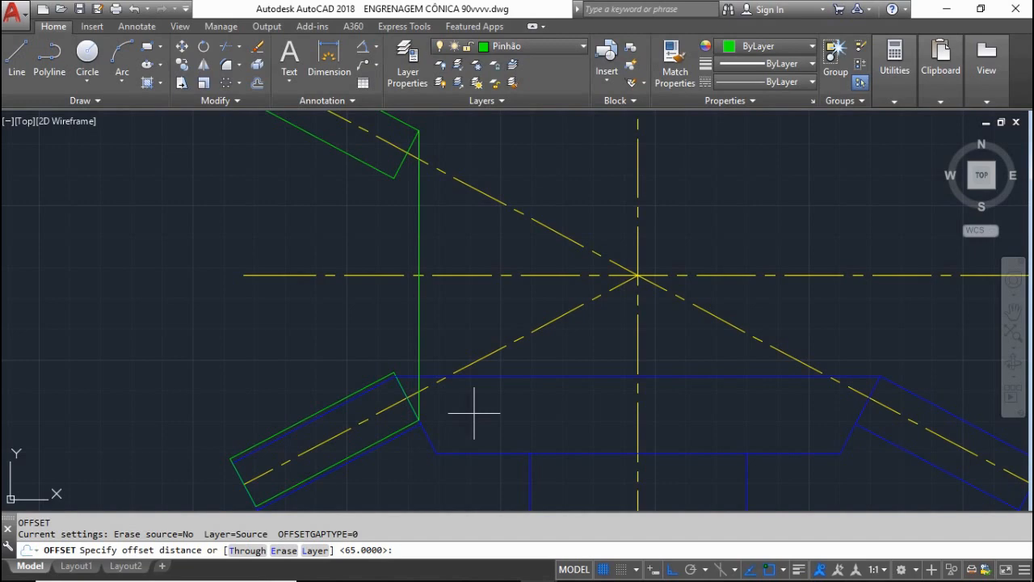
type("85")
key("Return")
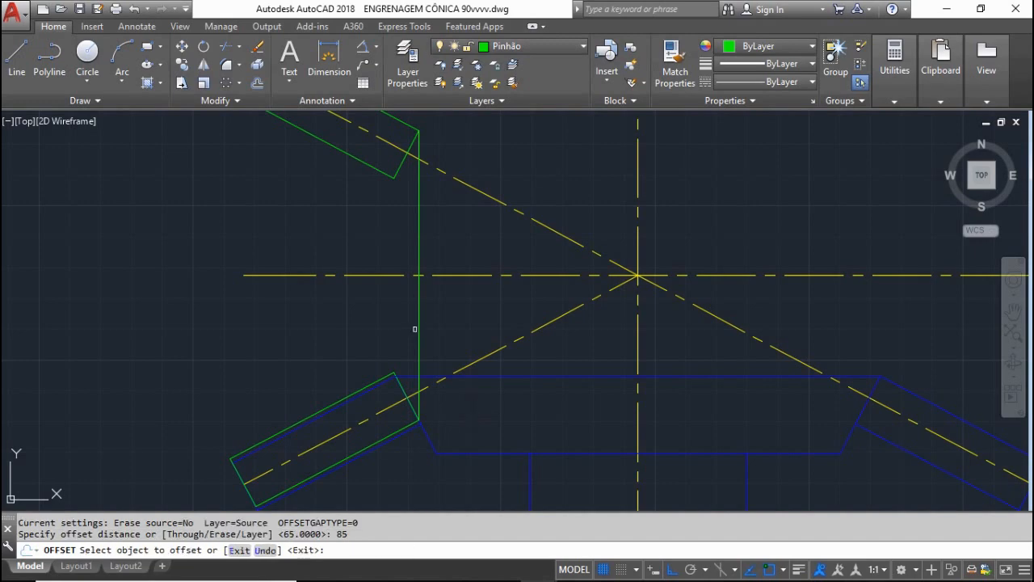
left_click(416, 328)
left_click(283, 358)
key("Escape")
scroll(284, 358, "down", 2)
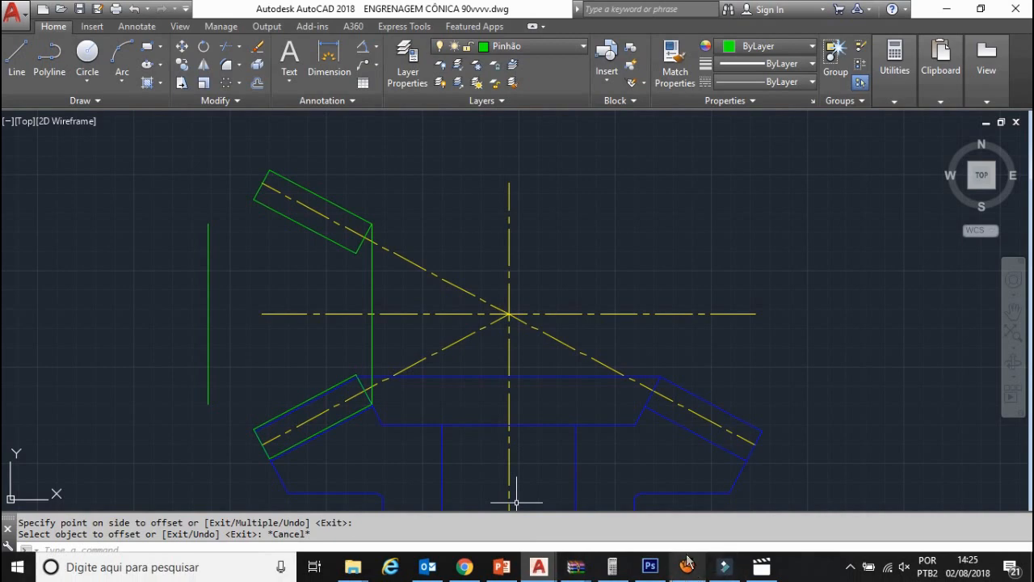
Offset the pinion's outermost vertical line by 15 back toward the green teeth
type("o")
key("Return")
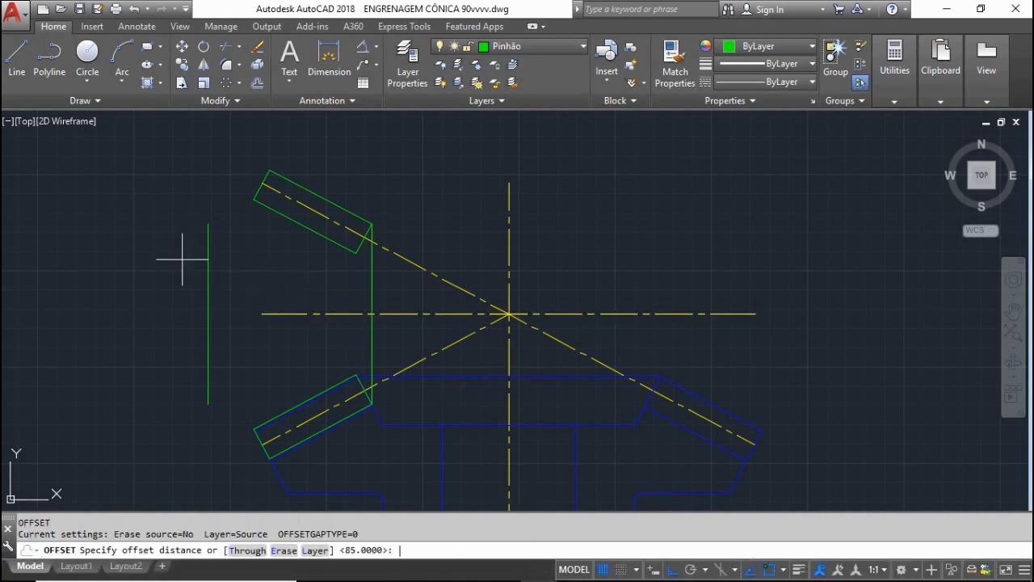
type("15")
key("Return")
left_click(208, 258)
left_click(254, 262)
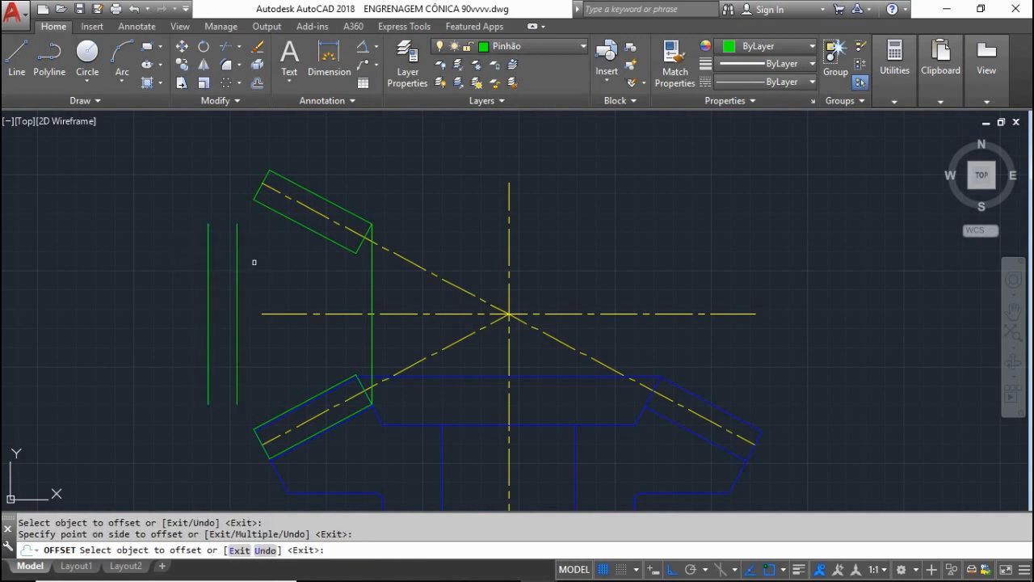
key("Escape")
Offset the pinion's outermost vertical line by 70 toward the pitch-cone apex
type("o")
key("Return")
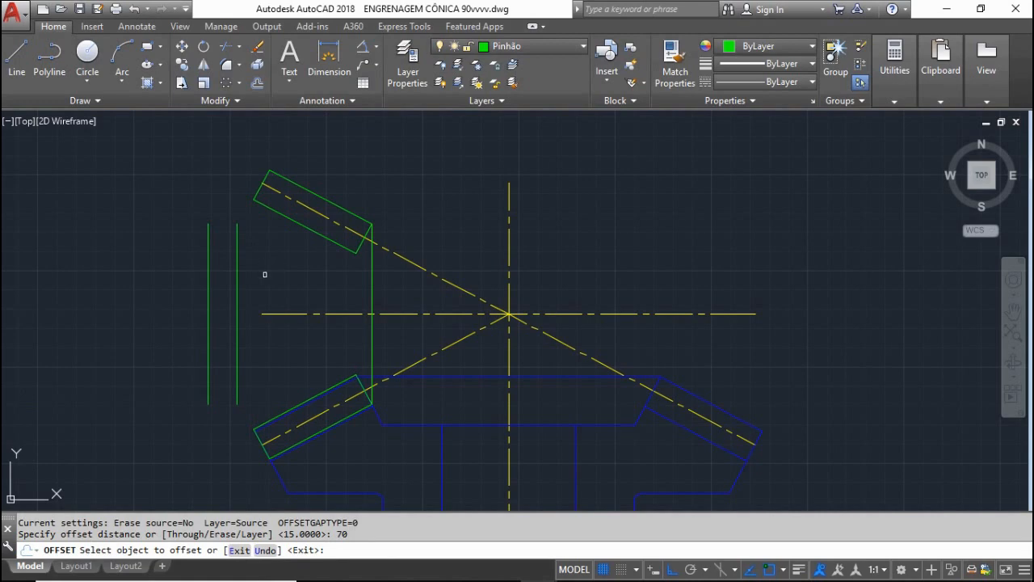
left_click(210, 281)
left_click(288, 282)
key("Escape")
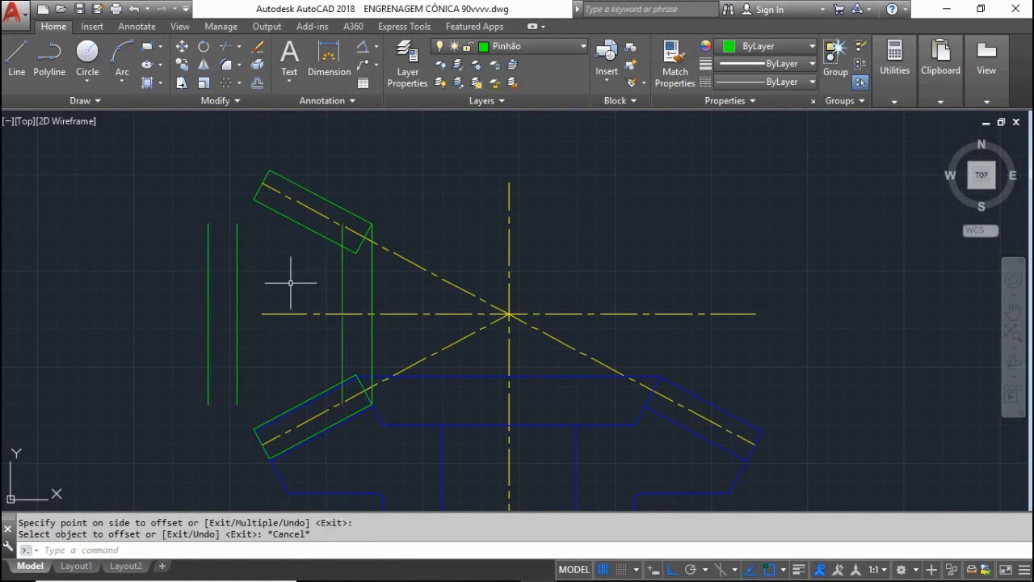
Try to join the upper green tooth's inner end edge to the 70-offset vertical line with a radius 0 fillet
type("f")
key("Return")
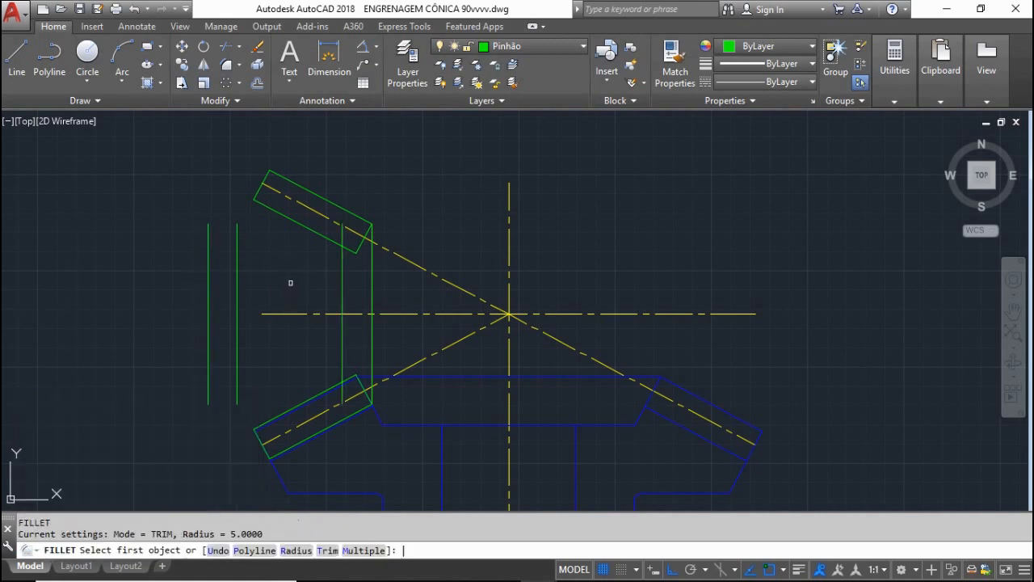
type("r")
key("Return")
type("0")
key("Return")
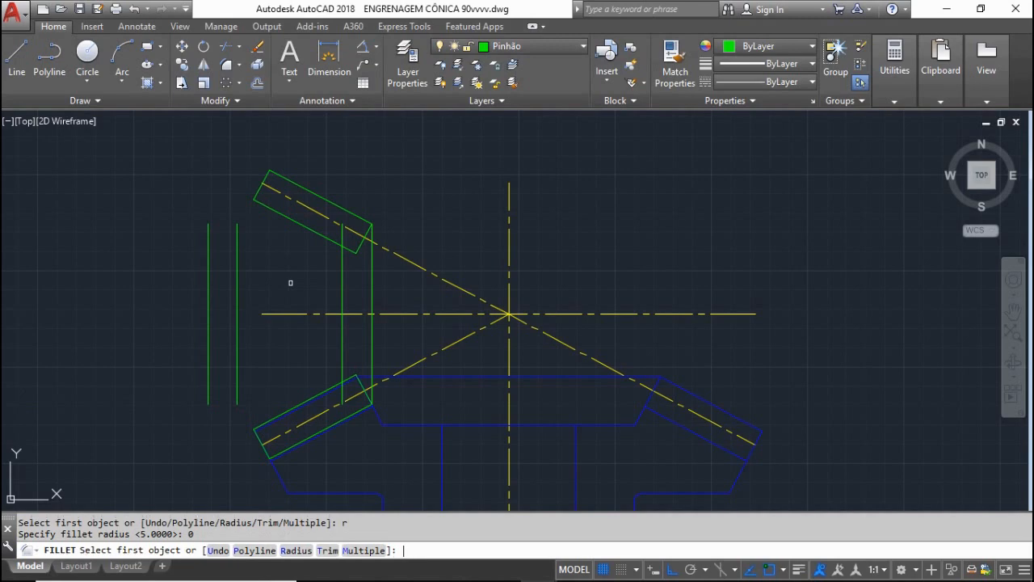
left_click(358, 235)
left_click(358, 237)
key("Escape")
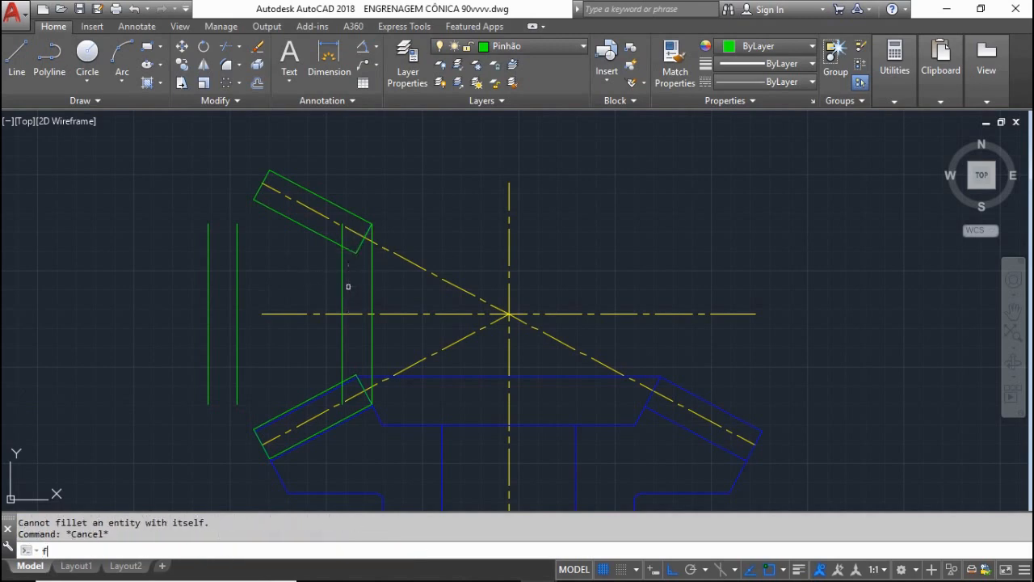
key("Return")
left_click(359, 239)
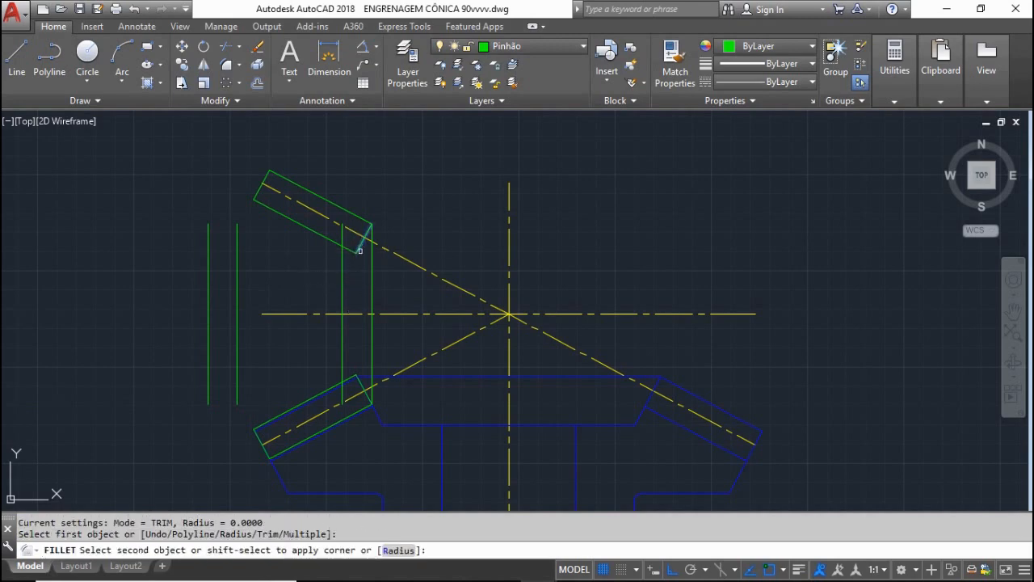
left_click(343, 257)
left_click(353, 294)
key("Escape")
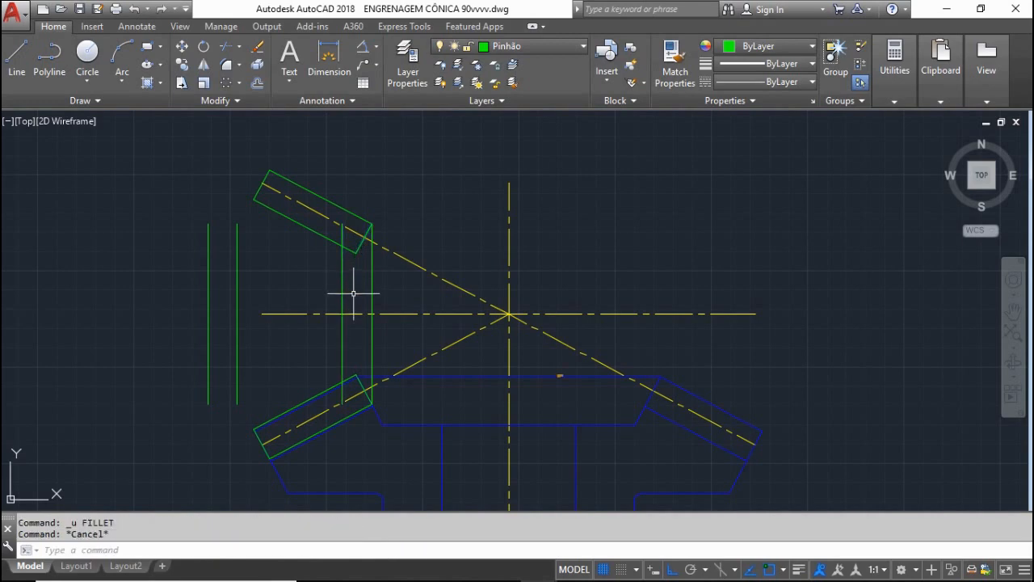
Fillet the inner end edges of both green teeth to the 70-offset vertical line with radius 0
key("Return")
type("r")
key("Return")
type("0")
key("Return")
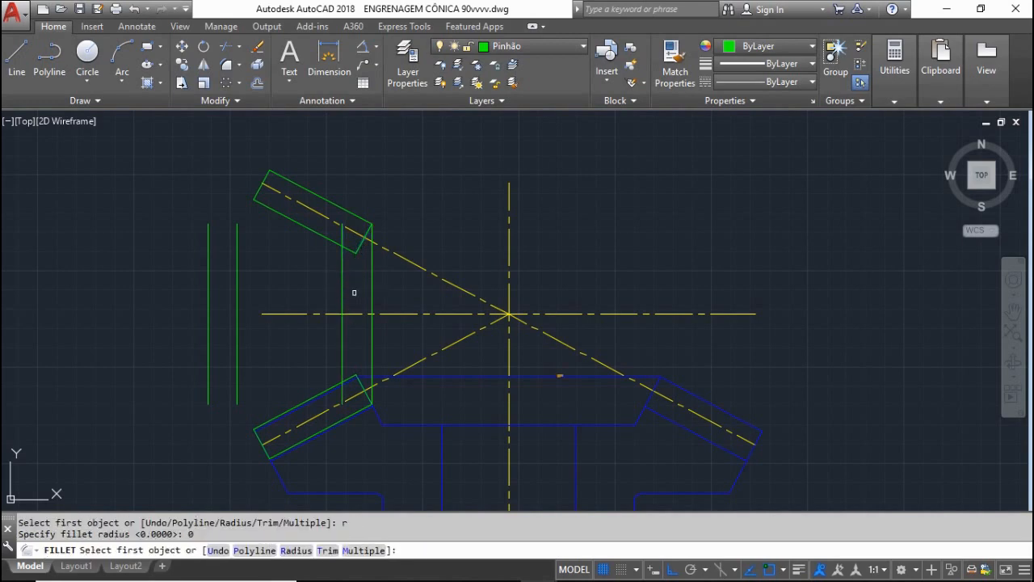
left_click(363, 238)
left_click(345, 289)
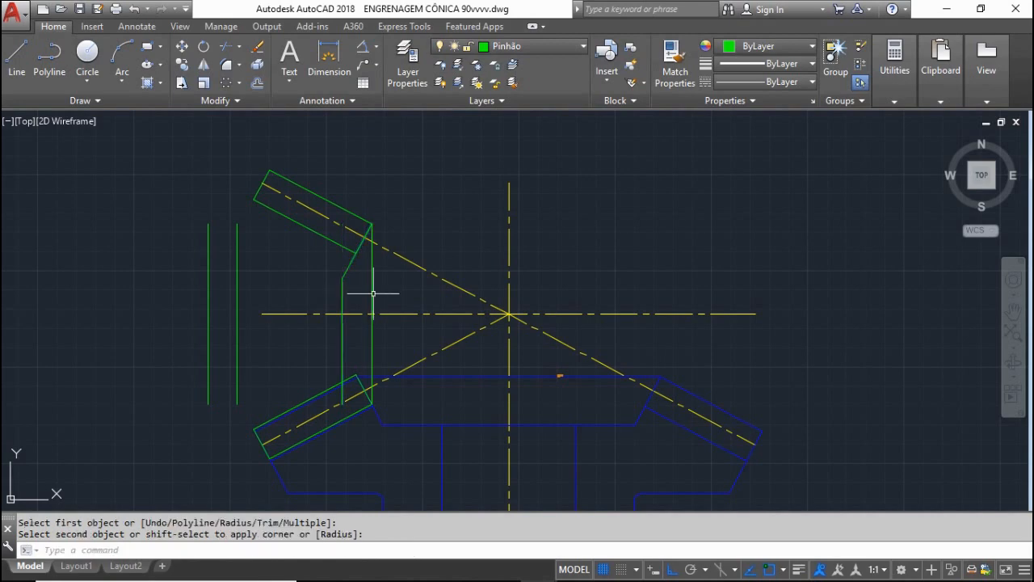
key("Return")
left_click(363, 380)
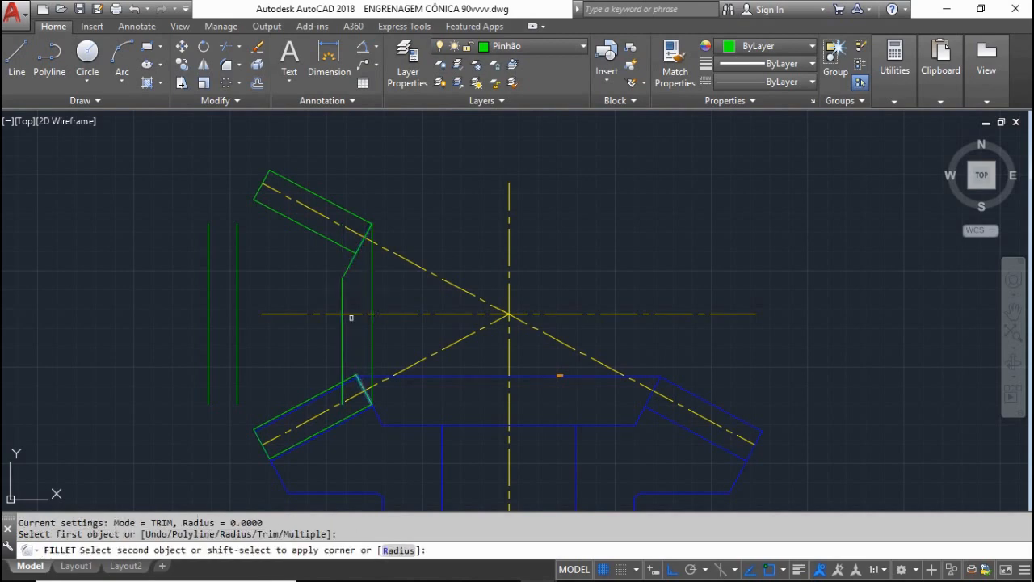
left_click(344, 346)
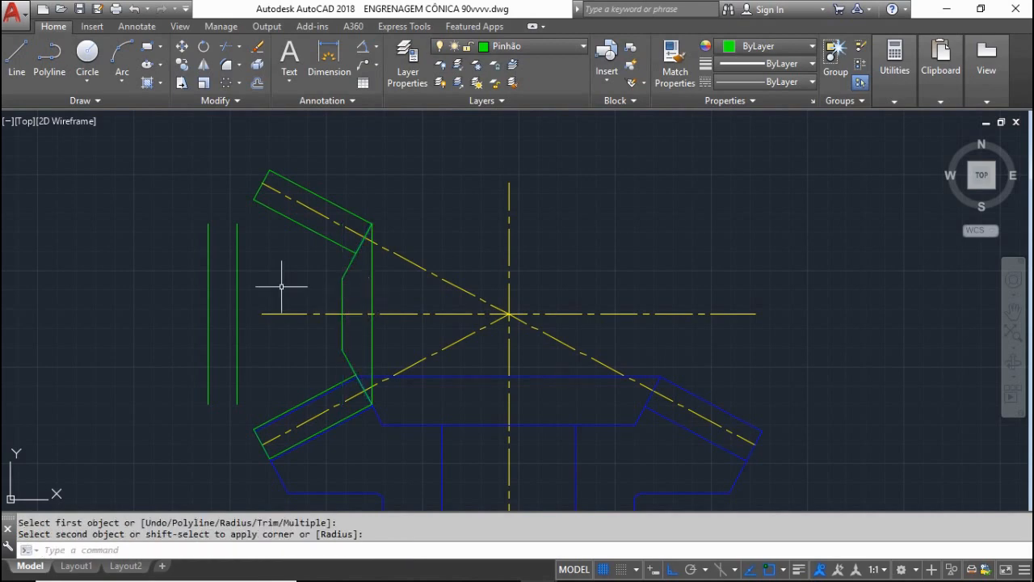
Join the outer end edges of both green teeth to the 15-offset vertical line using radius 0 fillets
key("Return")
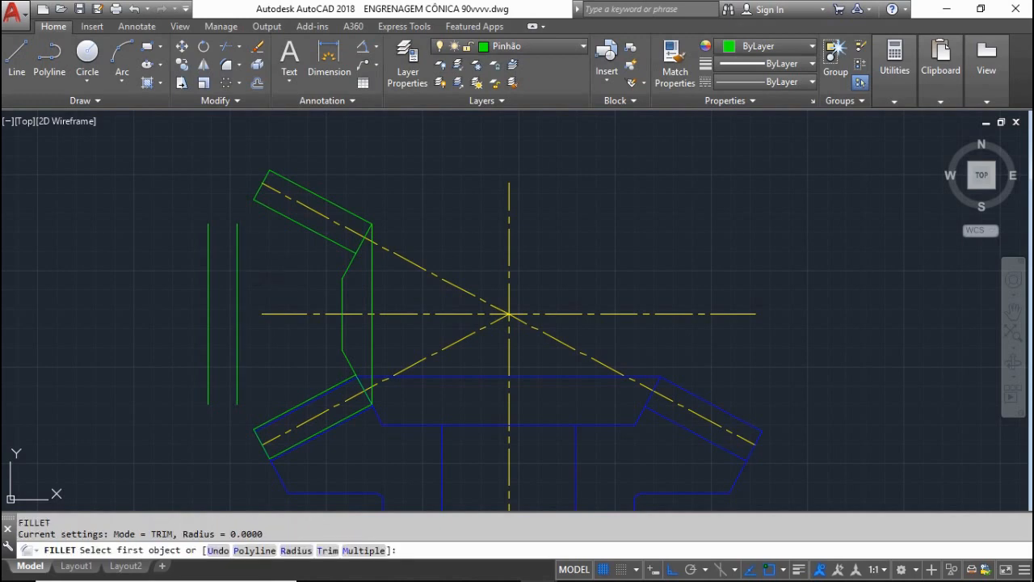
left_click(237, 242)
scroll(265, 198, "up", 1)
left_click(255, 189)
scroll(278, 209, "down", 1)
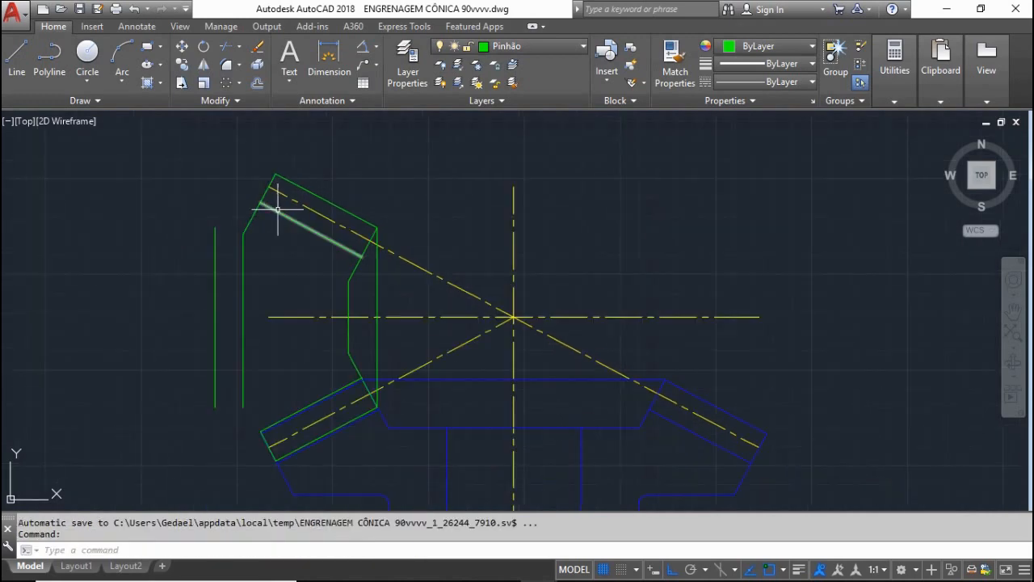
key("Return")
scroll(264, 434, "up", 2)
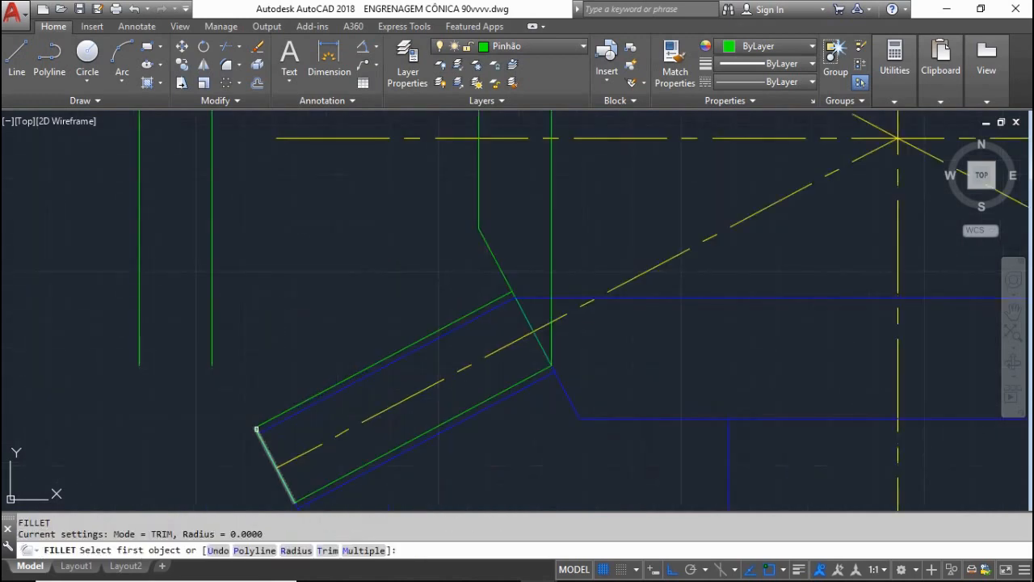
left_click(256, 429)
left_click(213, 340)
scroll(307, 363, "down", 2)
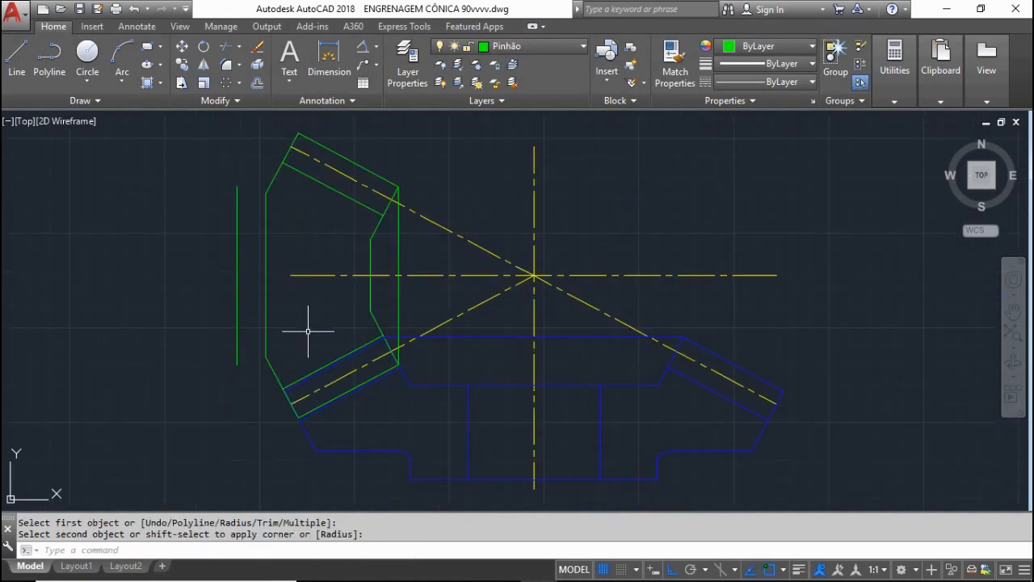
key("Escape")
Draw a horizontal axis line from the midpoint of the pinion's outermost vertical line to its inner face line
type("l")
key("Return")
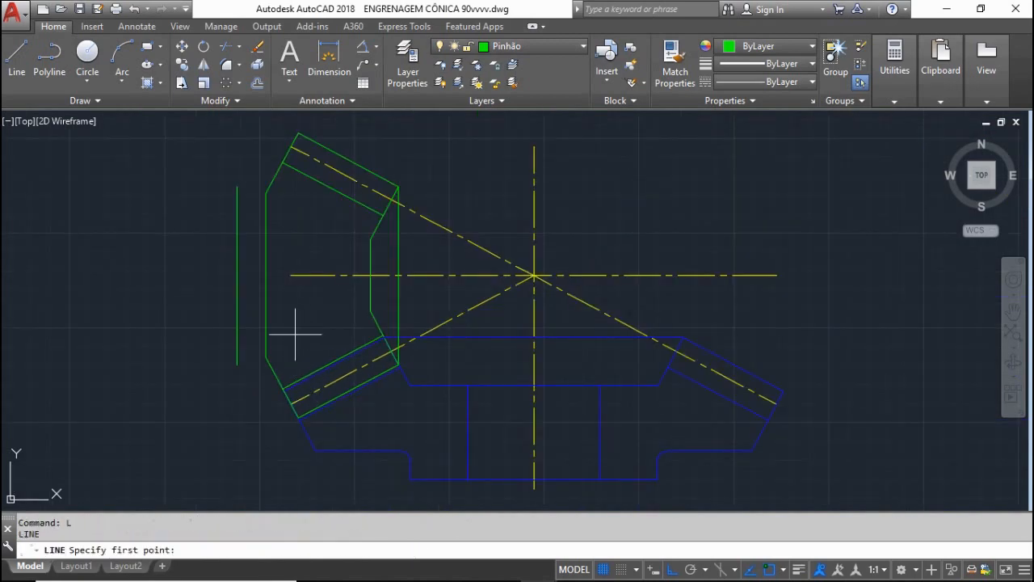
left_click(236, 276)
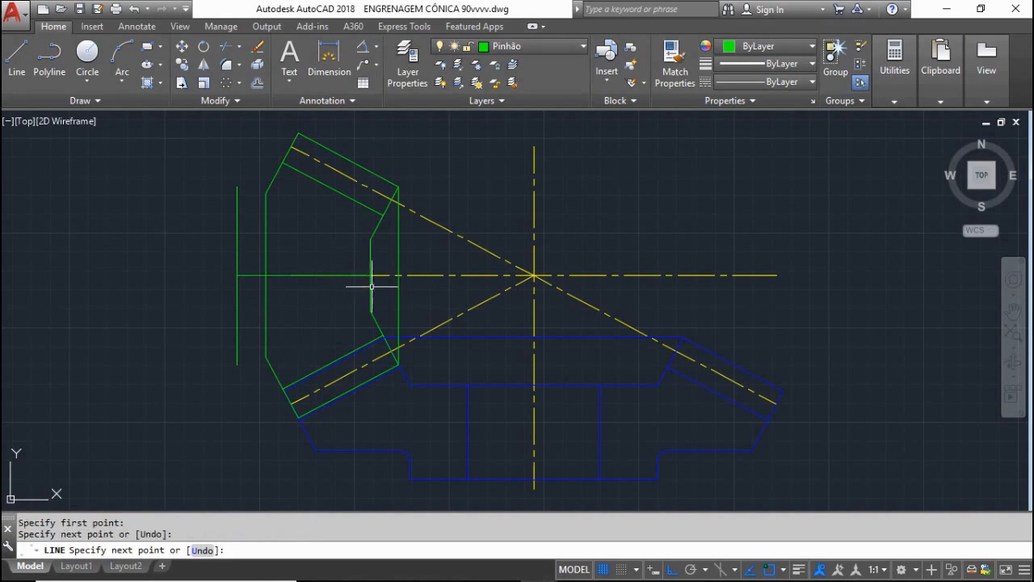
key("Escape")
Offset the pinion's green axis line by 22.5 above and below to form the hub sides
type("o")
key("Return")
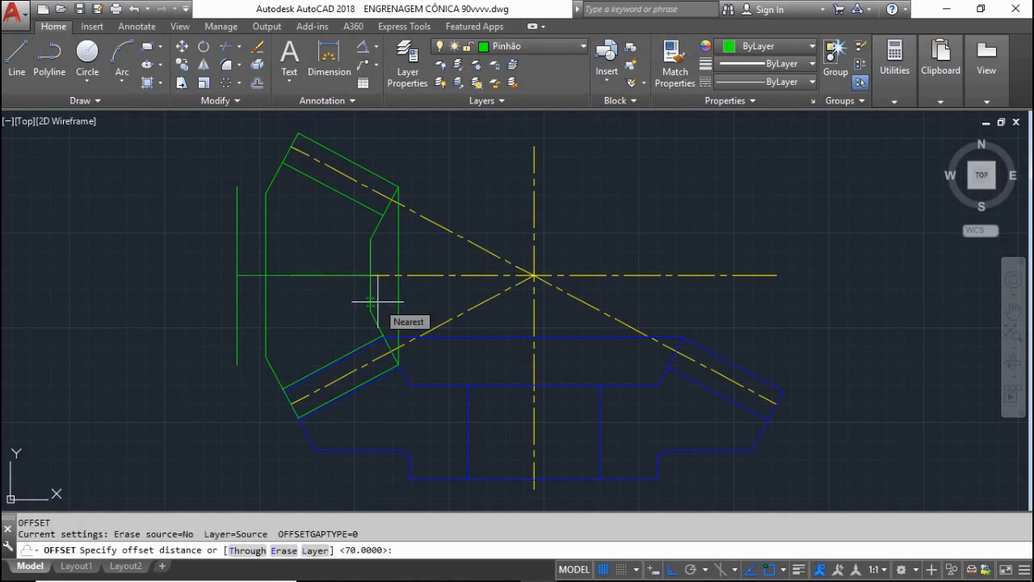
type("22.5")
key("Return")
left_click(349, 276)
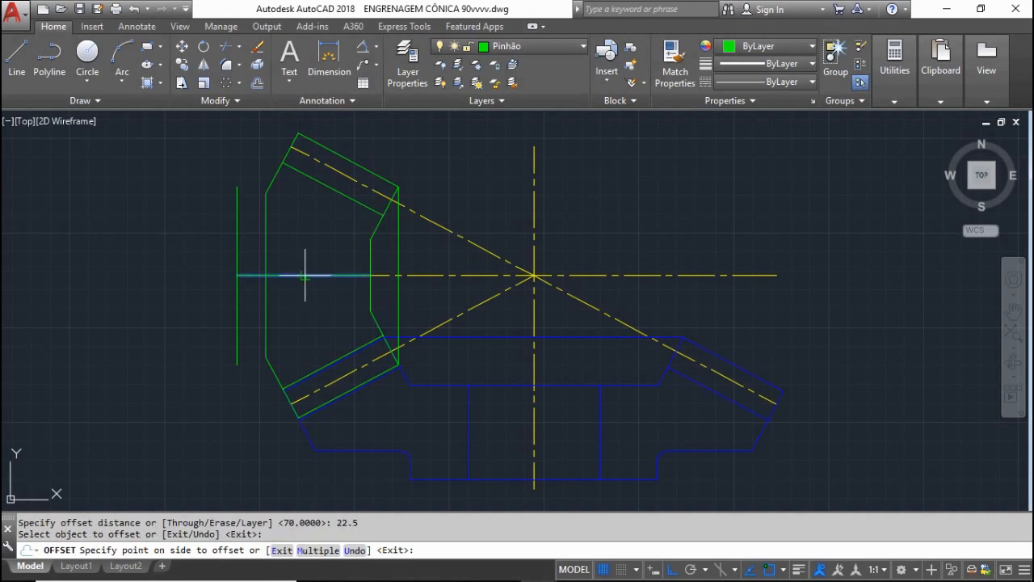
left_click(300, 268)
left_click(300, 274)
left_click(296, 317)
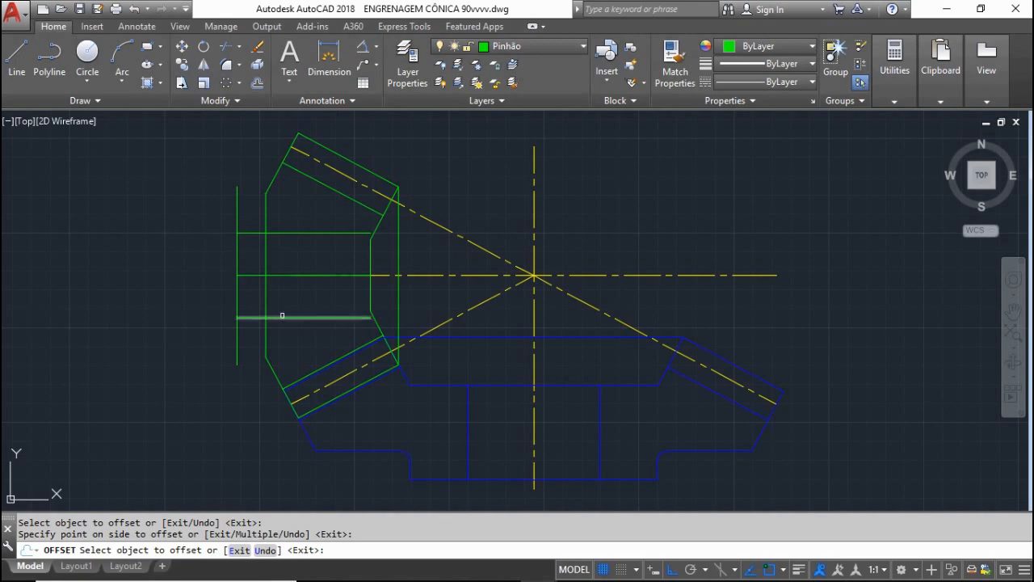
key("Escape")
Offset the pinion's green axis line by 12.5 above and below to form the bore edges
type("o")
key("Return")
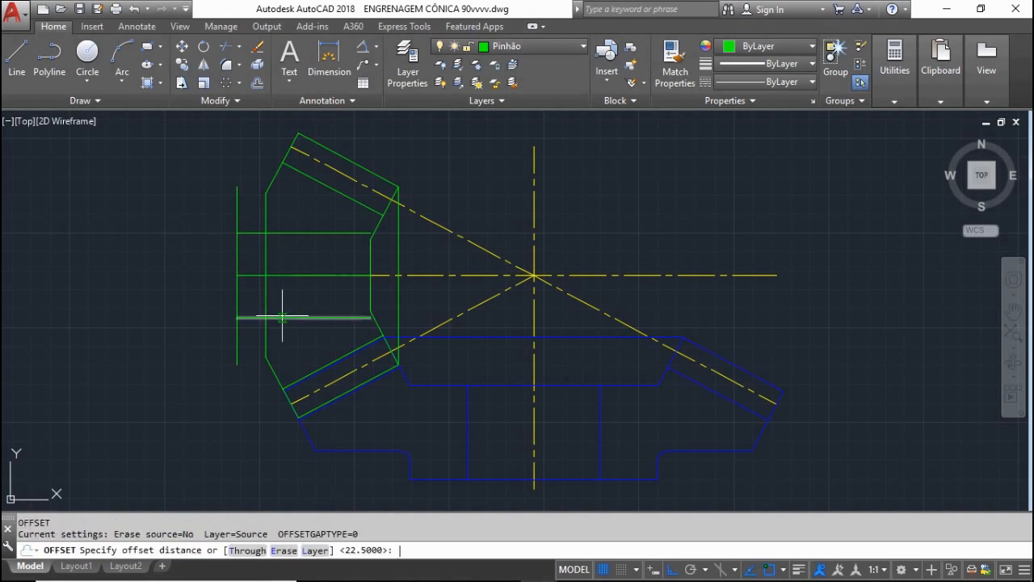
type("12.5")
key("Return")
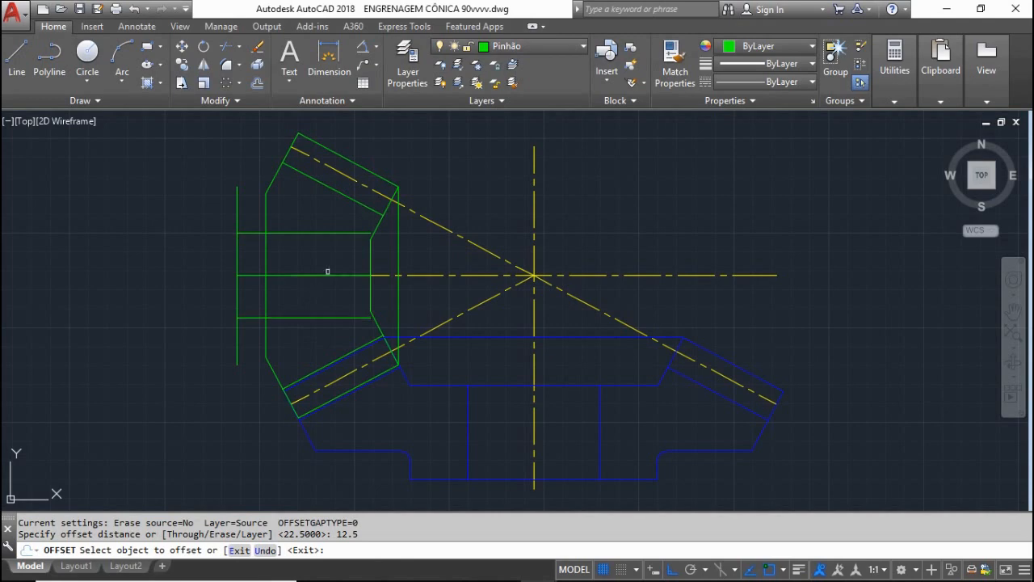
left_click(326, 276)
left_click(325, 262)
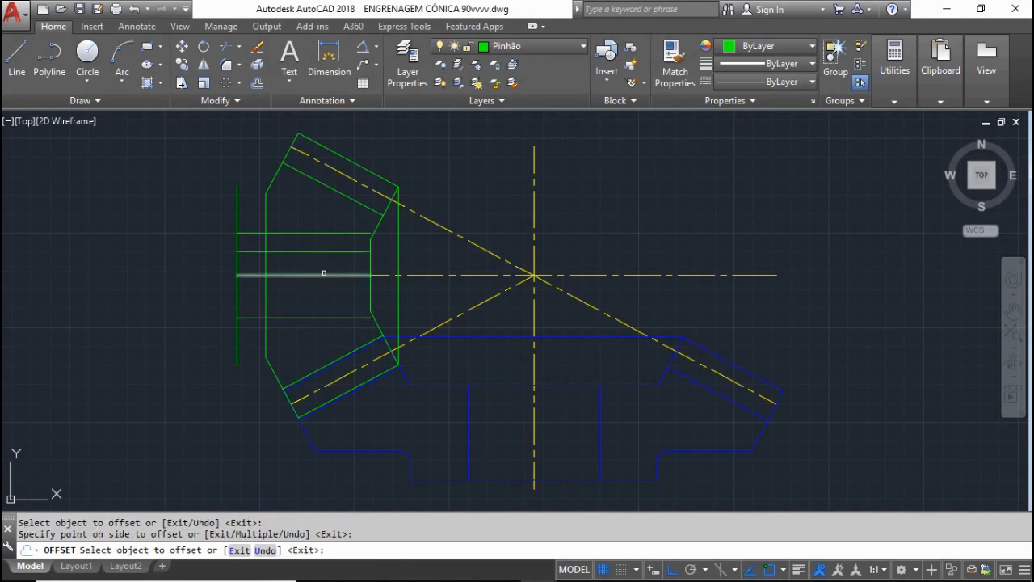
left_click(320, 276)
left_click(331, 296)
key("Escape")
Trim both ends of the pinion's outermost vertical line that extend past the hub side lines
type("tr")
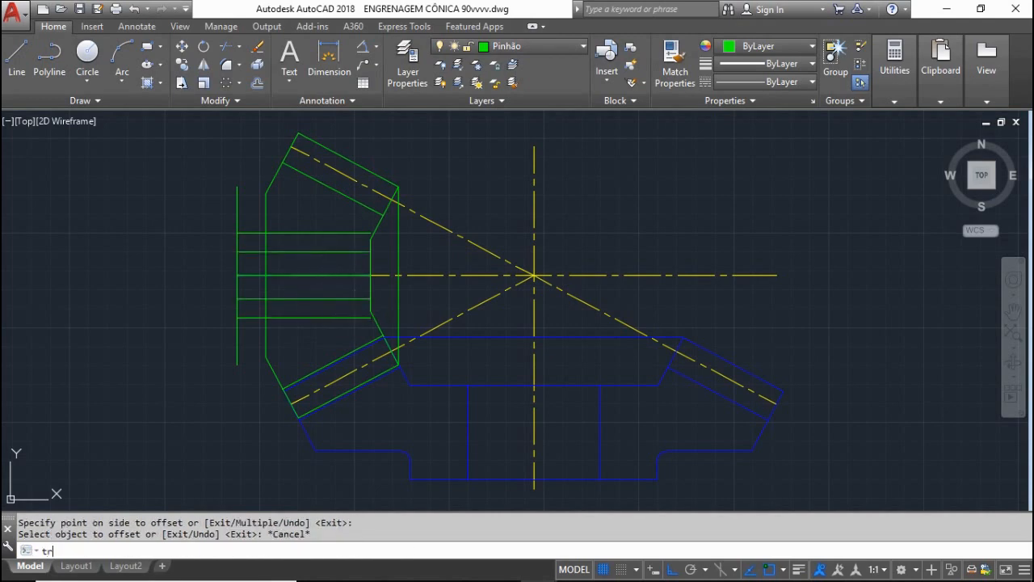
key("Return")
key("Return")
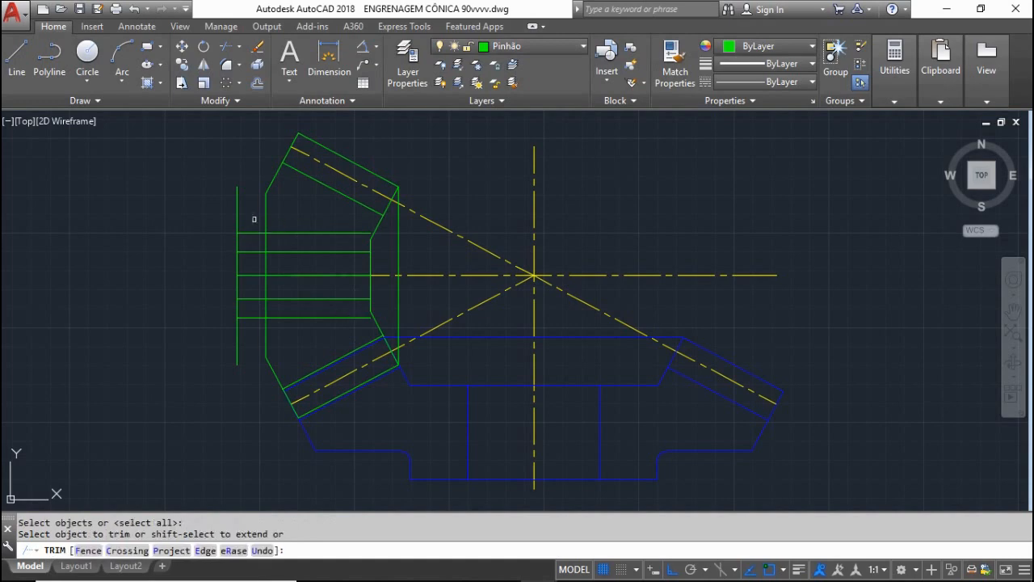
left_click(254, 219)
left_click(222, 200)
left_click(244, 321)
left_click(223, 325)
Trim the hub side lines inside the pinion body and the body's back face line between the hub sides
left_click(320, 328)
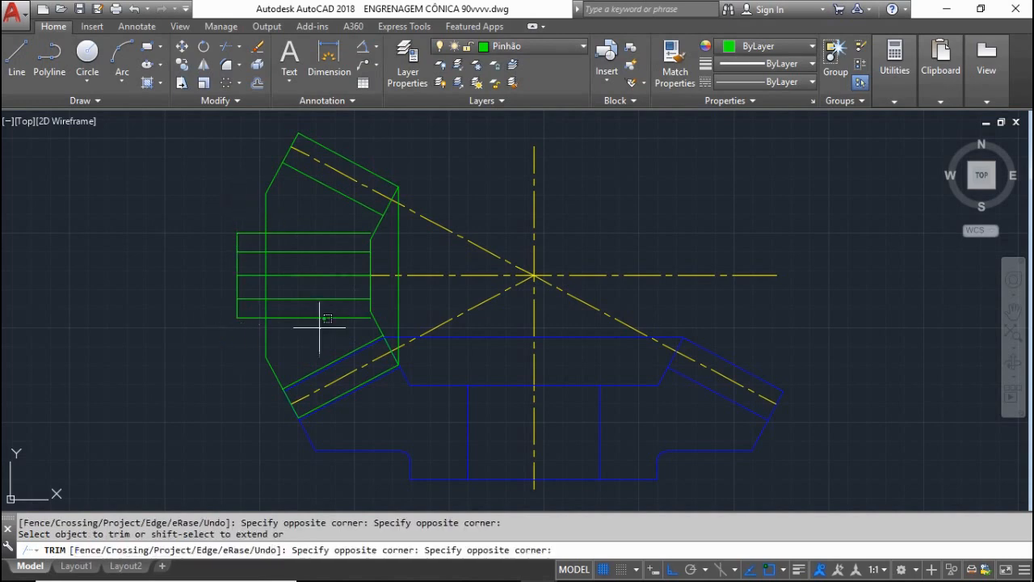
left_click(286, 305)
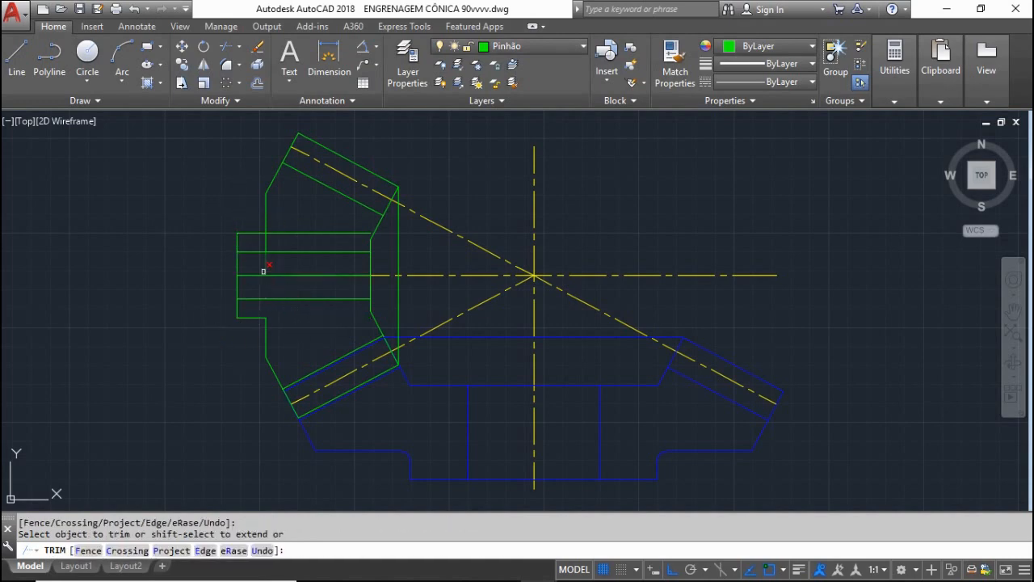
left_click(271, 259)
left_click(270, 260)
left_click(270, 242)
left_click(300, 237)
left_click(295, 227)
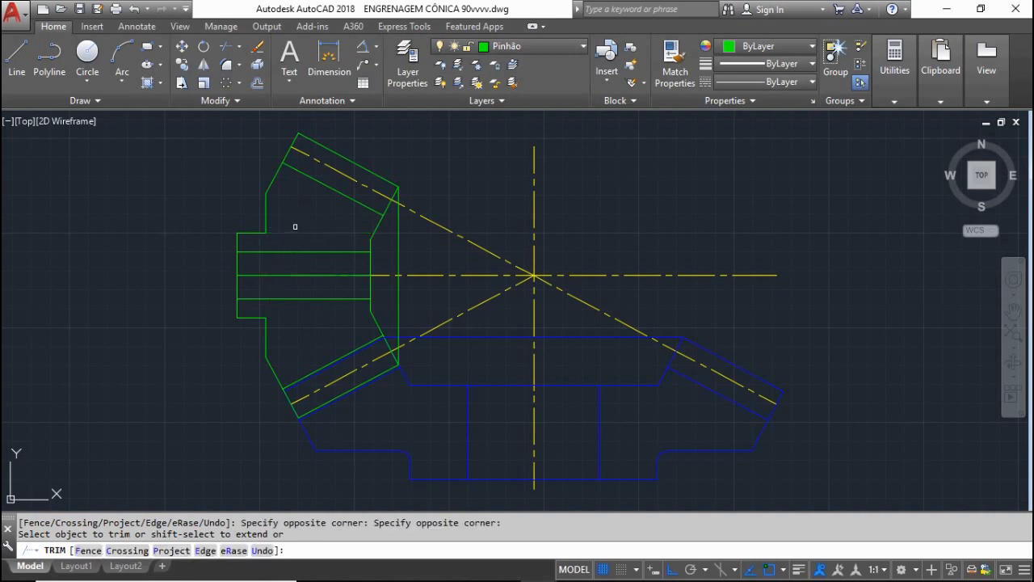
key("Escape")
Delete the green horizontal axis line inside the pinion's bore
left_click(300, 276)
key("Delete")
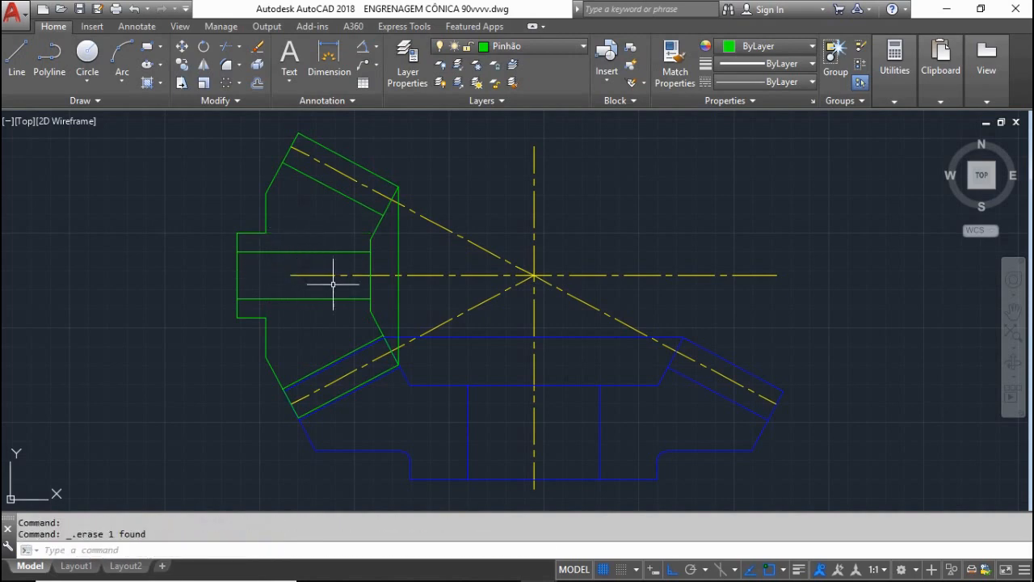
Stretch the yellow horizontal centre line's pinion-side end to the hub's outer face and 5 beyond it
left_click(338, 275)
left_click(286, 309)
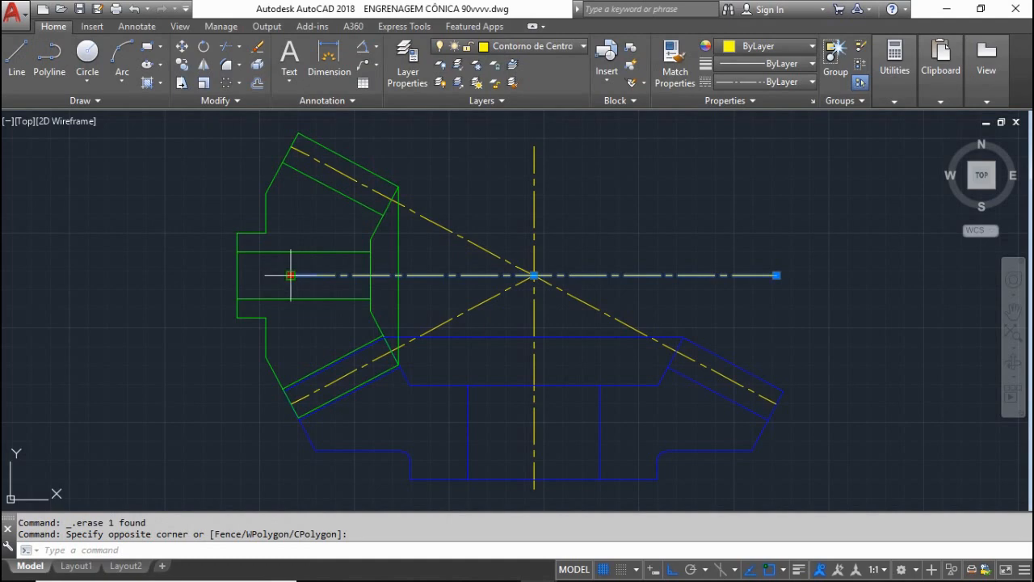
left_click(291, 276)
type("5")
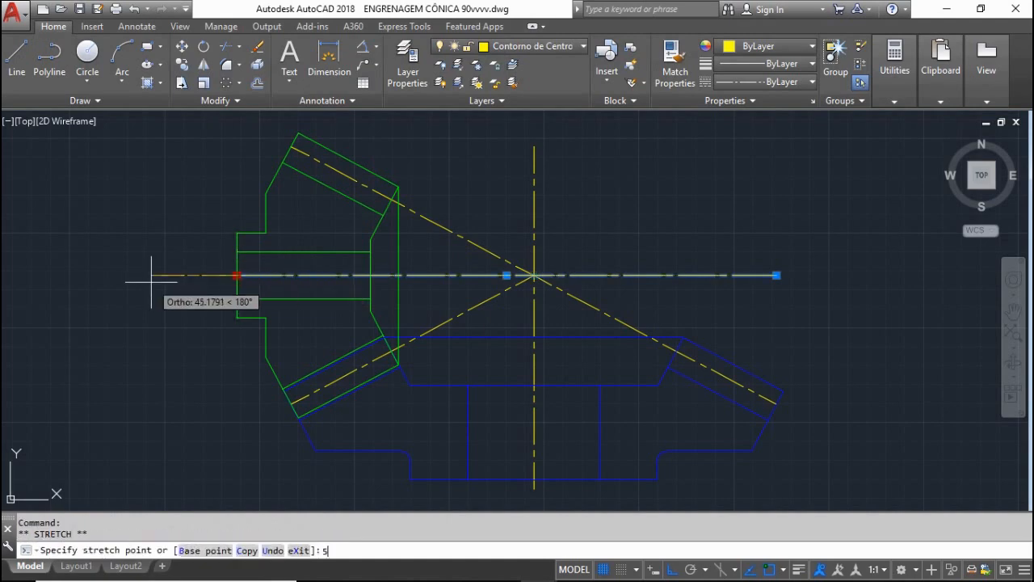
key("Return")
key("Escape")
Fillet both corners where the pinion's hub sides meet the body's back face with a radius of 5
type("f")
key("Return")
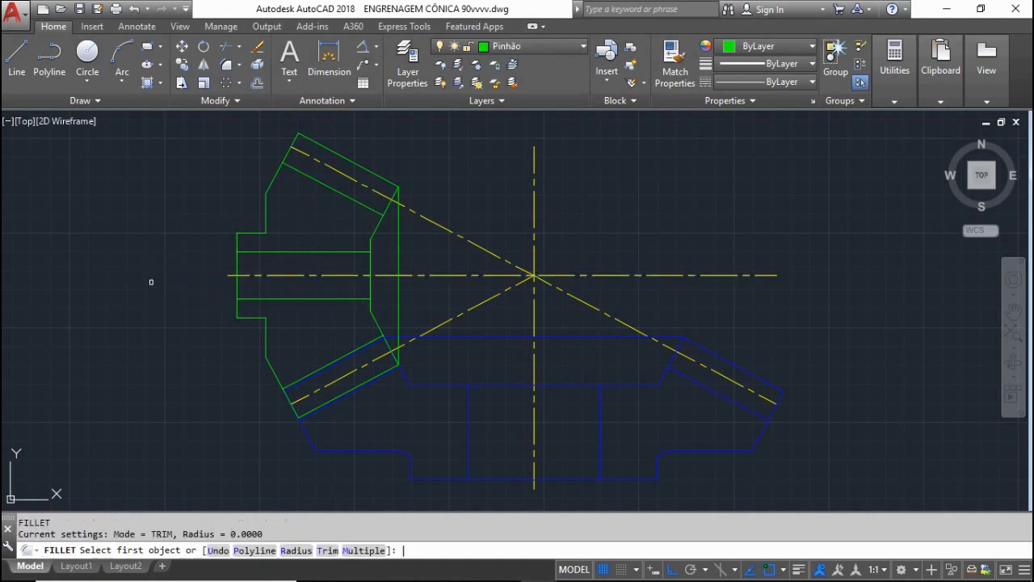
type("r")
key("Return")
type("5")
key("Return")
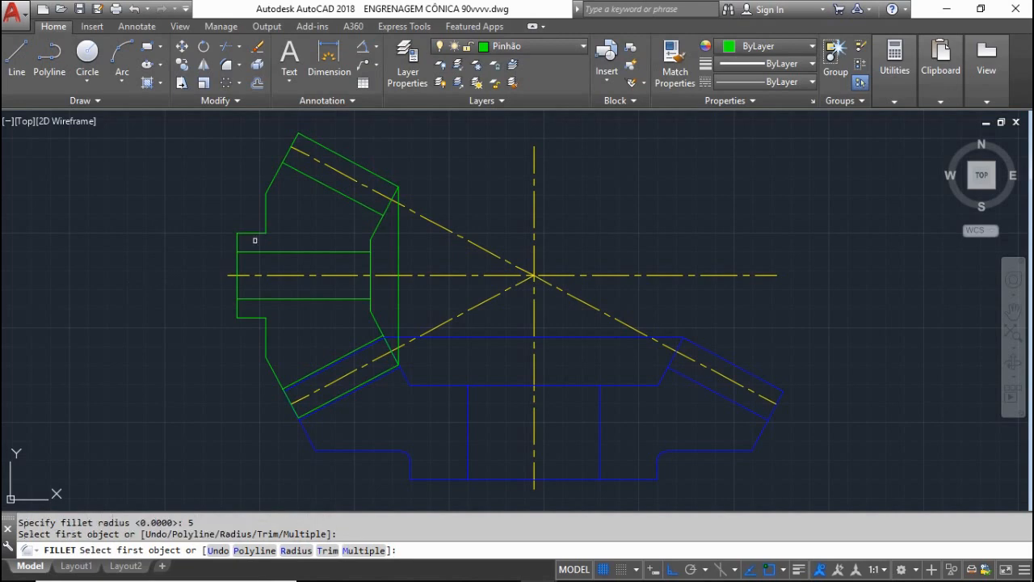
left_click(253, 233)
left_click(265, 213)
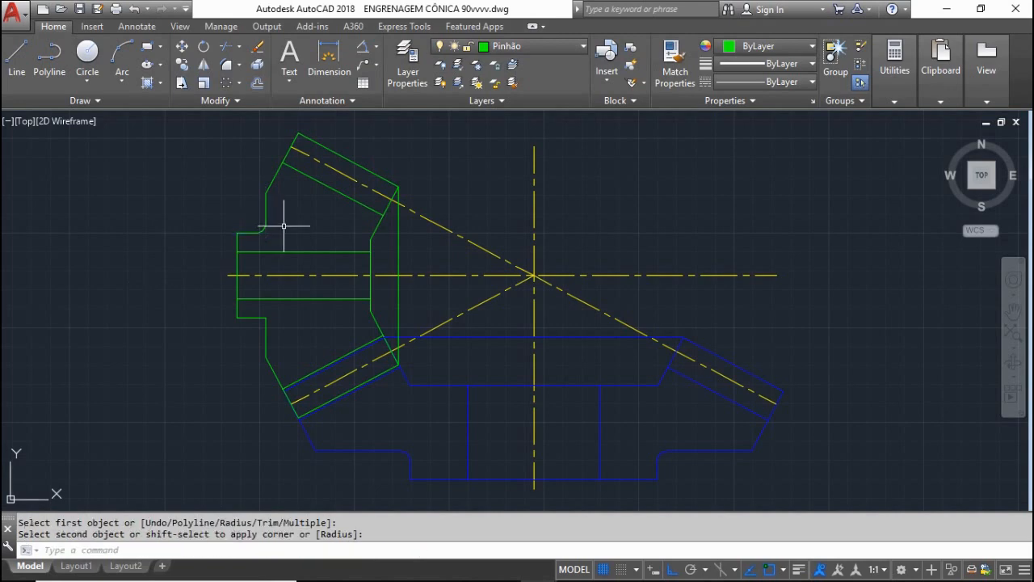
key("Return")
left_click(266, 339)
key("Escape")
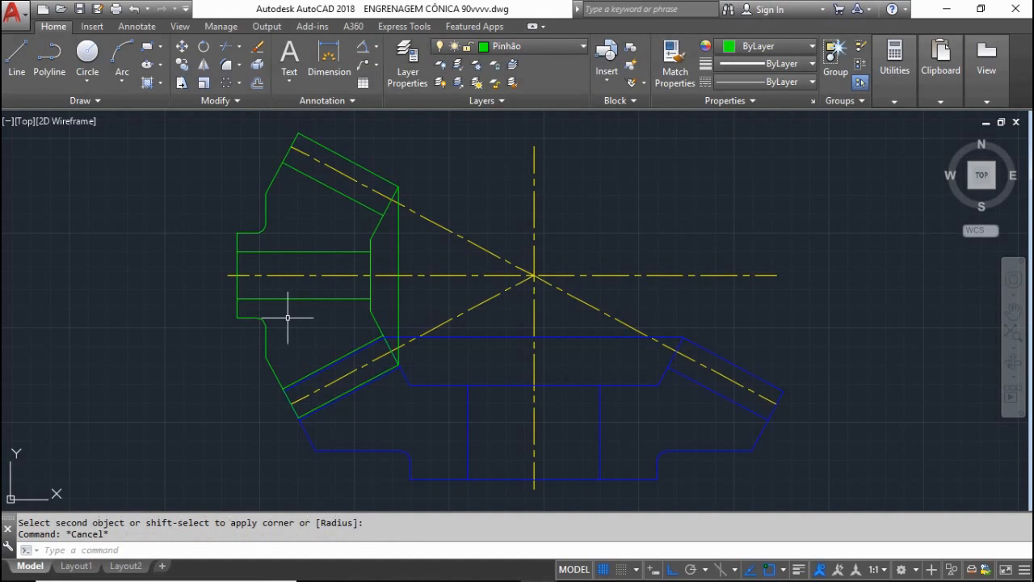
Fillet the blue gear's two slanted outer back lines with radius 0 so they meet at an apex below the gear
scroll(298, 322, "down", 2)
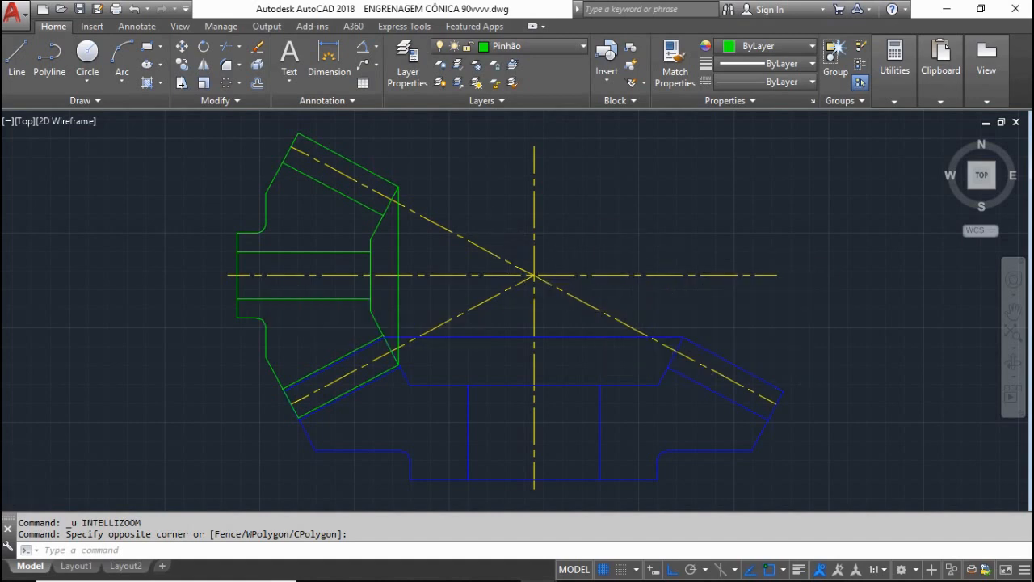
scroll(492, 231, "down", 2)
scroll(526, 297, "up", 2)
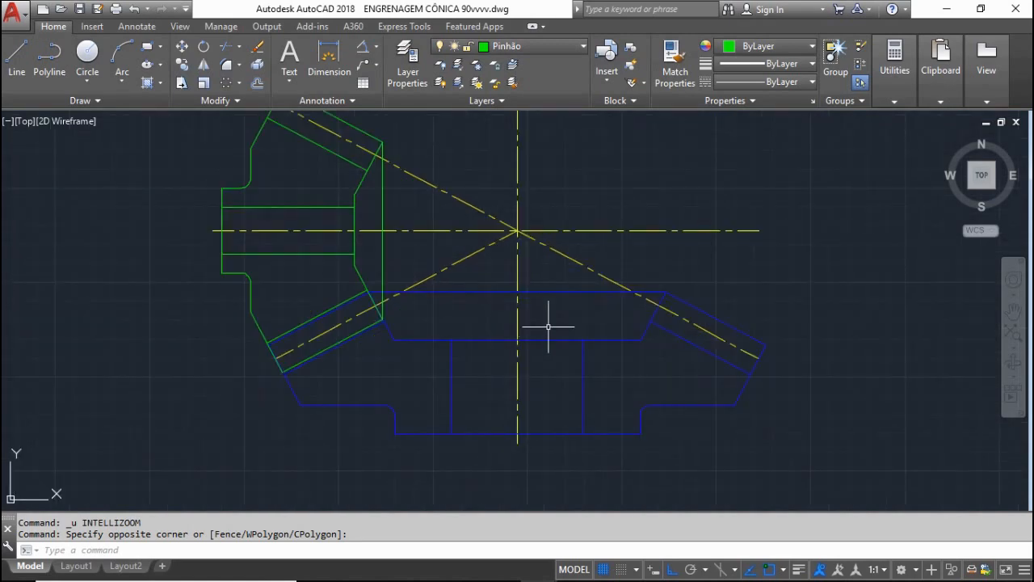
key("Escape")
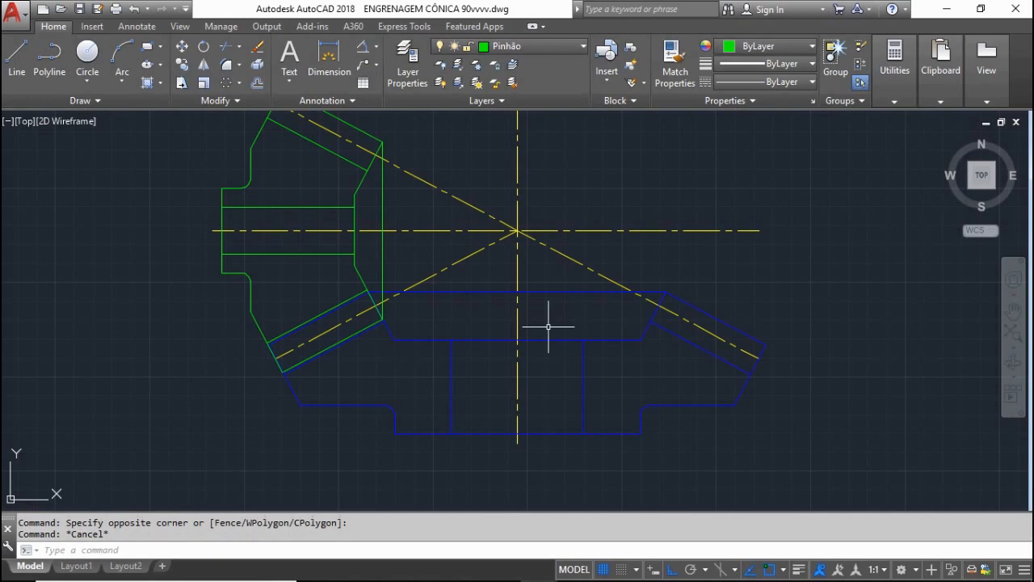
type("f")
key("Return")
type("r")
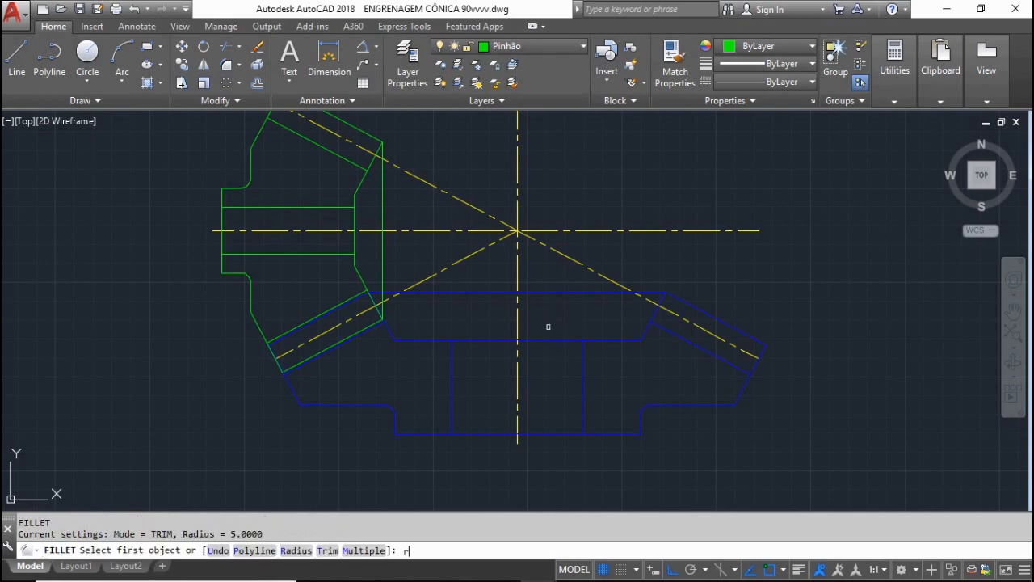
key("Return")
type("0")
key("Return")
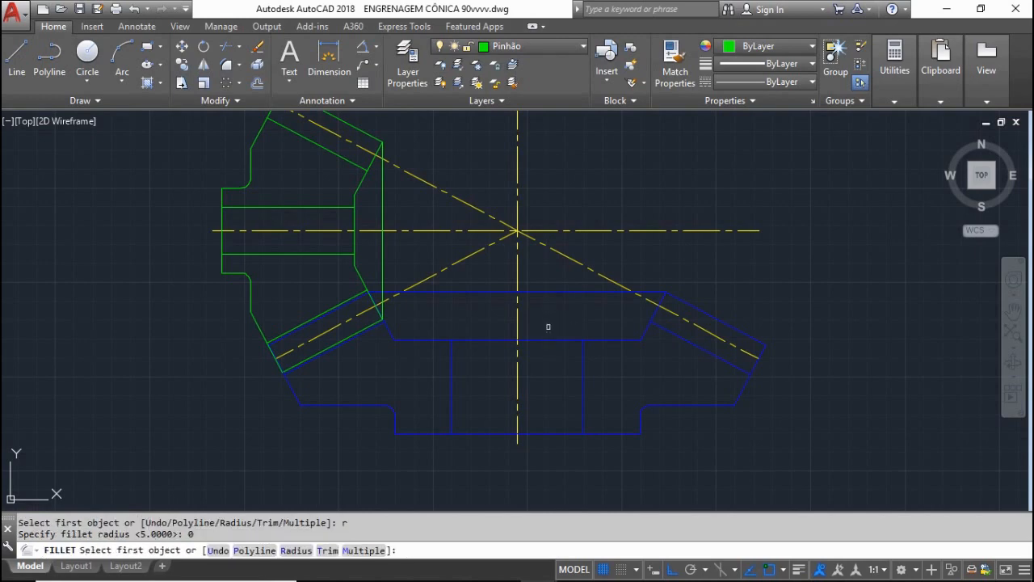
scroll(547, 326, "down", 3)
scroll(527, 412, "up", 3)
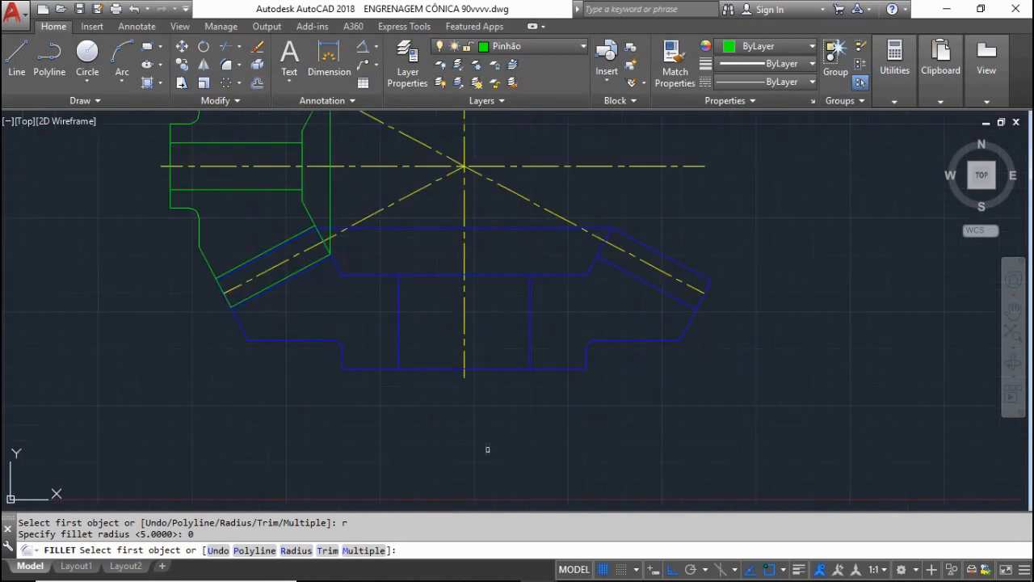
left_click(239, 324)
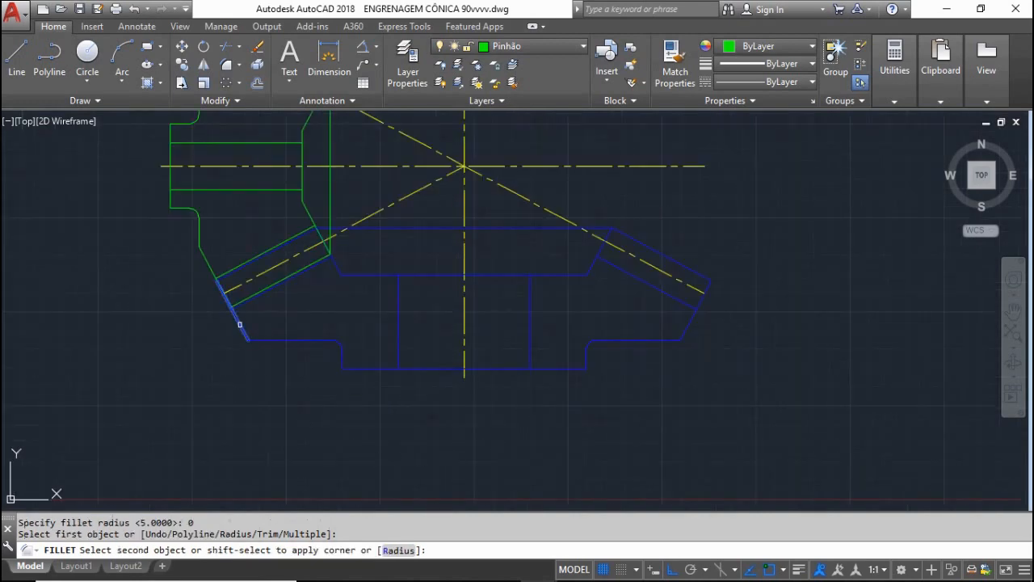
left_click(683, 325)
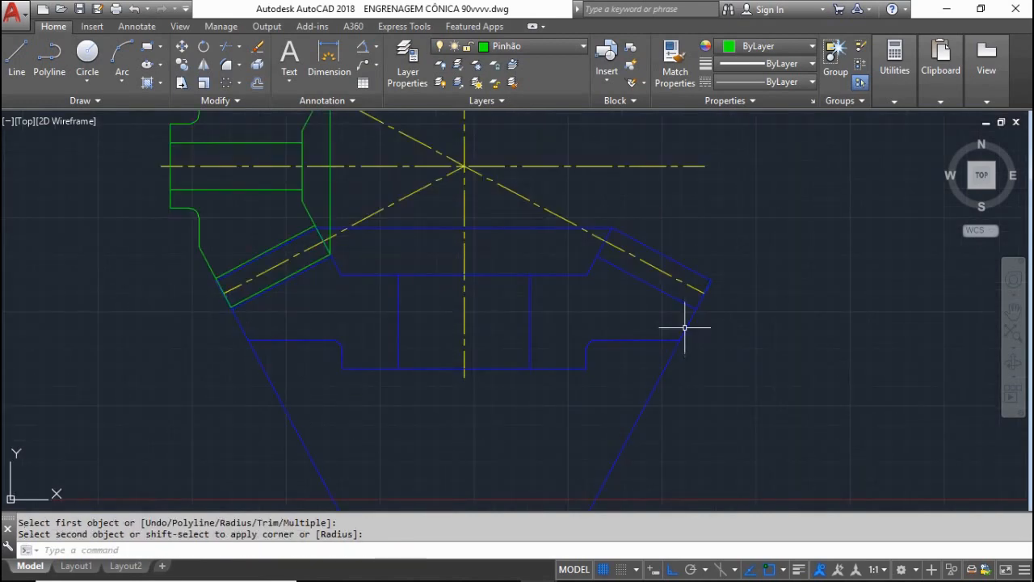
scroll(538, 296, "down", 3)
scroll(514, 488, "up", 5)
scroll(514, 488, "down", 3)
key("Escape")
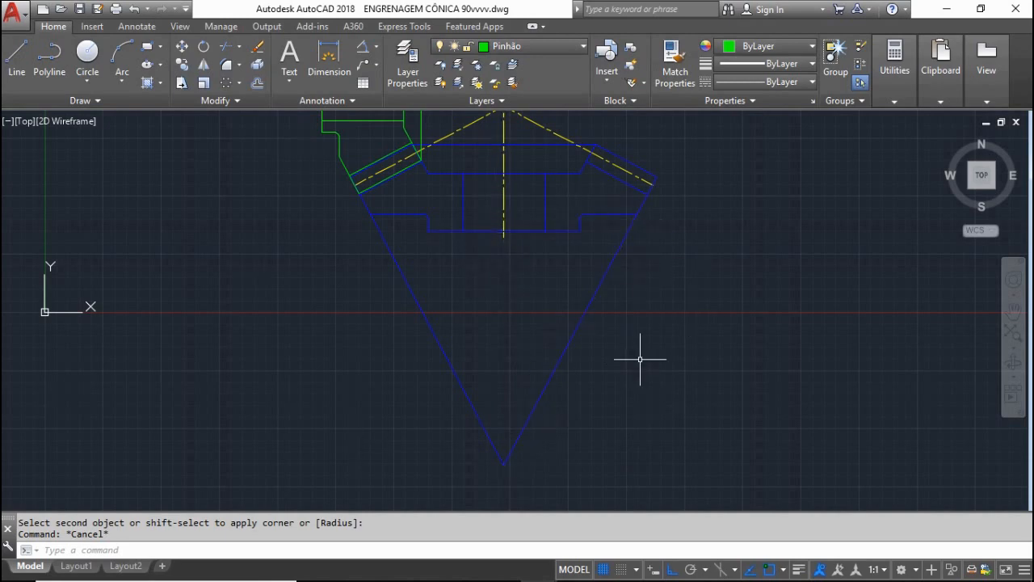
Draw a circle centred on the blue apex through the outer end of the gear tooth's yellow pitch line
type("c")
key("Return")
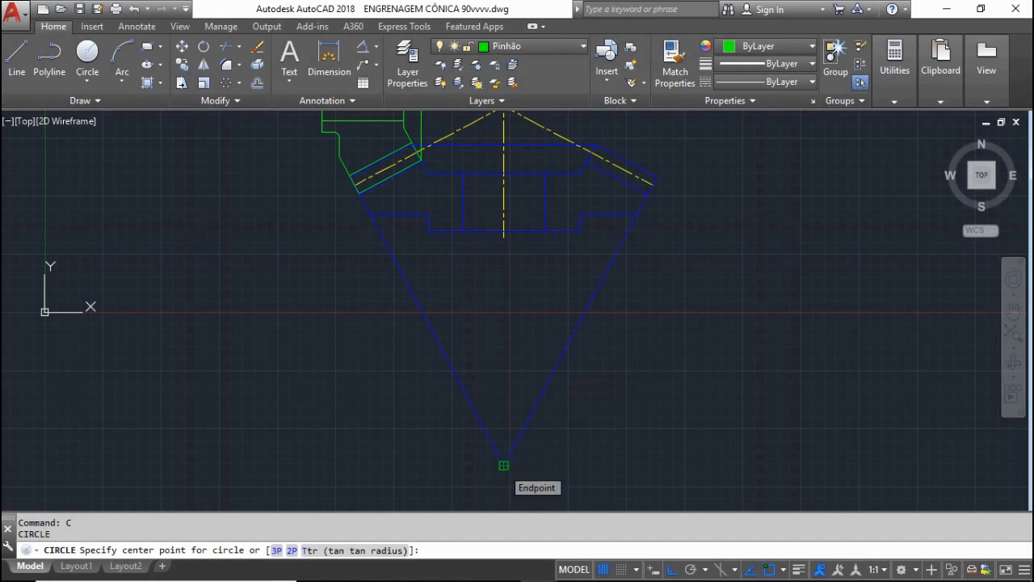
left_click(503, 466)
scroll(638, 180, "up", 5)
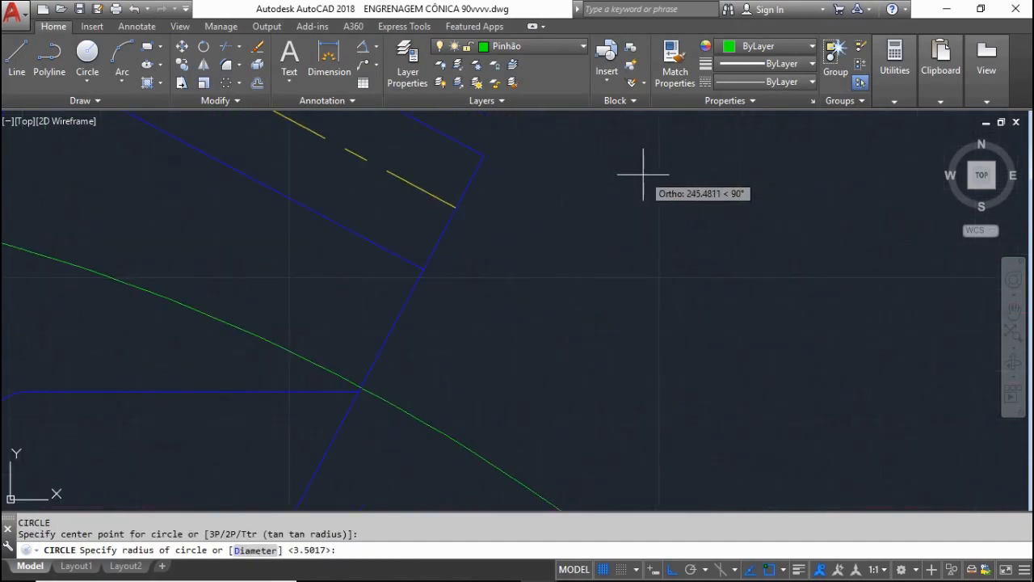
left_click(462, 212)
scroll(580, 222, "down", 2)
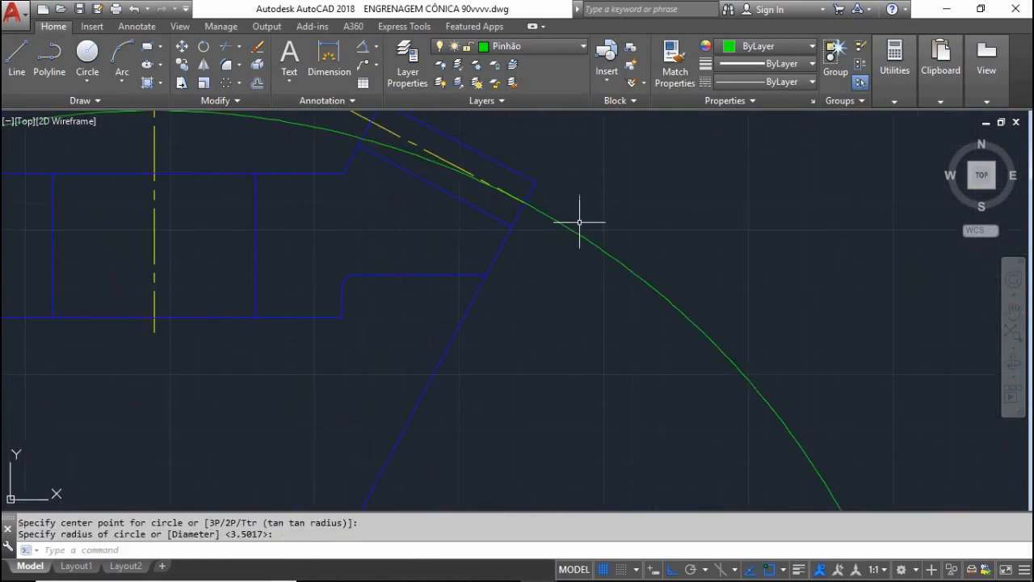
scroll(579, 222, "down", 6)
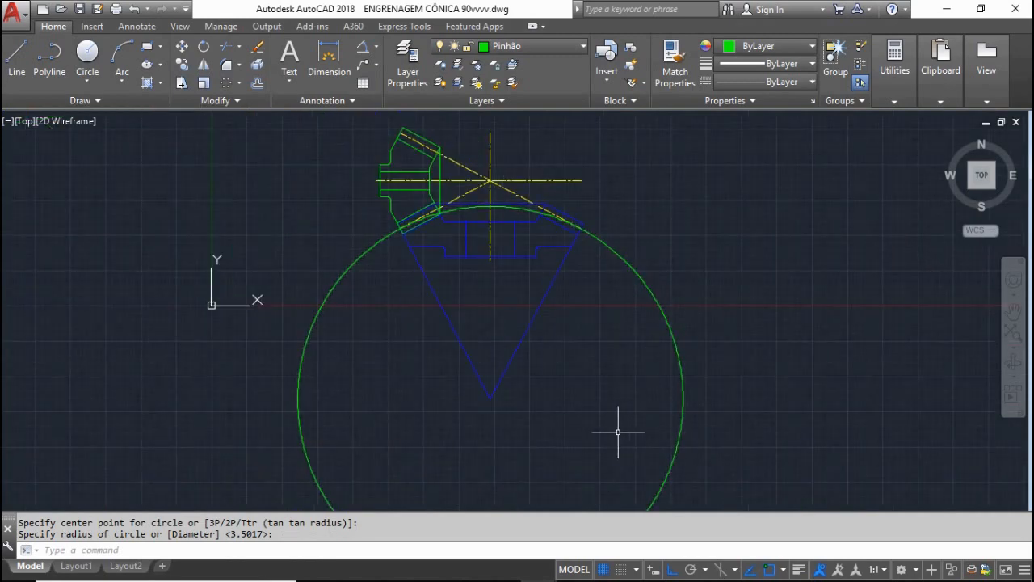
Draw a circle centred on the blue apex through the outer root corner of the gear tooth
type("c")
key("Return")
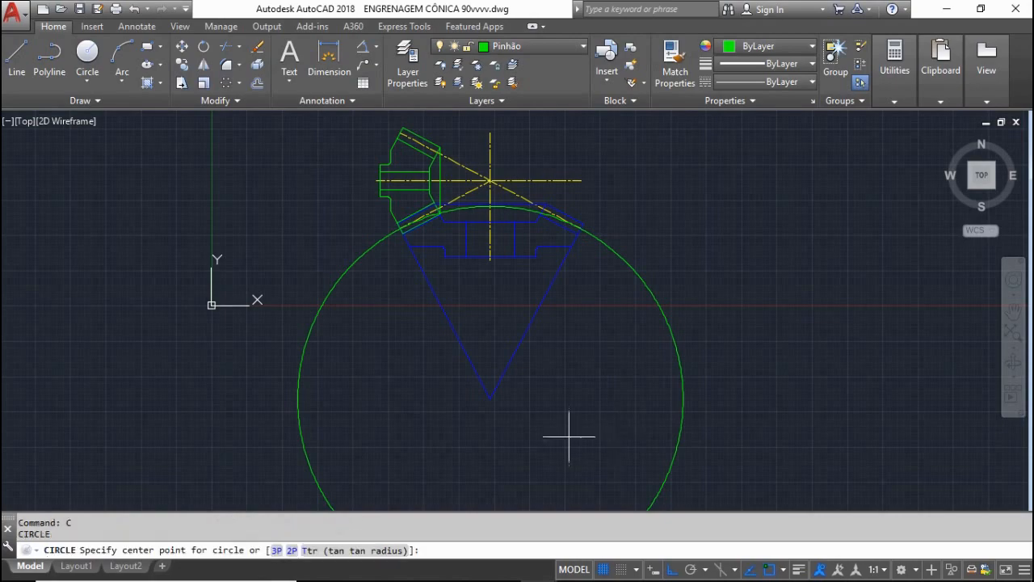
left_click(491, 395)
scroll(582, 197, "up", 6)
scroll(573, 301, "up", 2)
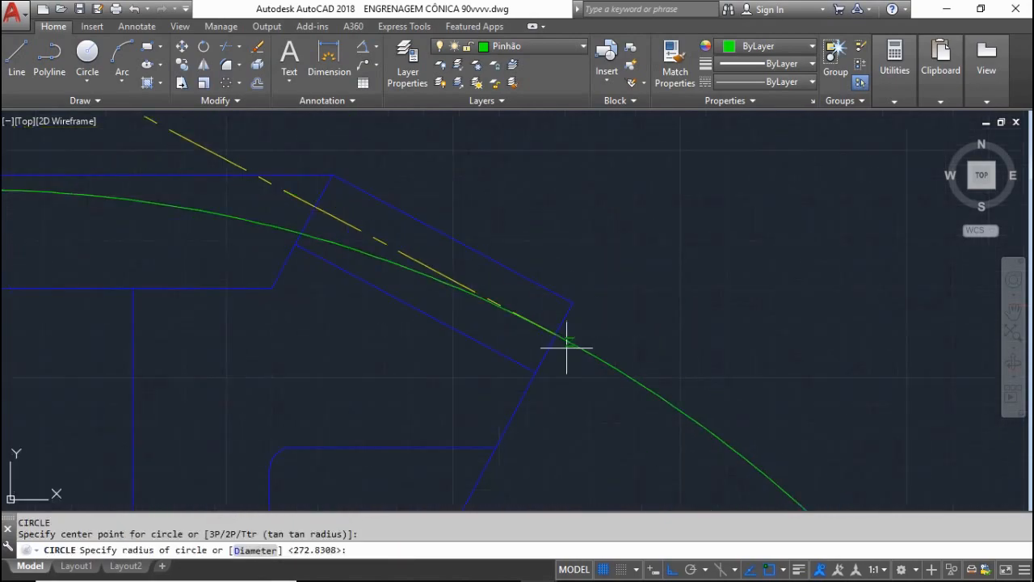
key("Escape")
scroll(600, 272, "down", 3)
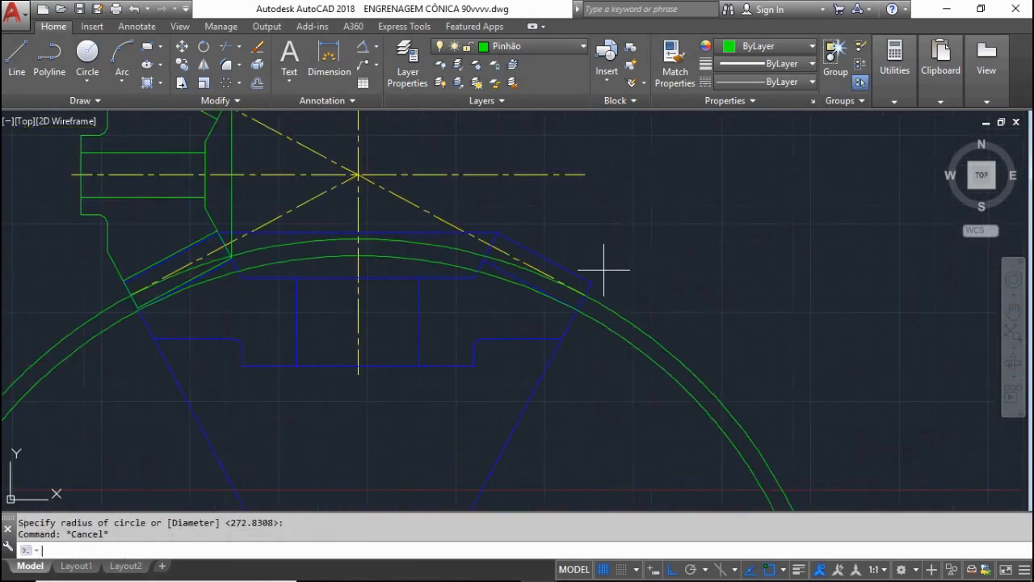
Draw a circle centred on the blue apex through the outer tip corner of the gear tooth
key("Return")
scroll(476, 230, "down", 4)
left_click(503, 378)
scroll(536, 319, "up", 5)
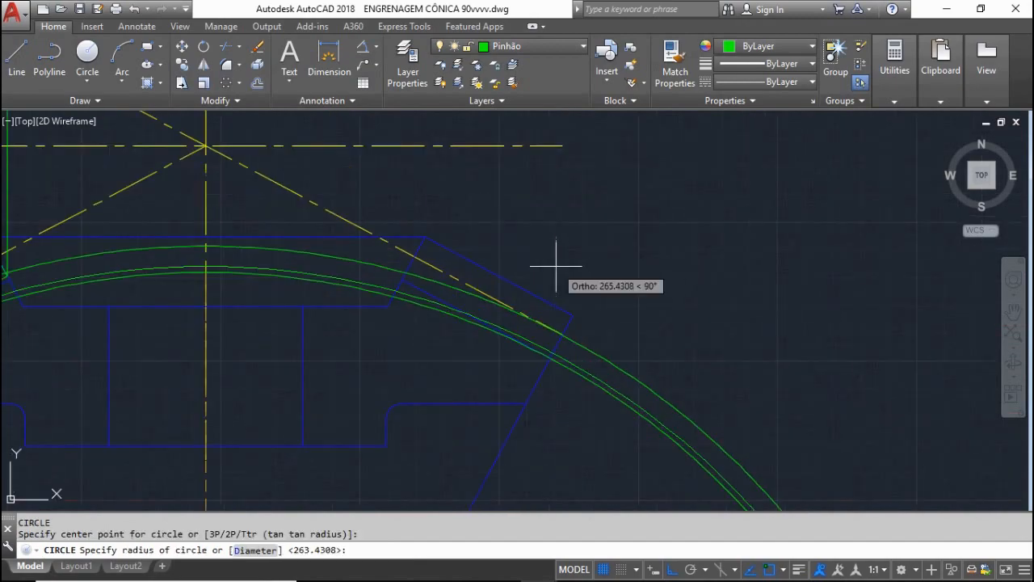
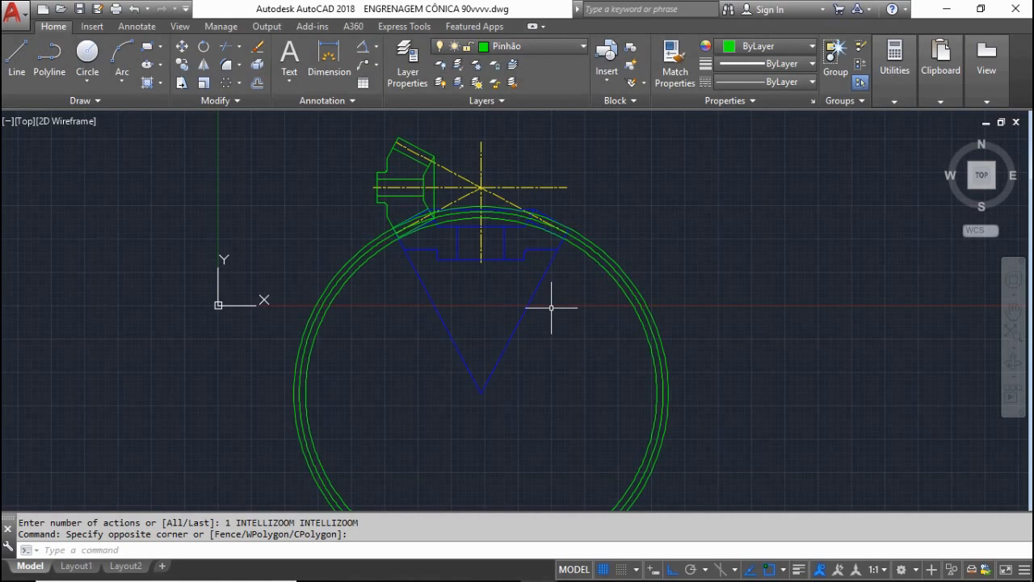
Draw a slanted line from the circles' centre to the outermost circle beside the gear, and a second line back to the centre
key("Escape")
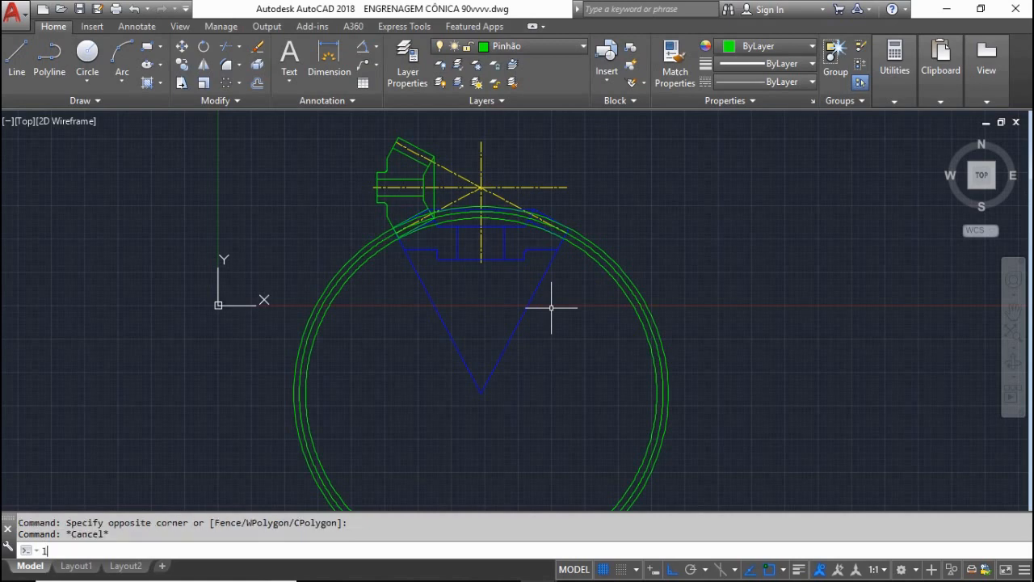
type("l")
key("Return")
left_click(482, 392)
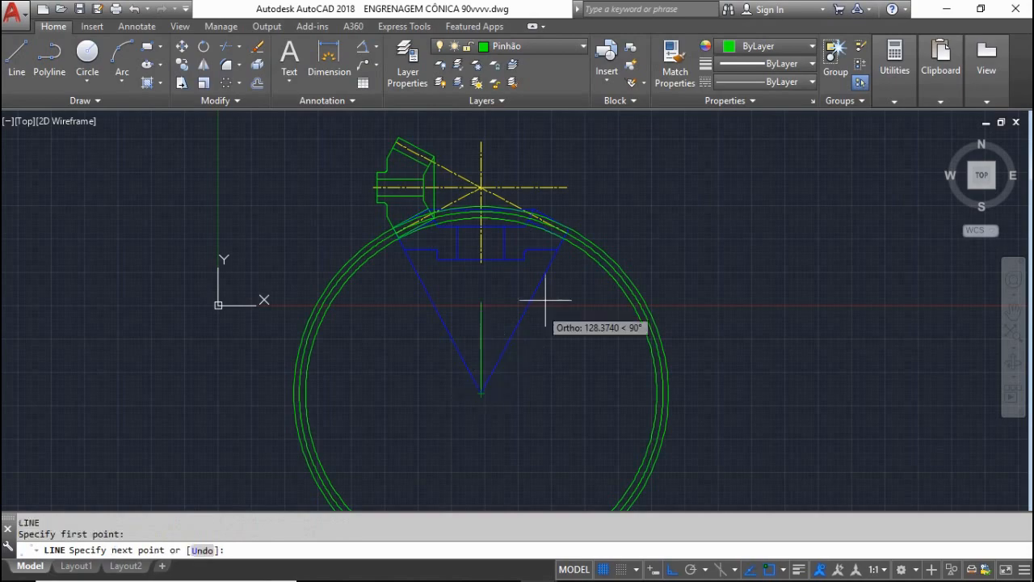
scroll(581, 262, "up", 4)
key("F8")
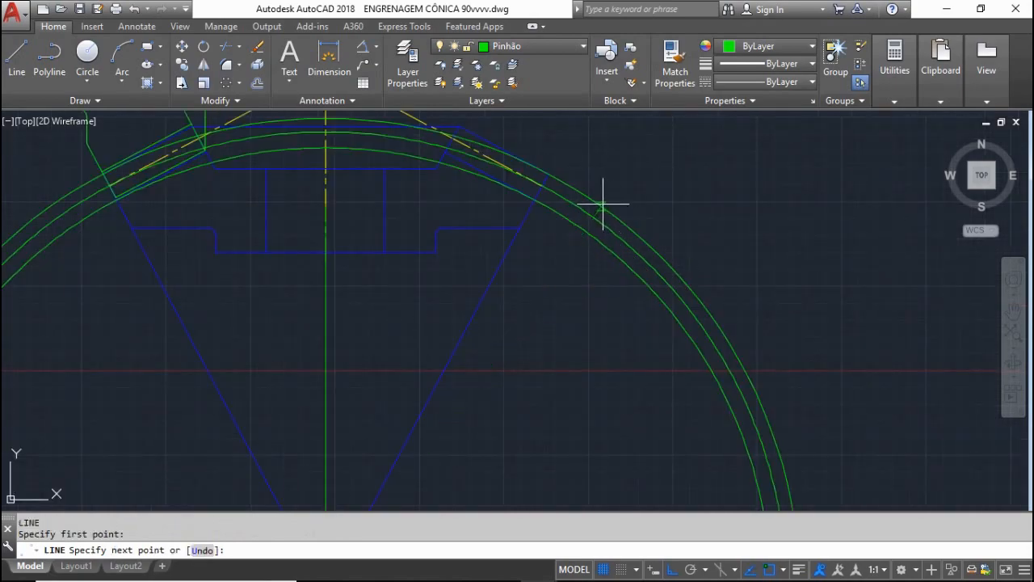
left_click(601, 205)
scroll(646, 214, "down", 4)
scroll(602, 300, "up", 3)
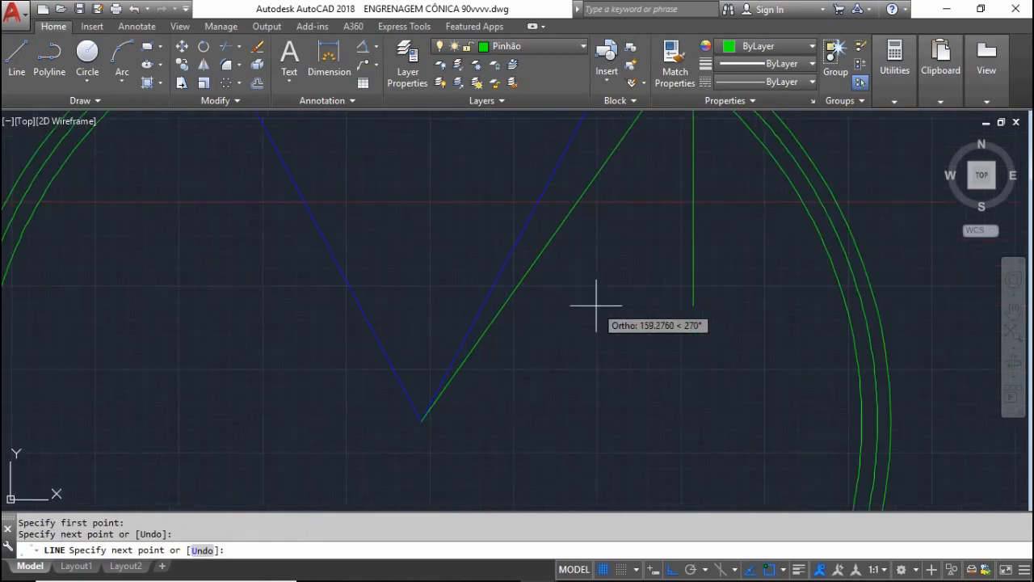
scroll(545, 336, "down", 4)
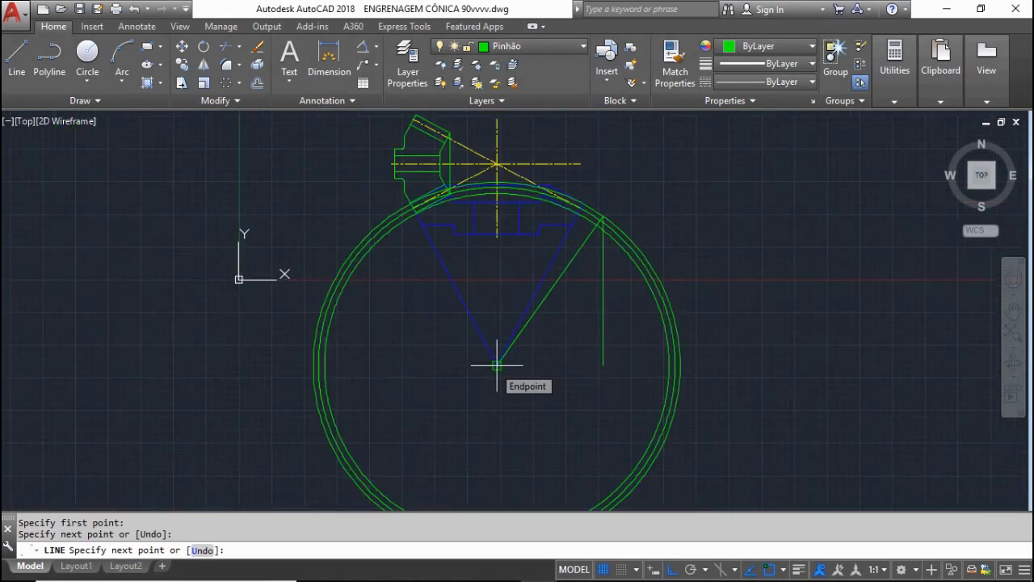
left_click(497, 365)
key("Escape")
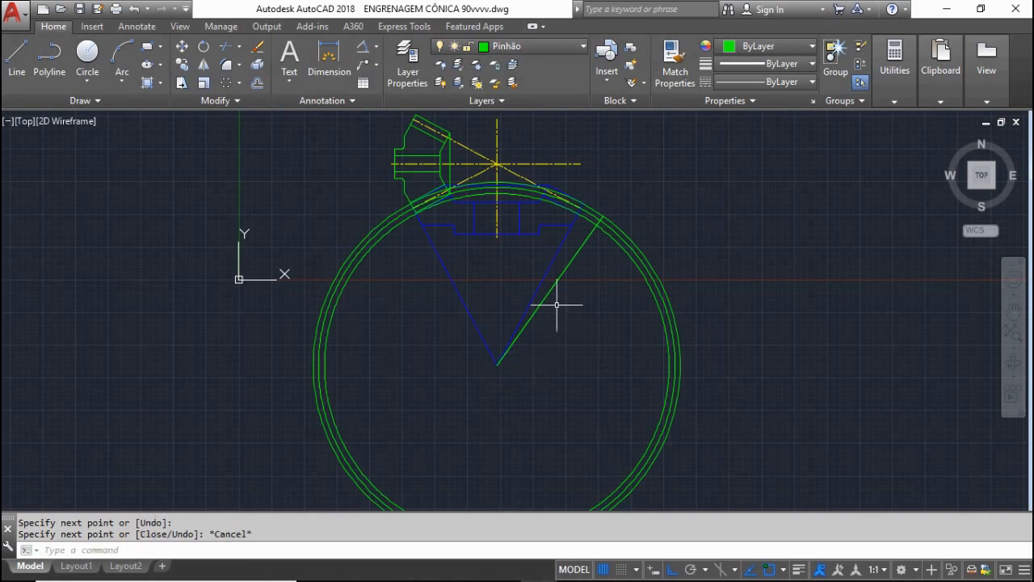
Rotate one of the two coincident radial lines by -20° about the circles' centre
left_click(552, 288)
type("ro")
key("Return")
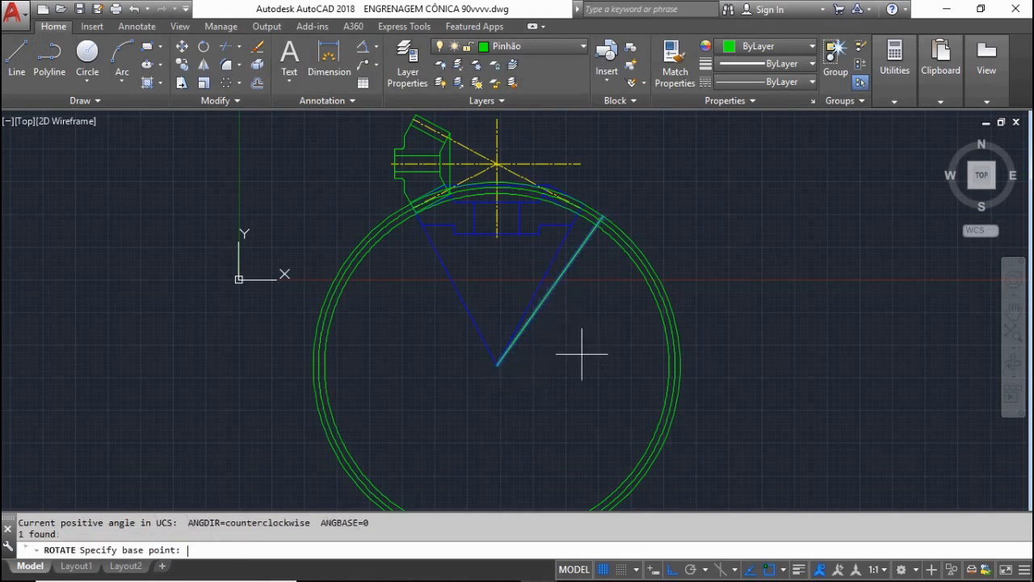
left_click(497, 364)
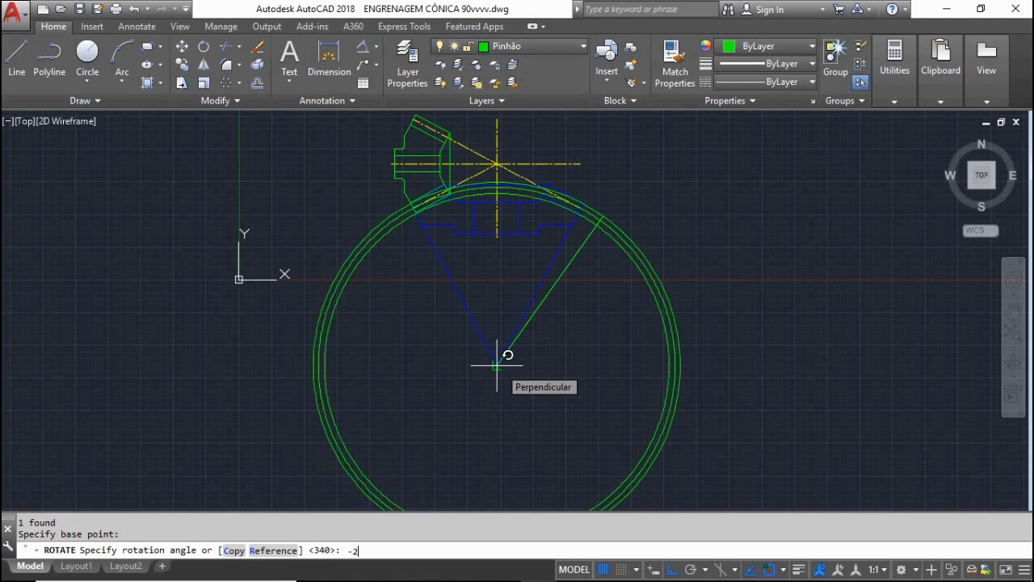
key("Return")
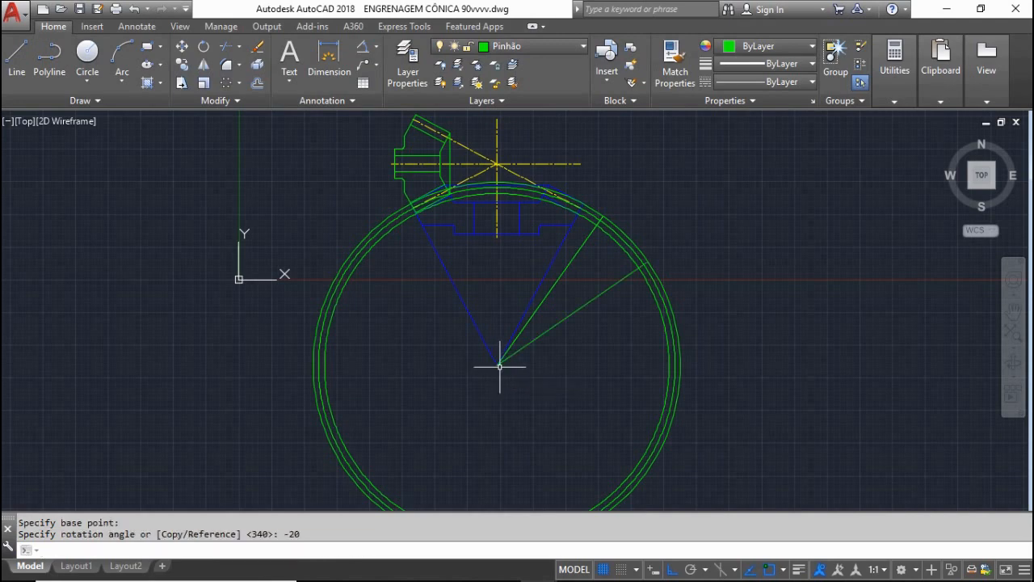
Draw a line from the unrotated radial line's intersection with the middle circle, perpendicular to the rotated radial line
type("l")
key("Return")
scroll(565, 307, "up", 5)
scroll(638, 210, "down", 3)
scroll(588, 196, "up", 2)
scroll(588, 196, "up", 2)
left_click(573, 178)
scroll(574, 181, "up", 1)
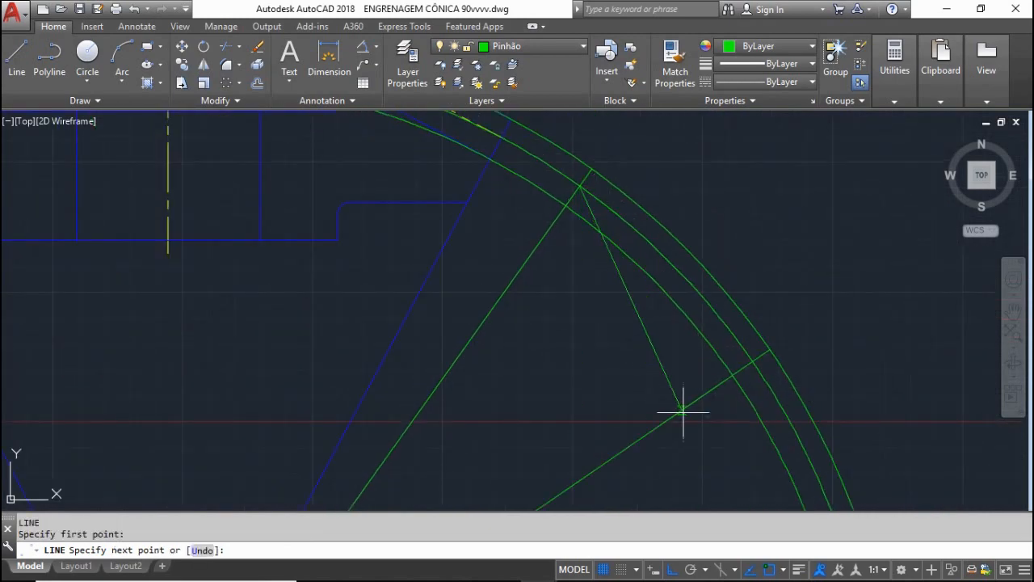
left_click(719, 385)
key("Escape")
scroll(567, 318, "down", 2)
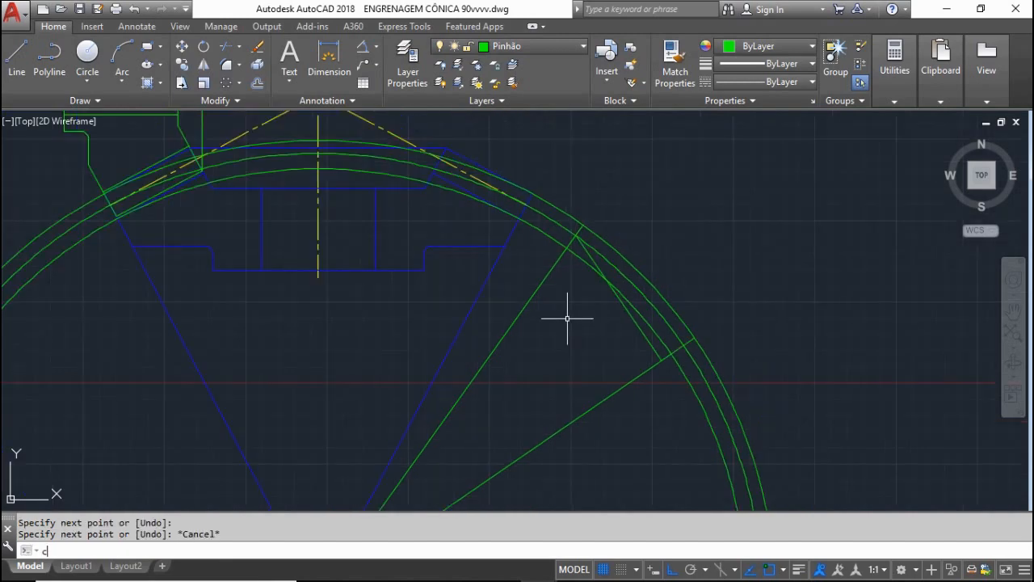
Draw a circle centred on the foot of the perpendicular line, passing through its other end on the middle circle
type("c")
key("Return")
left_click(661, 359)
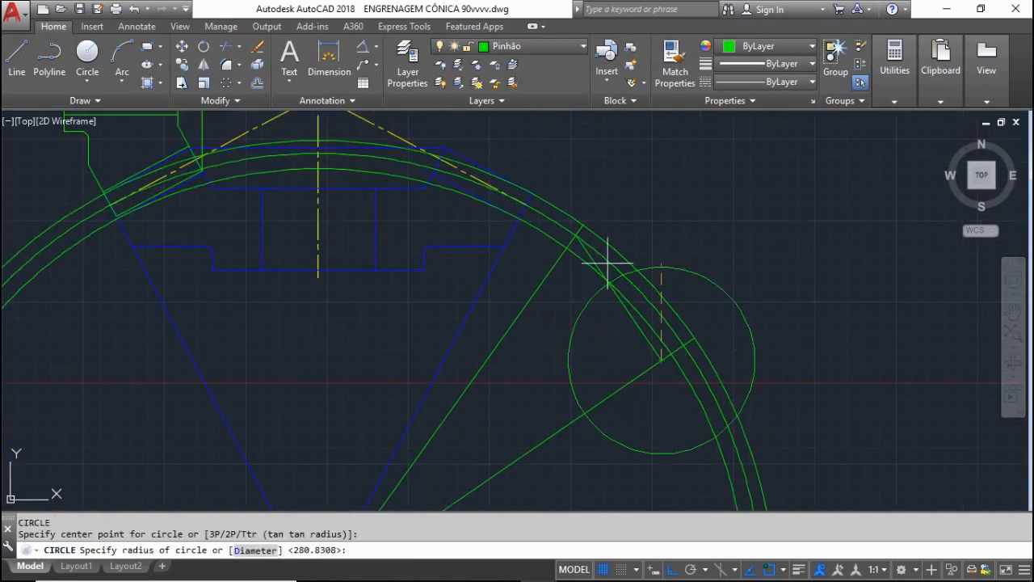
scroll(575, 237, "up", 2)
left_click(566, 231)
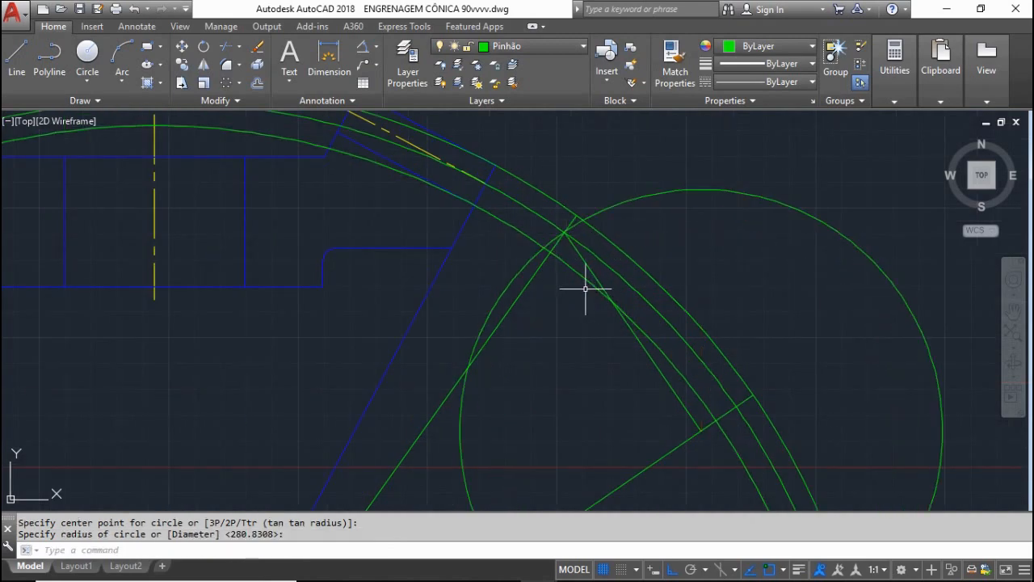
scroll(585, 288, "down", 2)
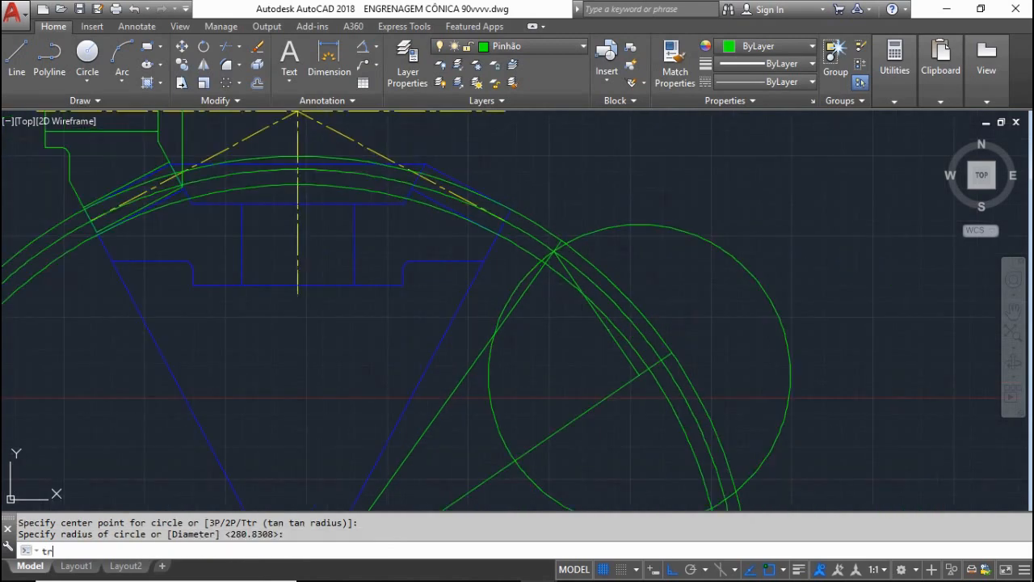
Trim the new circle to the inner and outer circles, leaving a short tooth flank arc between them
type("tr")
key("Return")
left_click(605, 272)
left_click(562, 277)
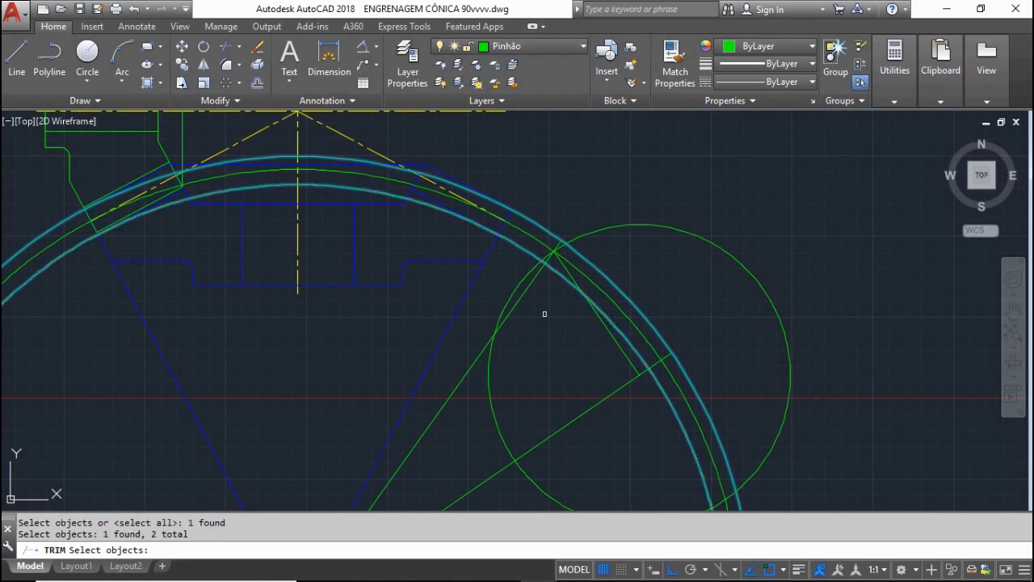
key("Return")
left_click(521, 282)
left_click(574, 251)
left_click(590, 240)
left_click(580, 218)
key("Escape")
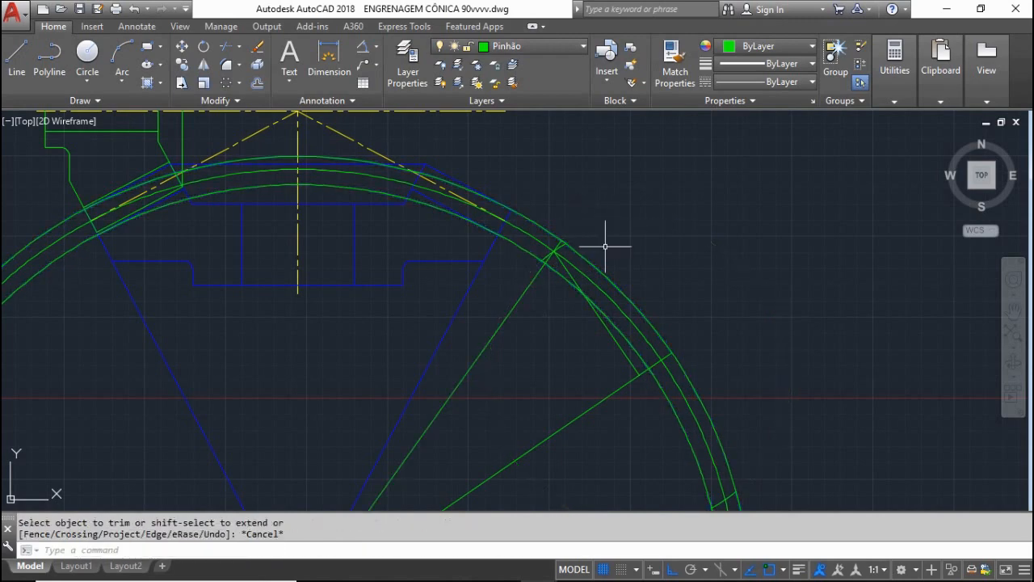
Delete the perpendicular line, the two radial construction lines and the leftover arc piece farther round the circles
left_click(558, 258)
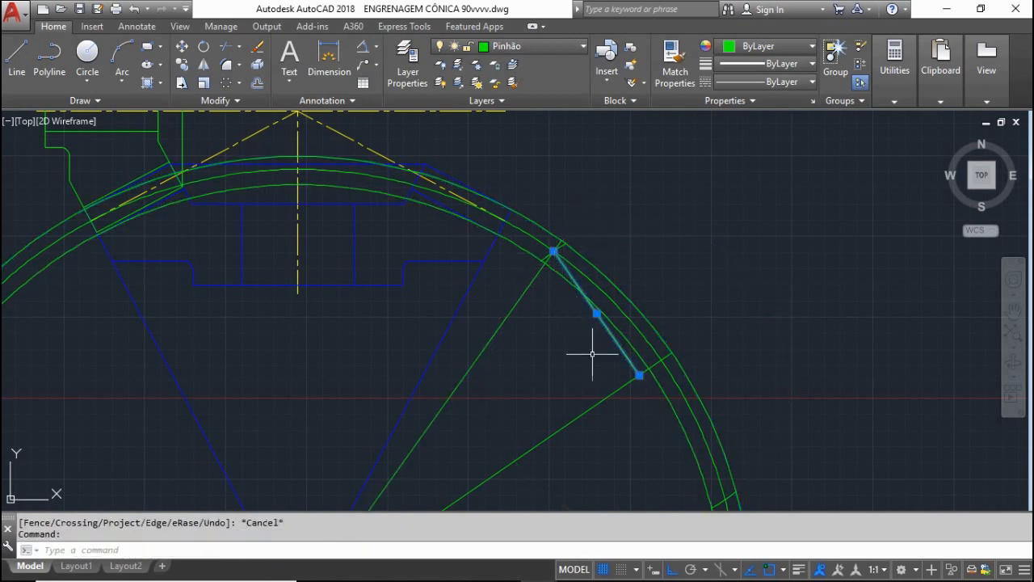
key("Delete")
left_click(598, 410)
scroll(558, 315, "down", 4)
left_click(664, 426)
scroll(590, 332, "up", 8)
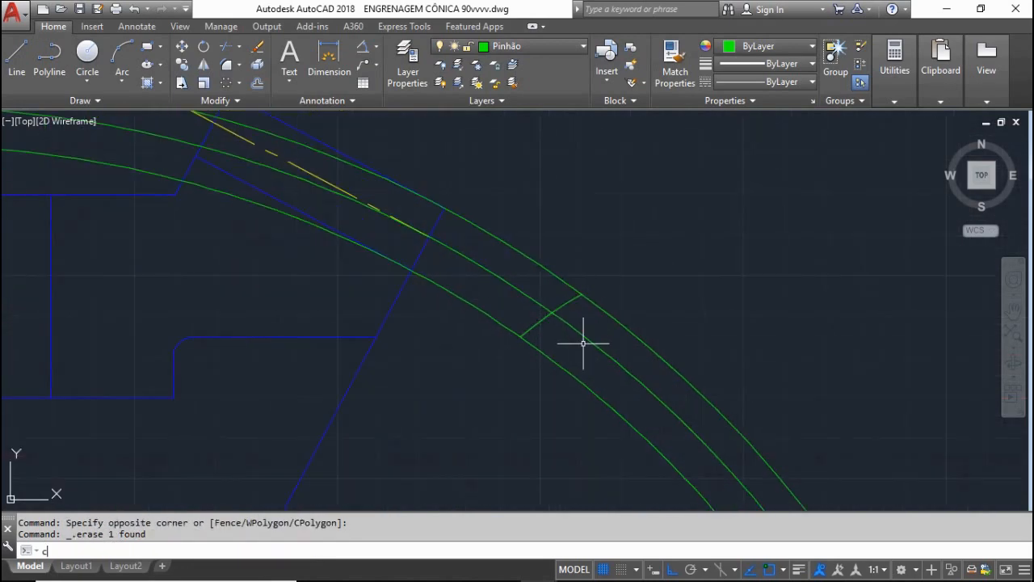
Draw a small circle centred where the tooth flank arc crosses the middle circle
type("c")
key("Return")
scroll(538, 314, "up", 2)
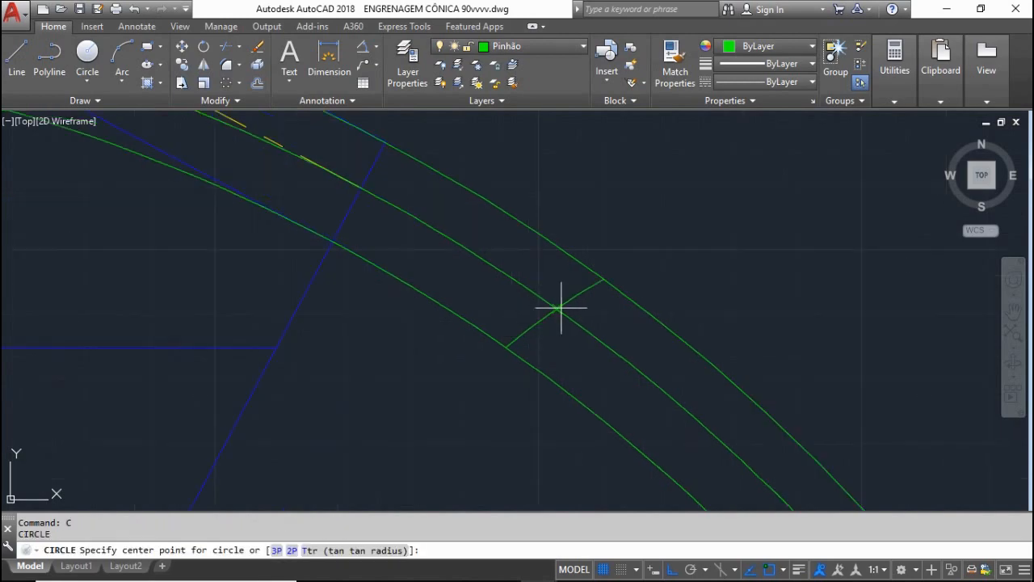
left_click(556, 307)
left_click(557, 288)
scroll(561, 277, "down", 1)
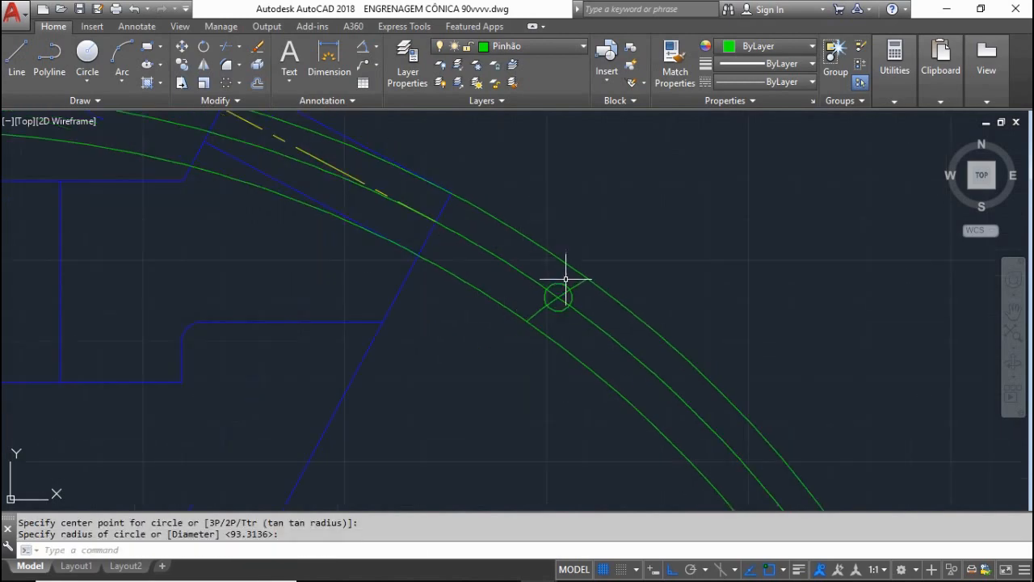
Create a polar array of the small circle around the large circles' centre with 273 items over 360°
left_click(224, 82)
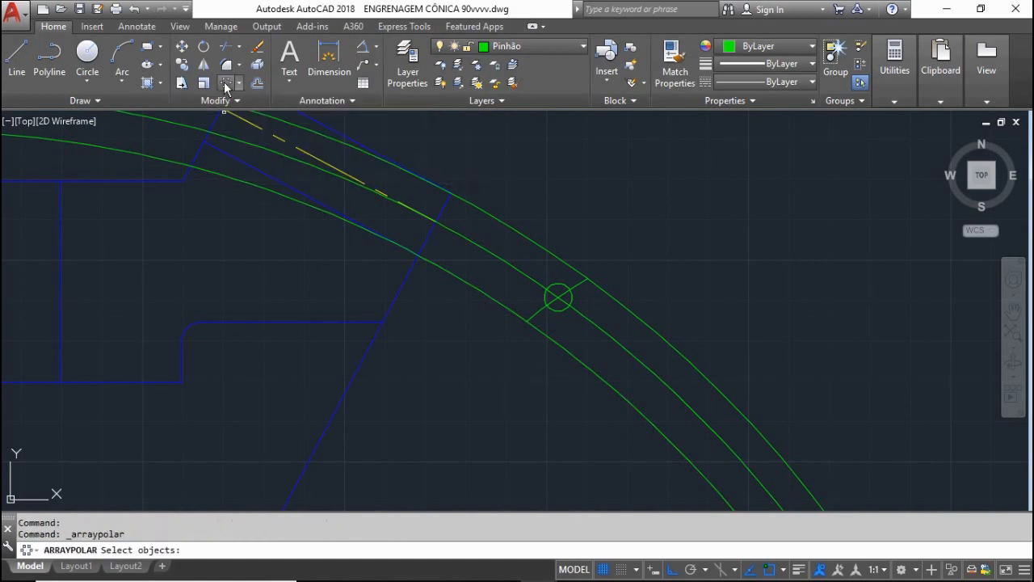
left_click(559, 281)
scroll(571, 245, "down", 3)
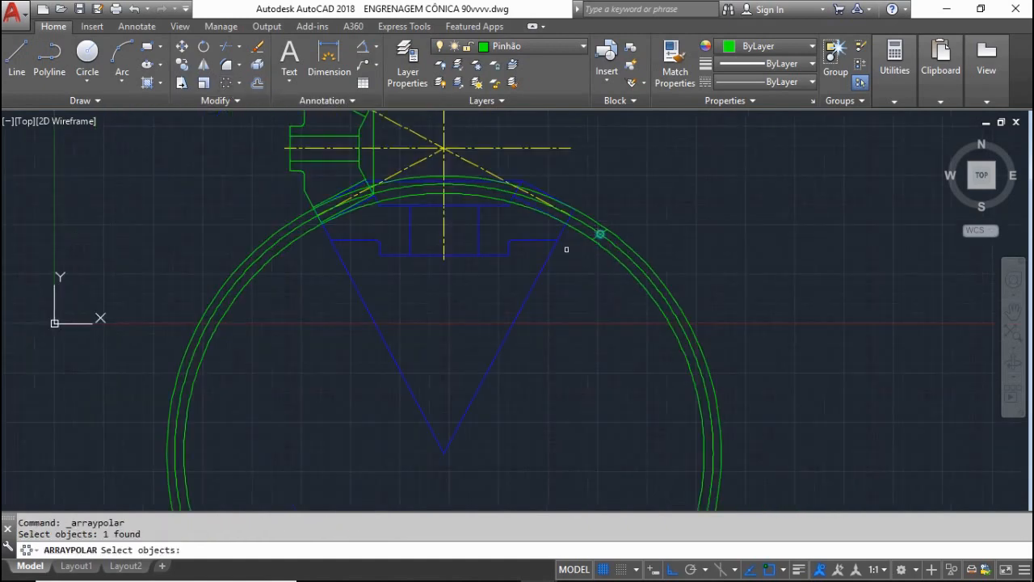
key("Return")
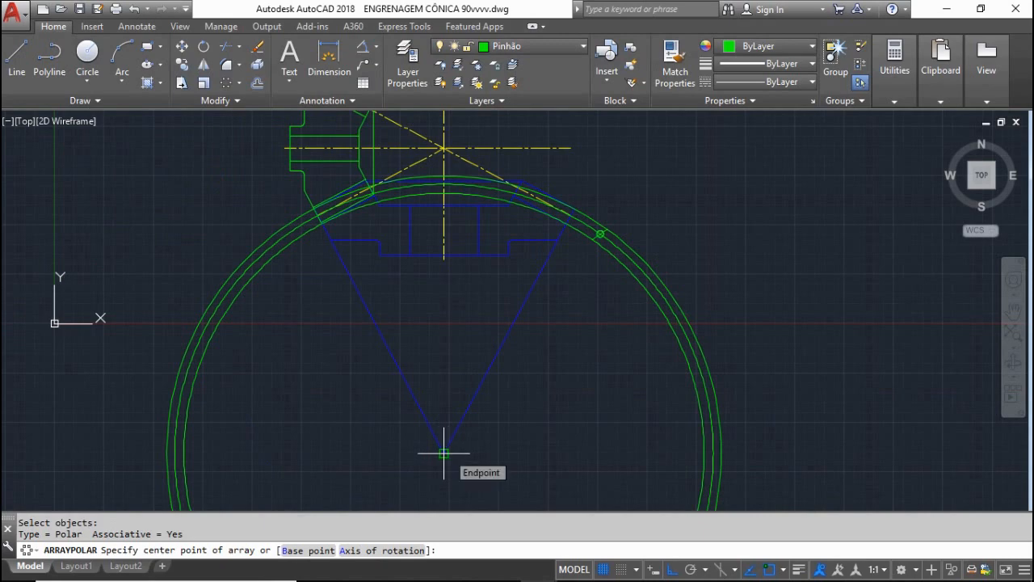
left_click(443, 453)
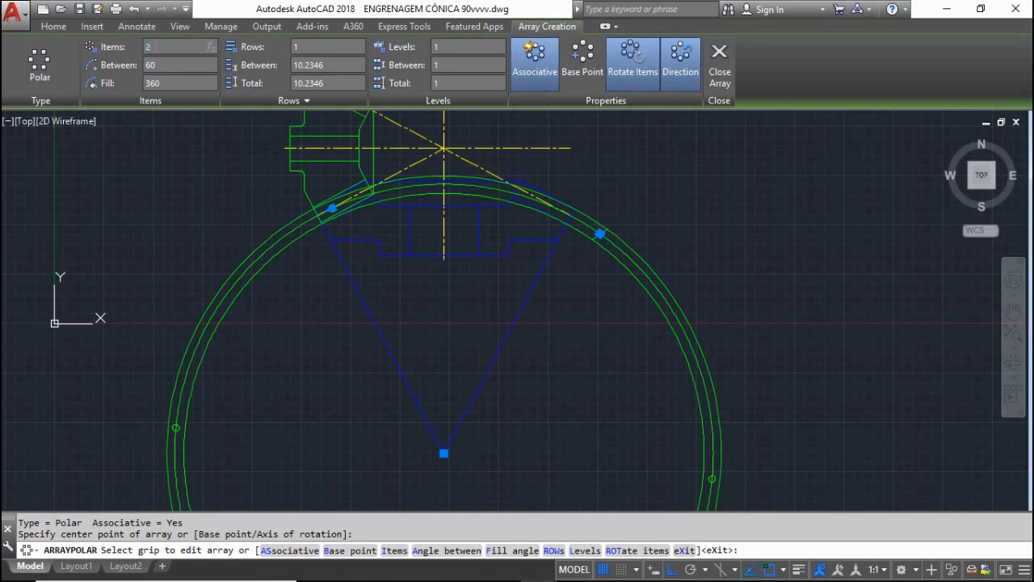
key("Return")
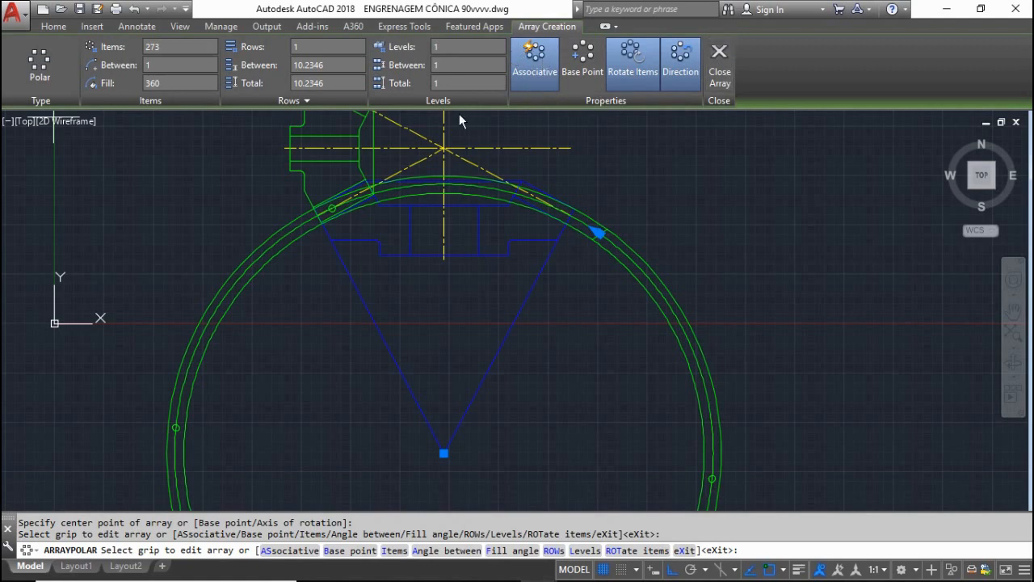
left_click(722, 65)
scroll(628, 258, "up", 3)
scroll(583, 204, "down", 3)
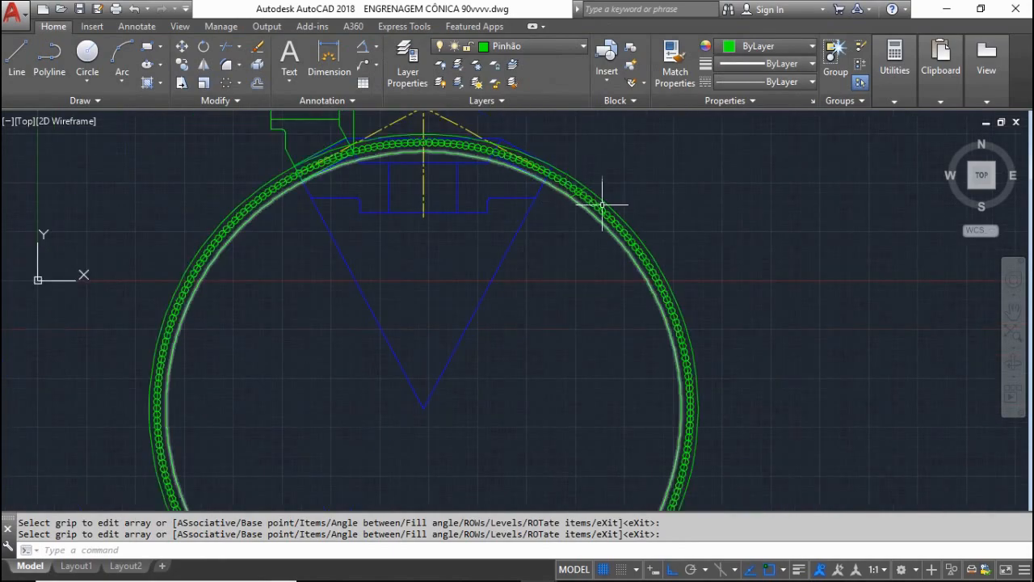
scroll(583, 204, "up", 4)
key("Escape")
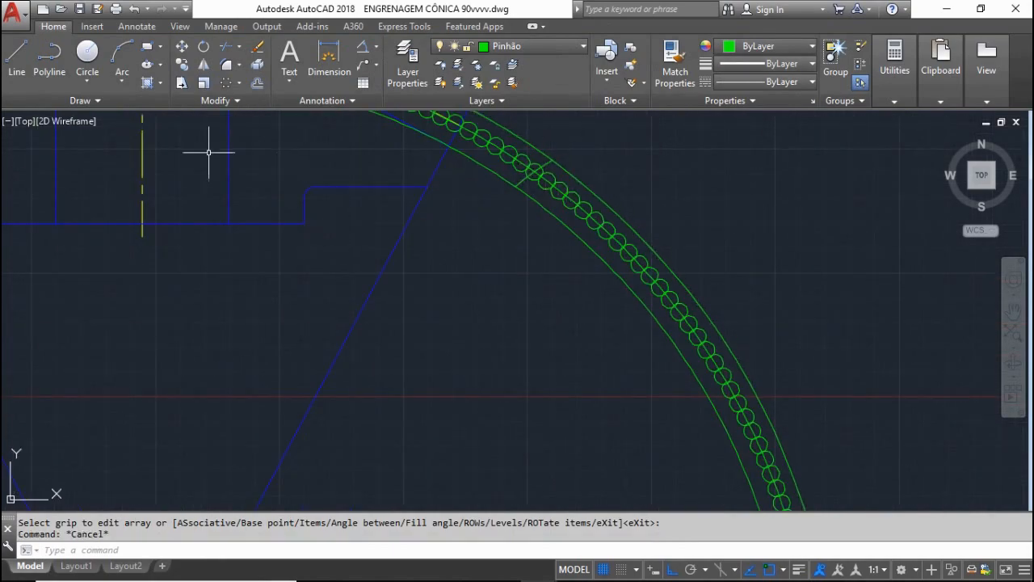
Mirror the tooth flank arc about the radial line through the centre of the next small circle, keeping the original
left_click(204, 64)
left_click(548, 164)
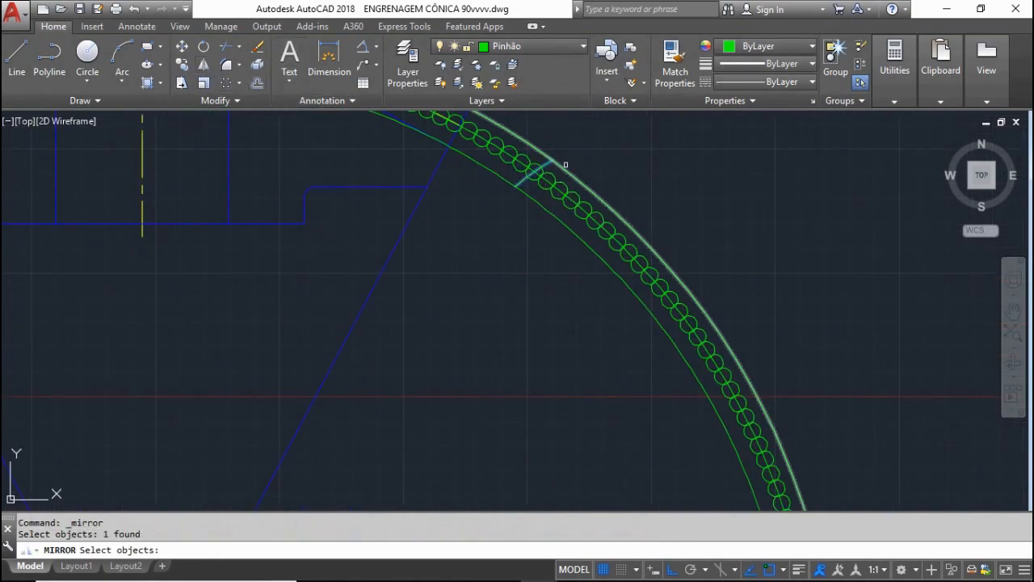
key("Return")
scroll(496, 260, "down", 3)
scroll(312, 461, "down", 2)
left_click(304, 475)
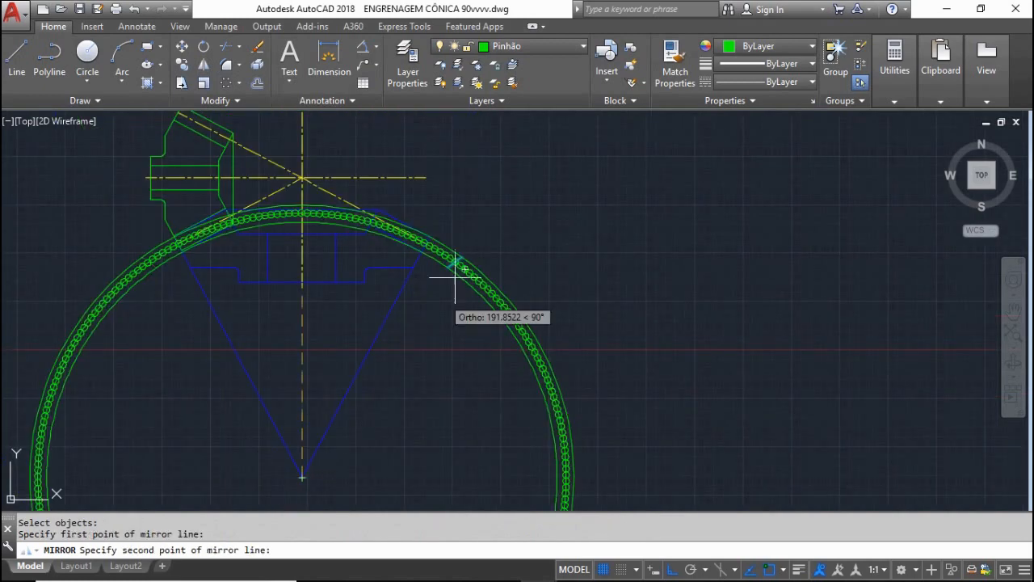
scroll(454, 275, "up", 5)
left_click(421, 252)
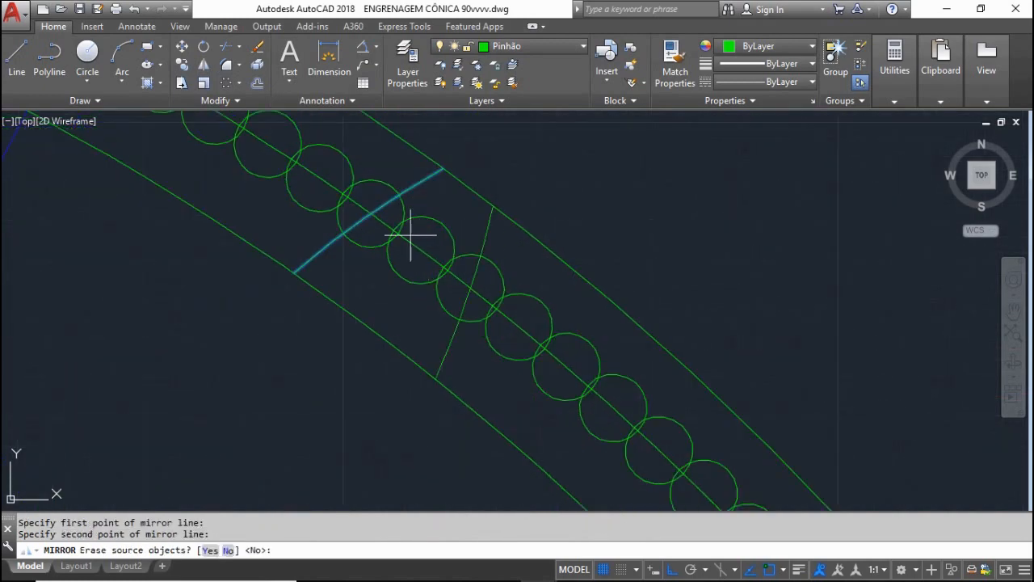
key("Return")
Mirror the second flank about the radial line through the following small circle to start the neighbouring tooth, keeping the source
key("Return")
left_click(490, 233)
left_click(476, 214)
scroll(476, 182, "down", 3)
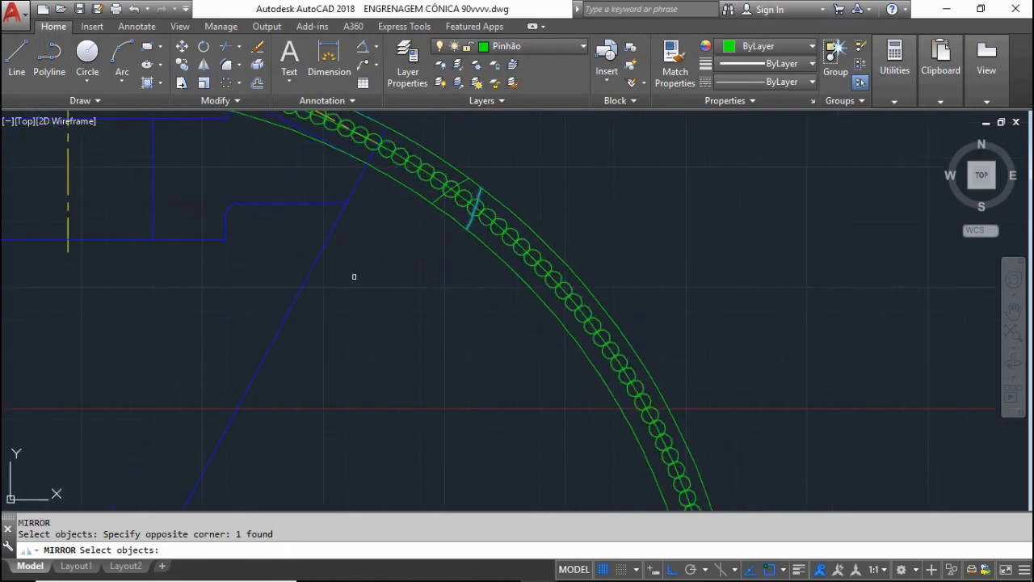
scroll(355, 276, "down", 3)
key("Return")
left_click(285, 380)
scroll(407, 243, "up", 5)
scroll(275, 404, "up", 4)
left_click(280, 347)
scroll(437, 212, "down", 4)
key("Return")
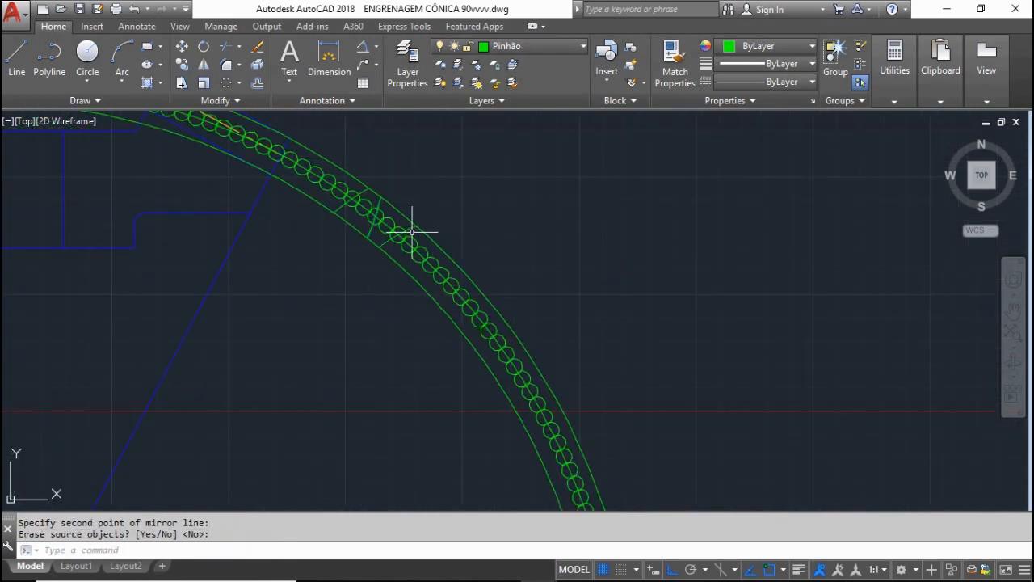
Mirror the third flank about the radial line through the next small circle to close the second tooth, keeping the source
left_click(411, 227)
key("Return")
scroll(449, 198, "down", 2)
left_click(266, 402)
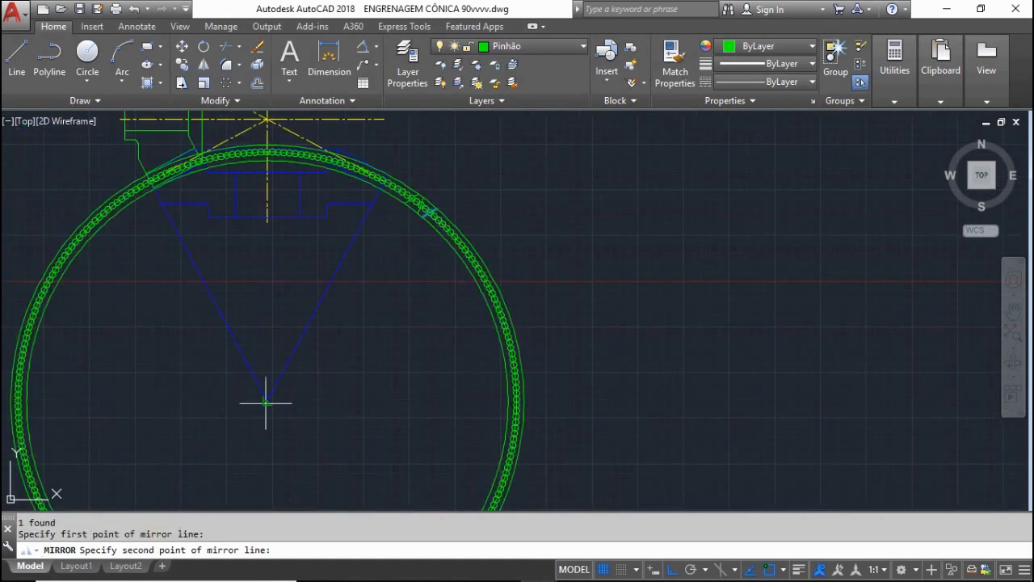
scroll(442, 224, "up", 4)
left_click(468, 243)
scroll(473, 267, "down", 3)
scroll(475, 311, "up", 1)
key("Return")
Mirror the fourth flank clockwise about the radial line through the next small circle to add a fifth flank
key("Return")
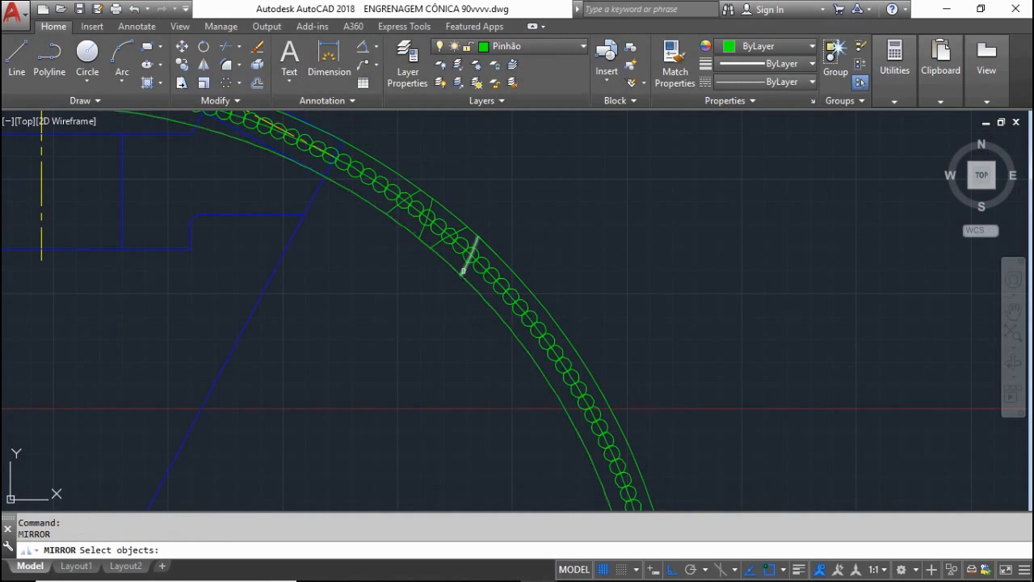
left_click(463, 271)
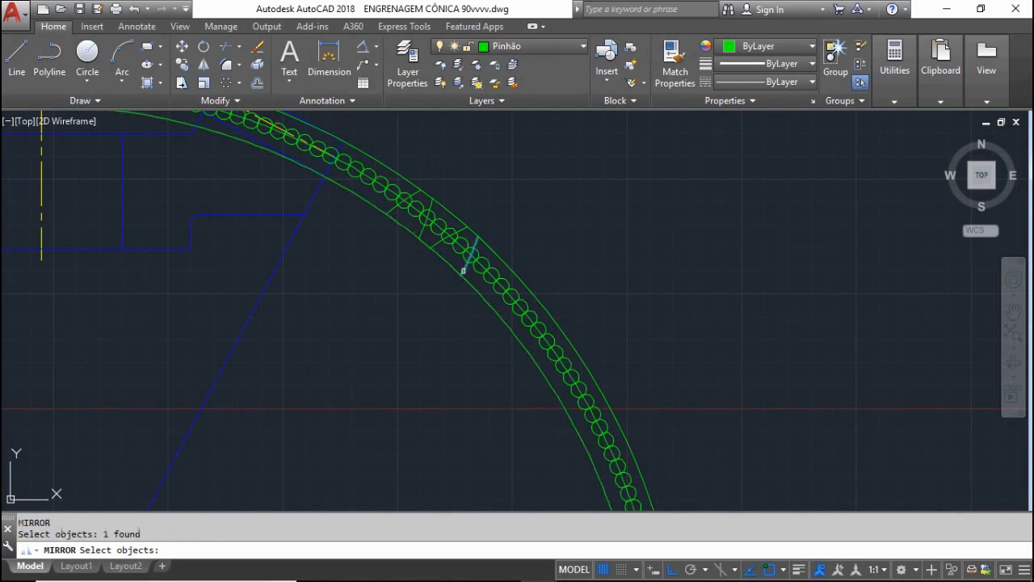
key("Return")
left_click(476, 260)
scroll(479, 261, "down", 2)
scroll(479, 261, "down", 2)
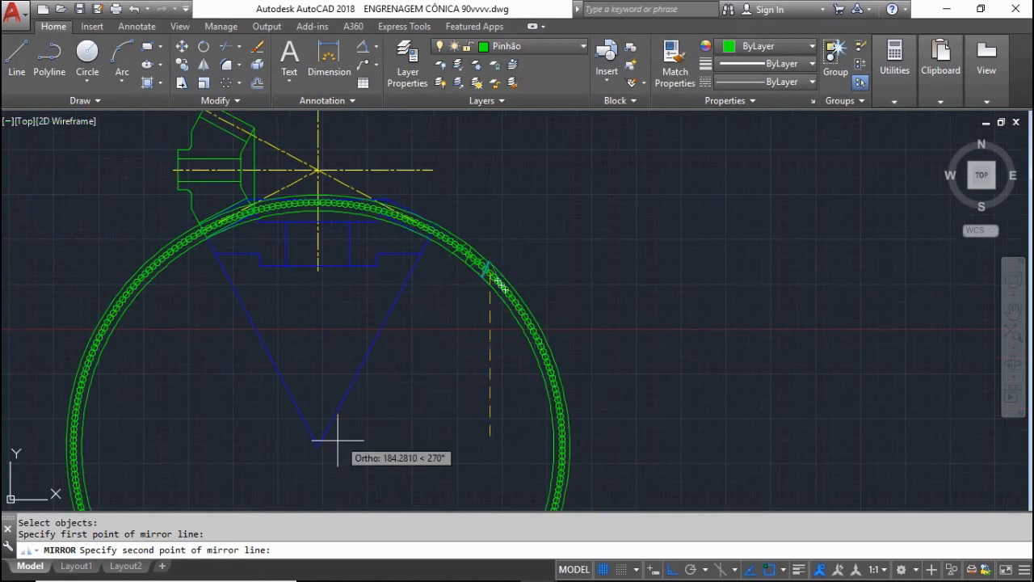
left_click(335, 436)
key("Return")
Mirror the original first flank counterclockwise about the radial line through the small circle before it, keeping the source
key("Return")
scroll(342, 429, "up", 2)
scroll(428, 190, "up", 4)
left_click(433, 198)
key("Return")
left_click(434, 192)
scroll(434, 192, "down", 3)
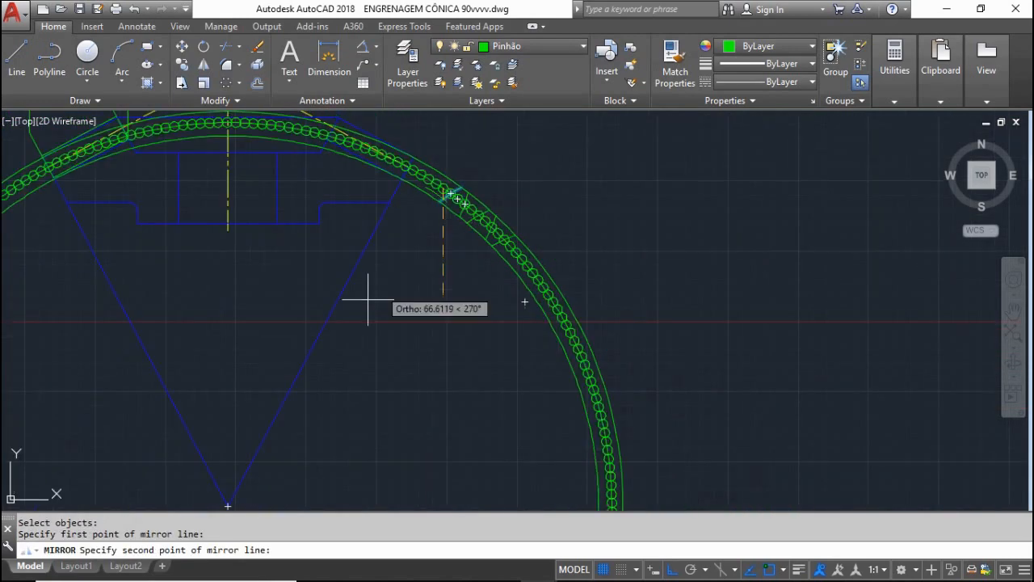
left_click(228, 503)
key("Return")
scroll(450, 173, "up", 2)
scroll(399, 279, "up", 3)
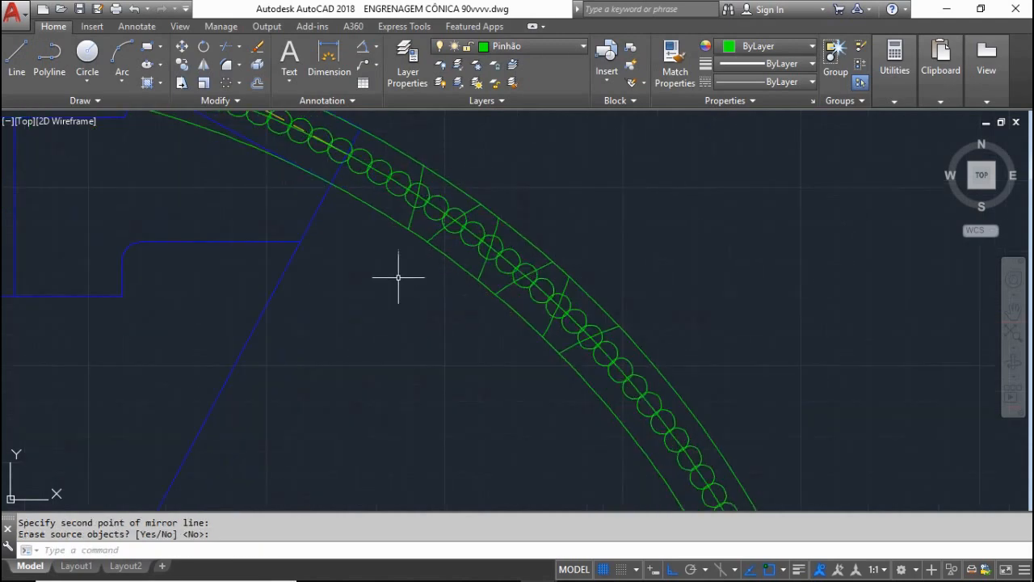
Delete the polar array of small circles
key("Return")
left_click(517, 259)
key("Delete")
Trim the root, middle and tip circles to the two outermost flanks, leaving only the arcs between them
type("ts o")
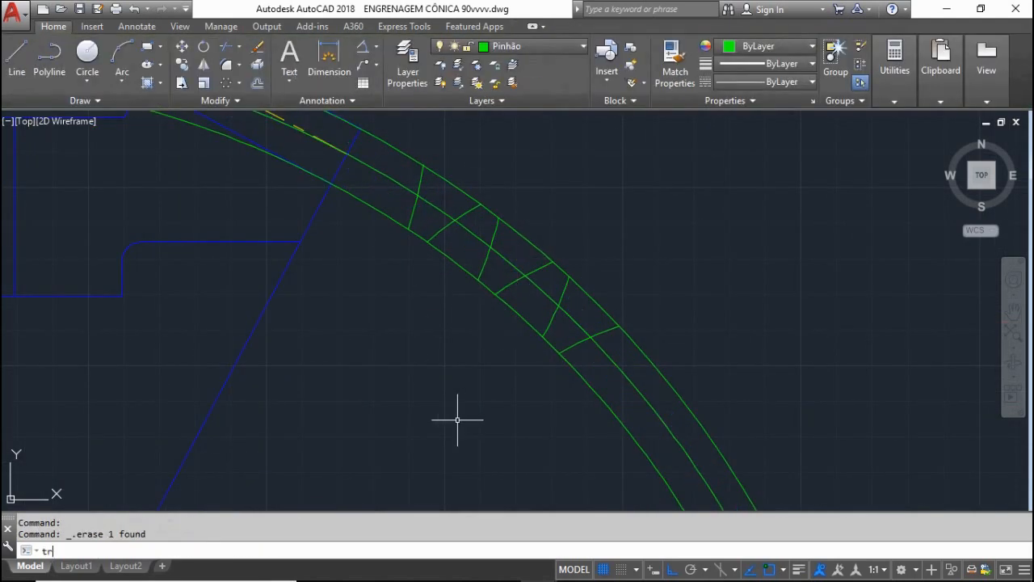
type("r")
key("Return")
left_click(413, 214)
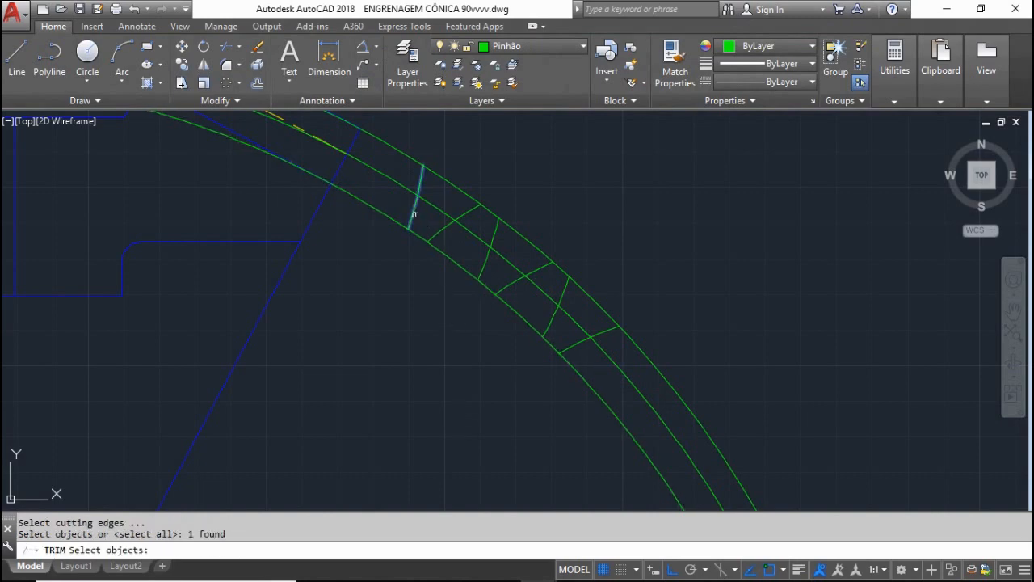
left_click(579, 337)
left_click(573, 346)
key("Return")
left_click(595, 375)
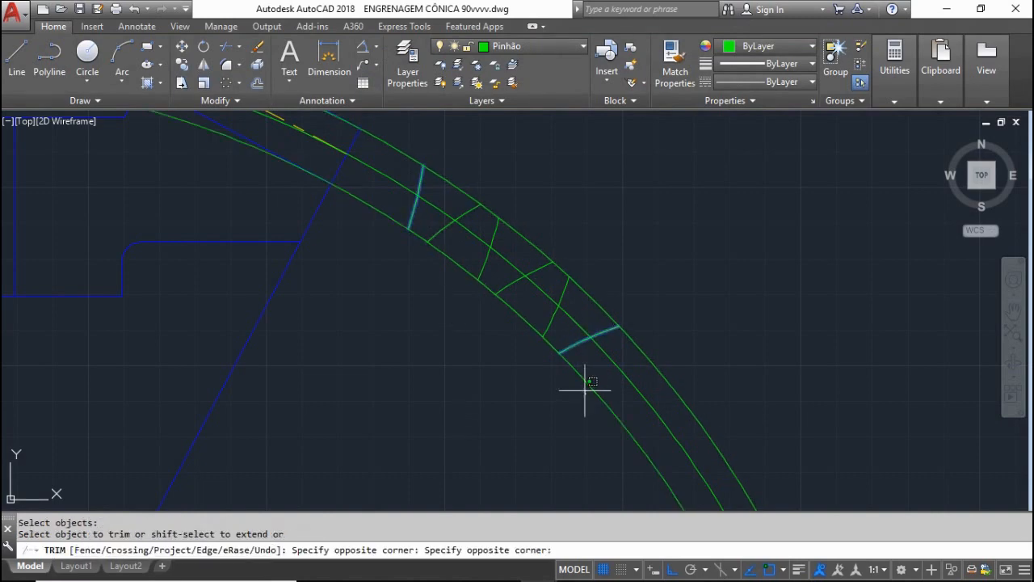
left_click(584, 390)
left_click(651, 349)
left_click(638, 341)
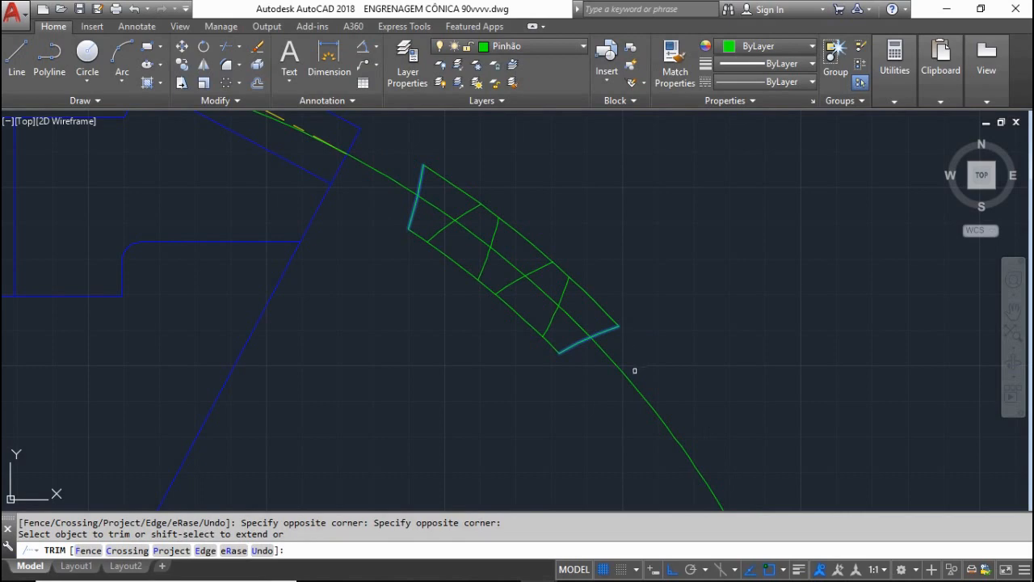
left_click(627, 368)
key("Escape")
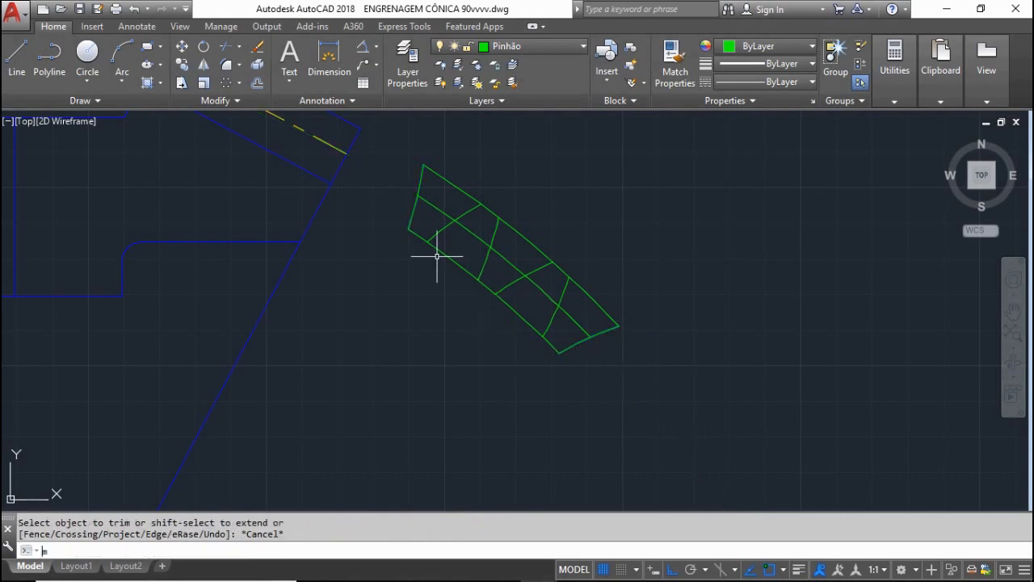
Match the middle arc's properties to the yellow dash-dot centreline
type("ma")
key("Return")
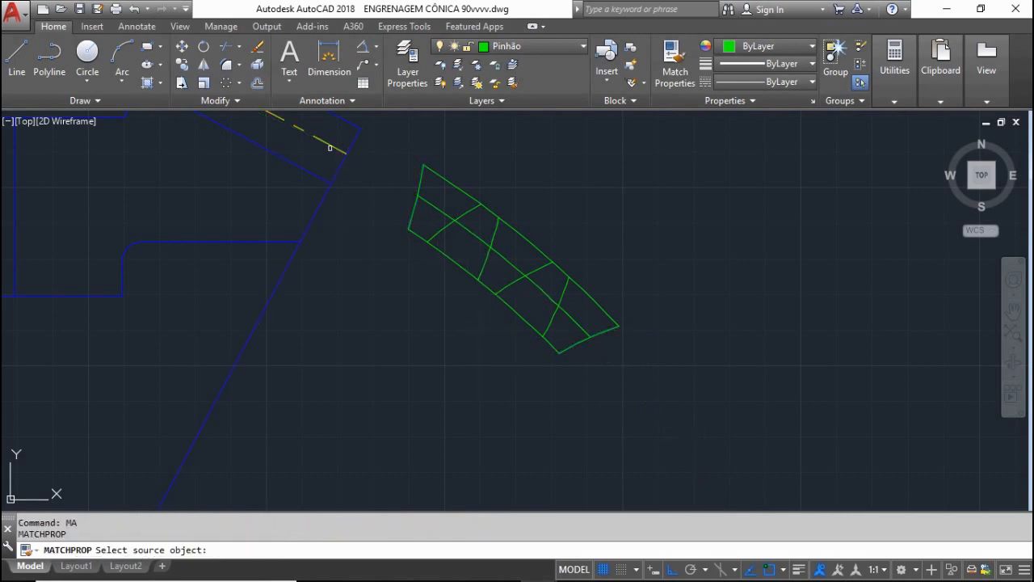
left_click(329, 146)
left_click(435, 211)
key("Escape")
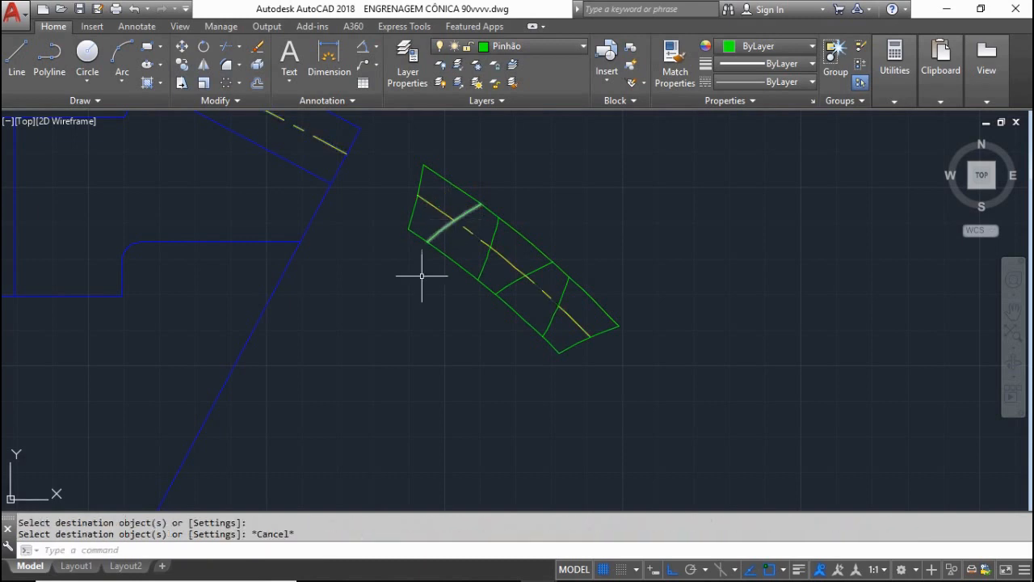
Trim the root arc beneath both teeth and the tip arc across the gaps to form the tooth outline
type("tr")
key("Return")
key("Return")
left_click(463, 273)
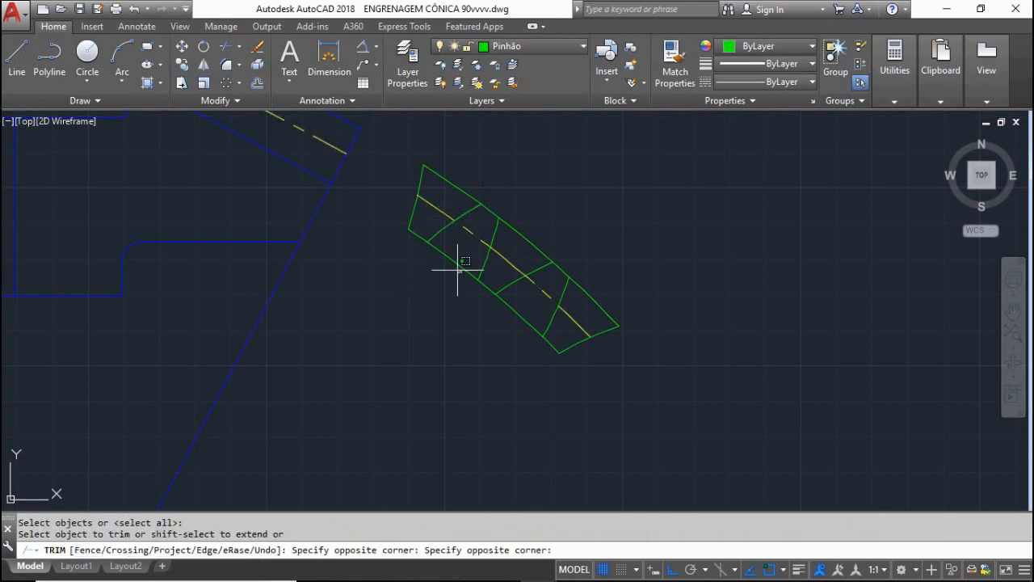
left_click(444, 259)
left_click(507, 311)
left_click(499, 297)
left_click(596, 301)
left_click(523, 244)
left_click(511, 224)
left_click(462, 187)
key("Escape")
Delete the outermost flank at each end of the tooth outline
left_click(421, 176)
key("Delete")
left_click(639, 355)
left_click(555, 280)
key("Delete")
scroll(588, 411, "down", 5)
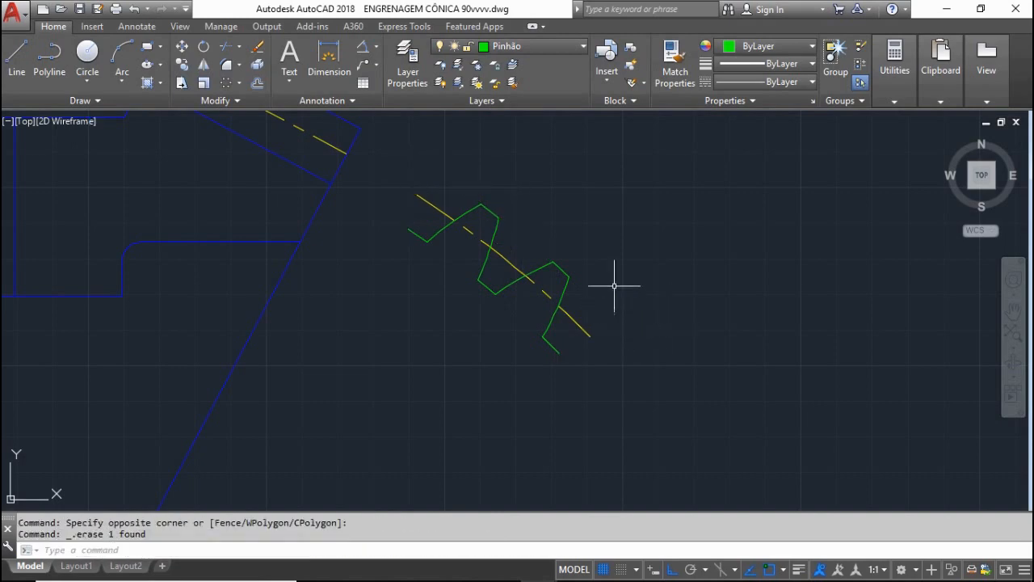
scroll(568, 407, "up", 2)
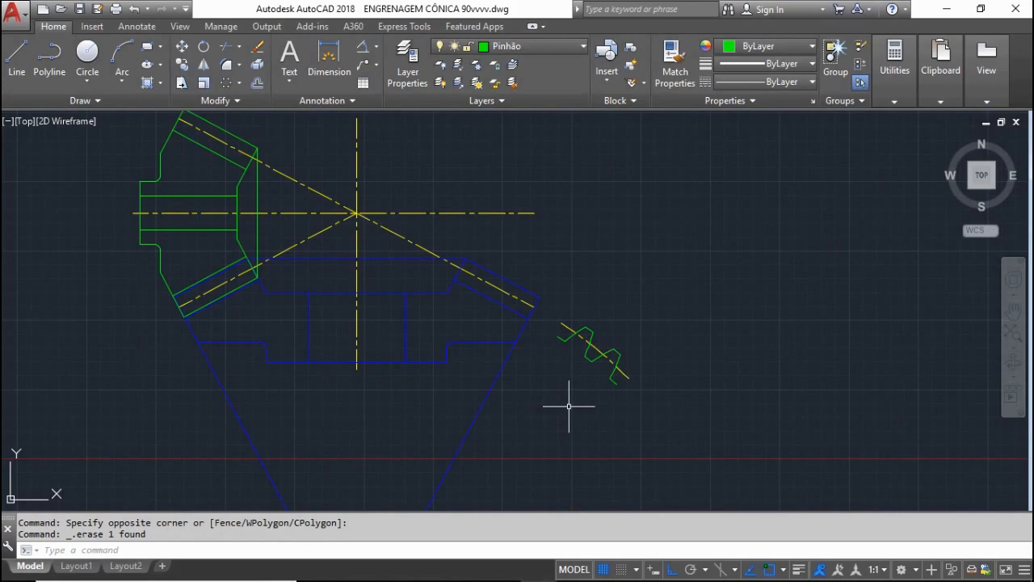